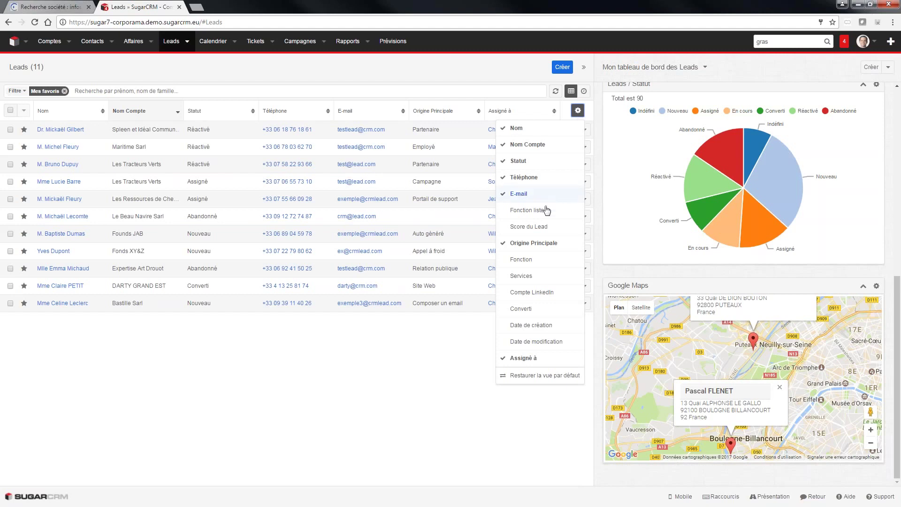
Hide the E-mail column and start inline editing the Spleen et Idéal Communication, Les Tracteurs Verts and Le Beau Navire Sarl leads
left_click(517, 194)
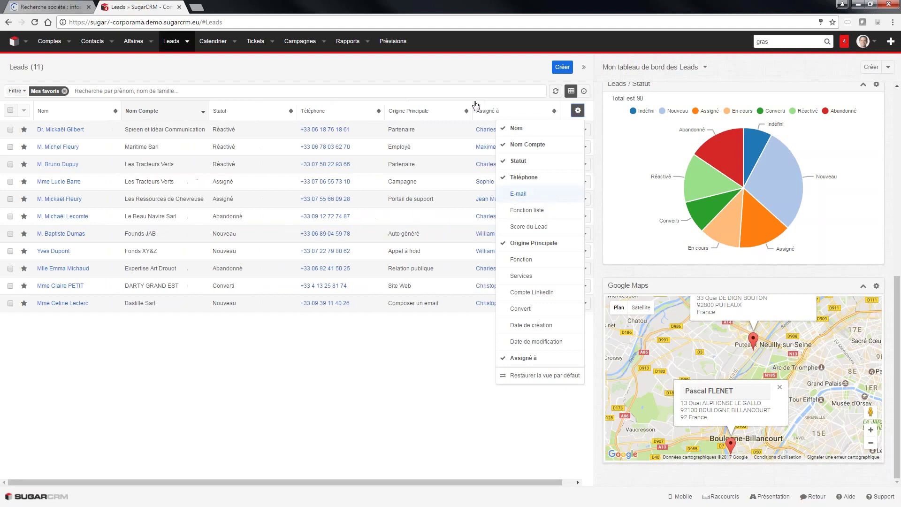
left_click(425, 71)
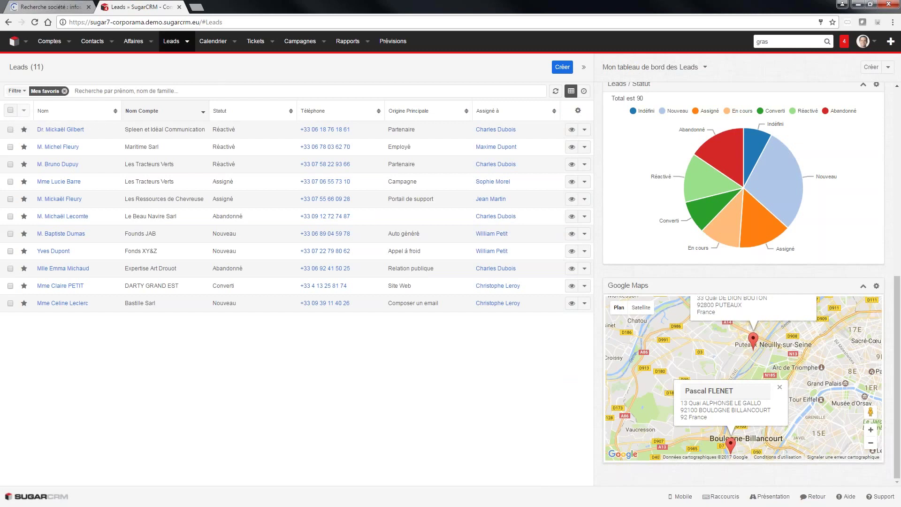
left_click(587, 131)
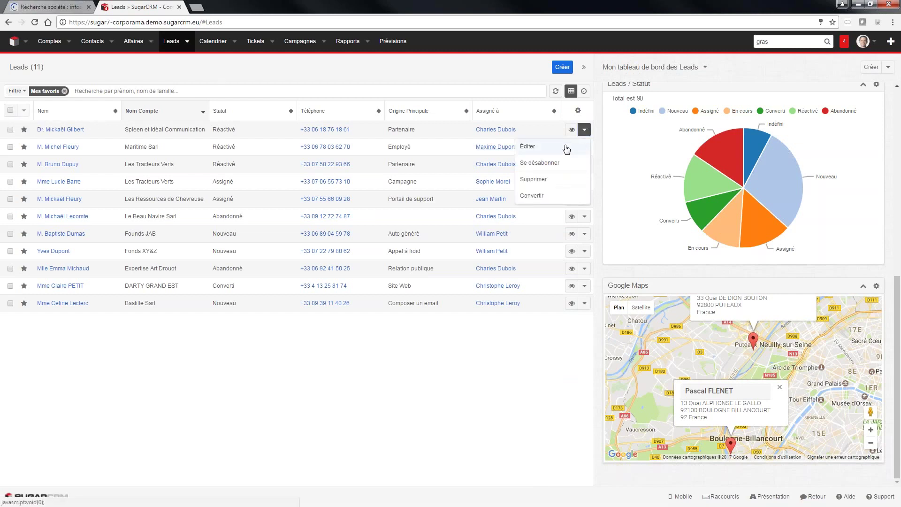
left_click(566, 147)
left_click(585, 181)
left_click(559, 202)
left_click(585, 216)
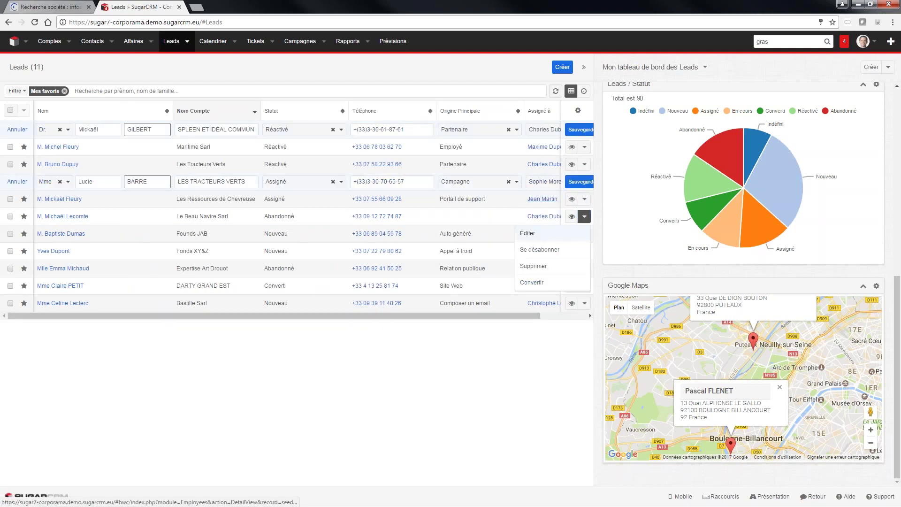
left_click(559, 235)
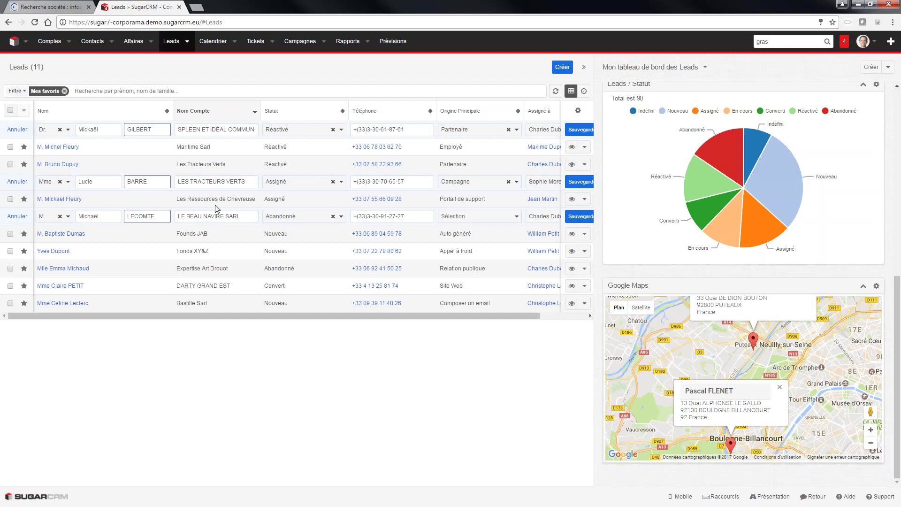
Change the last digit of the Les Tracteurs Verts phone number to 0 and save all three leads
left_click(411, 181)
key("BackSpace")
type("0")
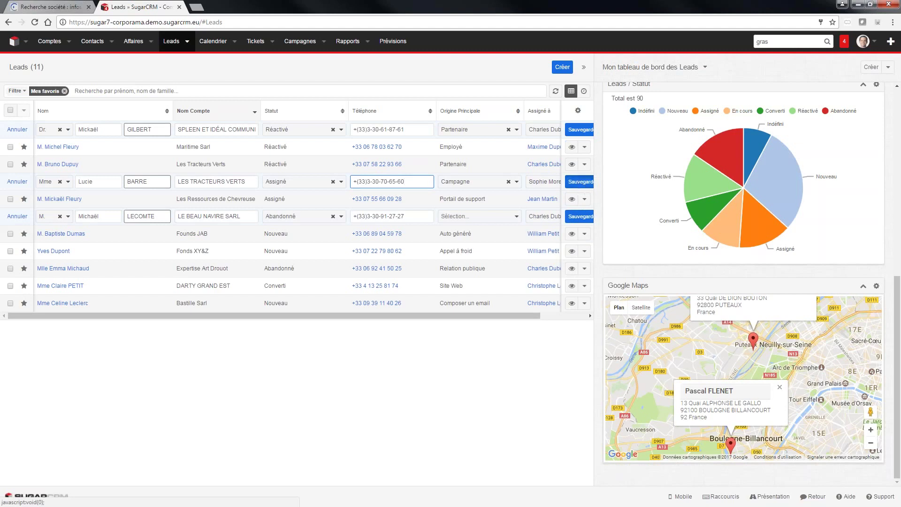
left_click(581, 183)
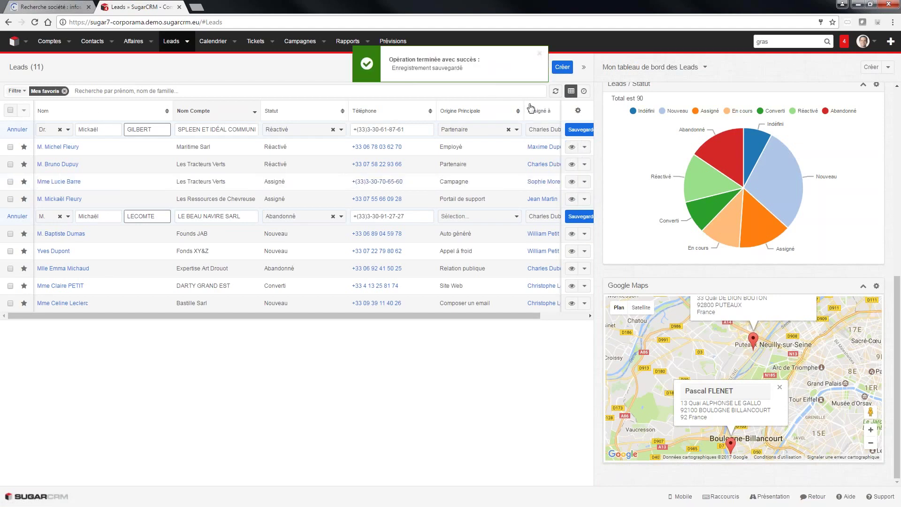
left_click(579, 216)
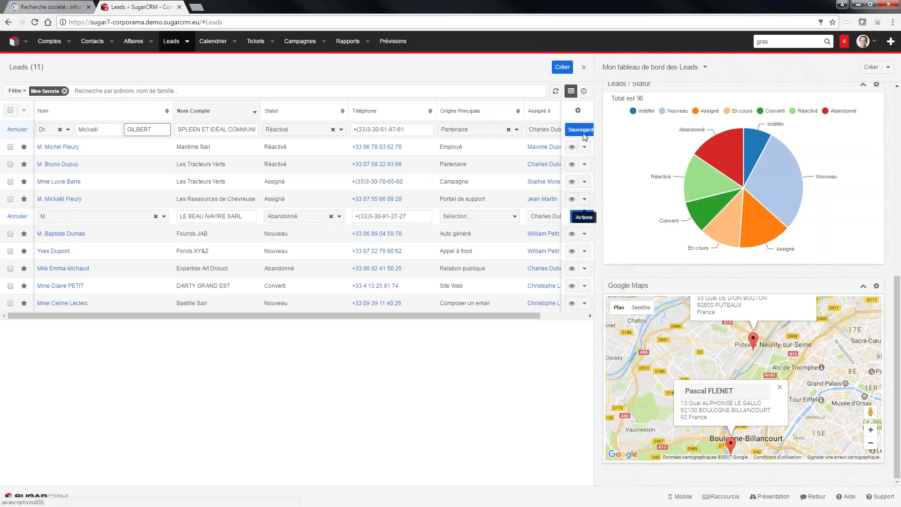
left_click(582, 132)
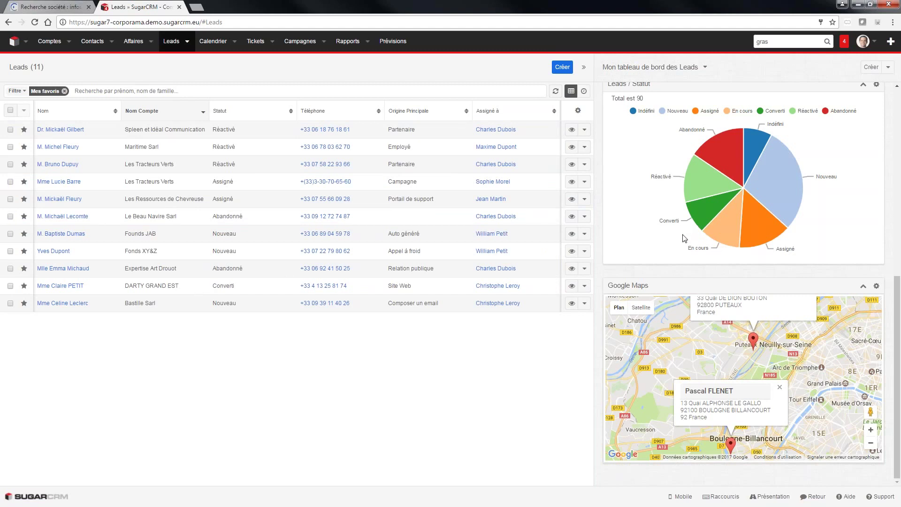
scroll(718, 238, "up", 8)
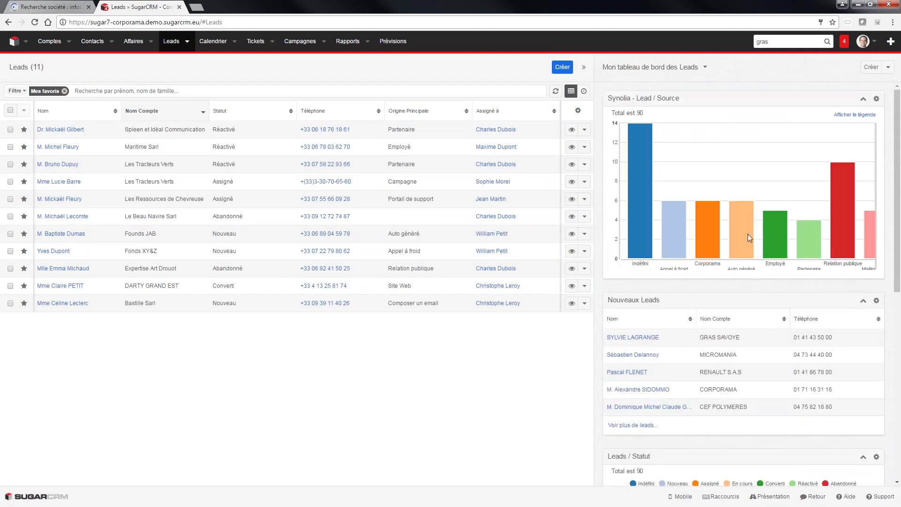
scroll(670, 323, "down", 1)
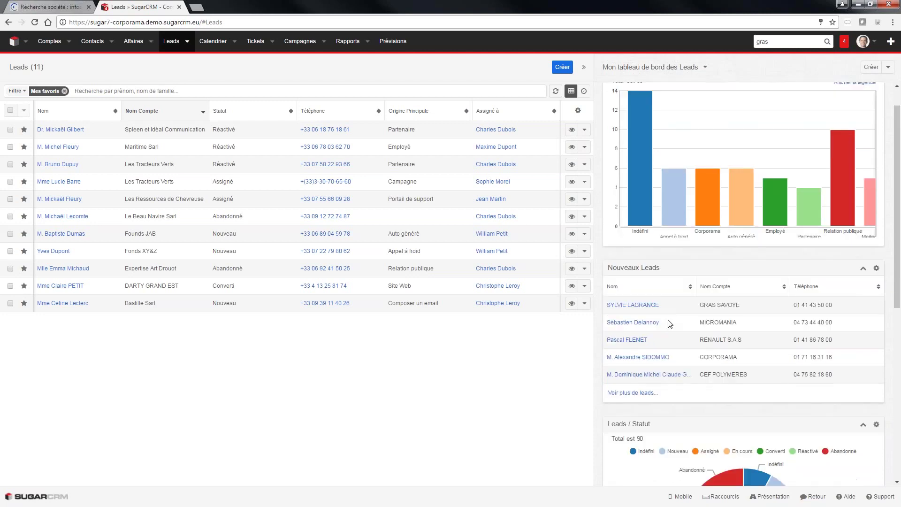
scroll(670, 323, "down", 3)
scroll(670, 323, "down", 5)
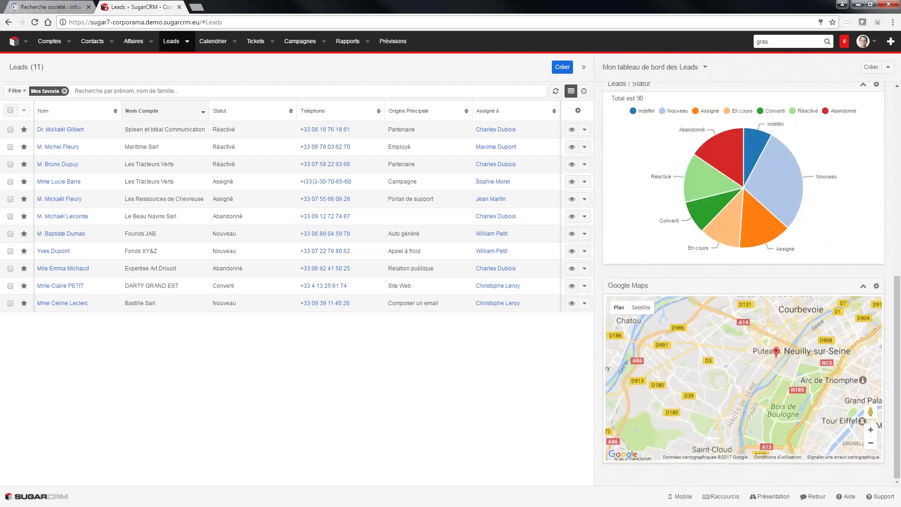
scroll(619, 256, "up", 1)
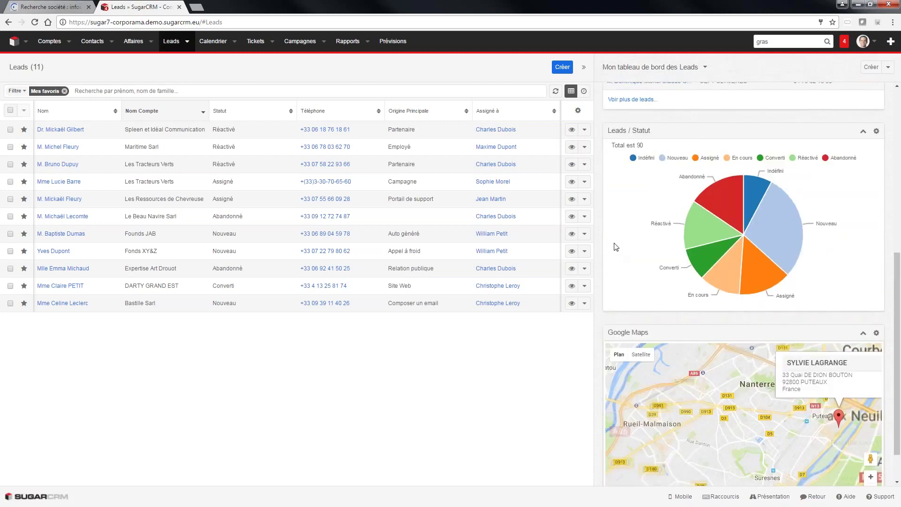
scroll(617, 247, "down", 1)
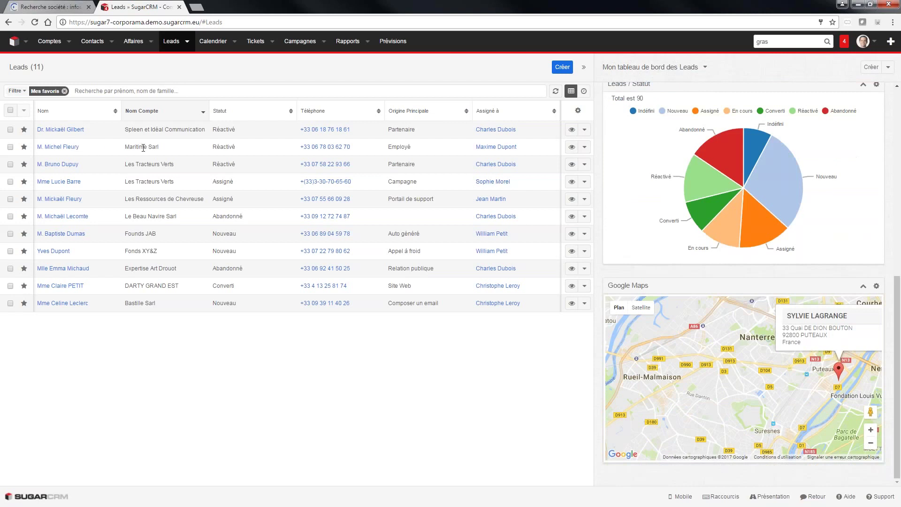
left_click(572, 149)
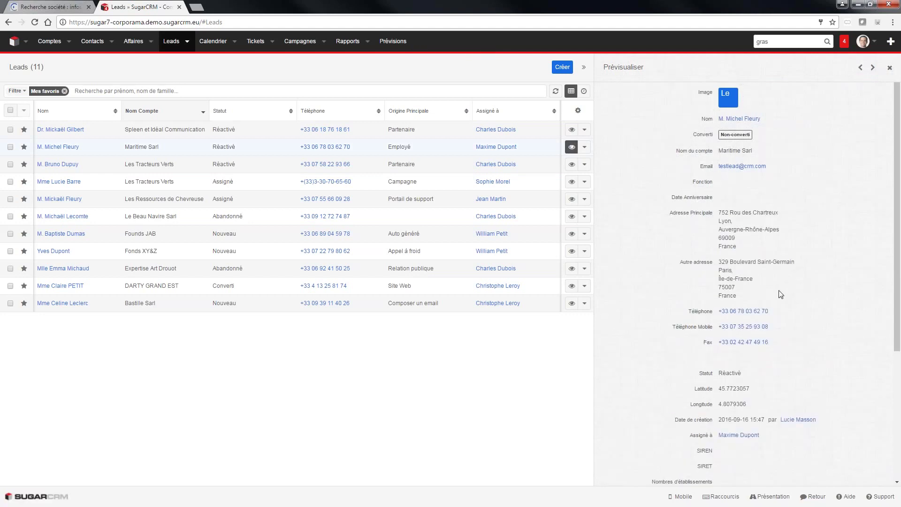
scroll(778, 289, "down", 4)
scroll(776, 288, "up", 4)
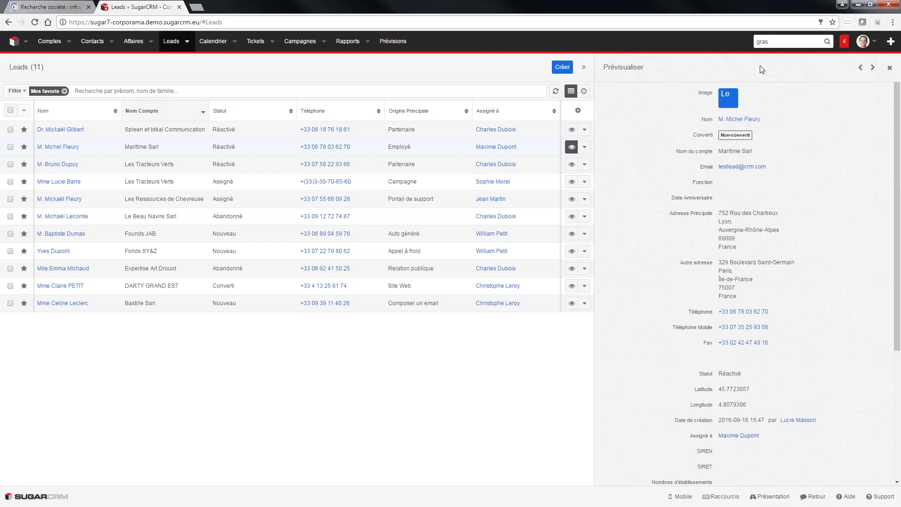
left_click(872, 68)
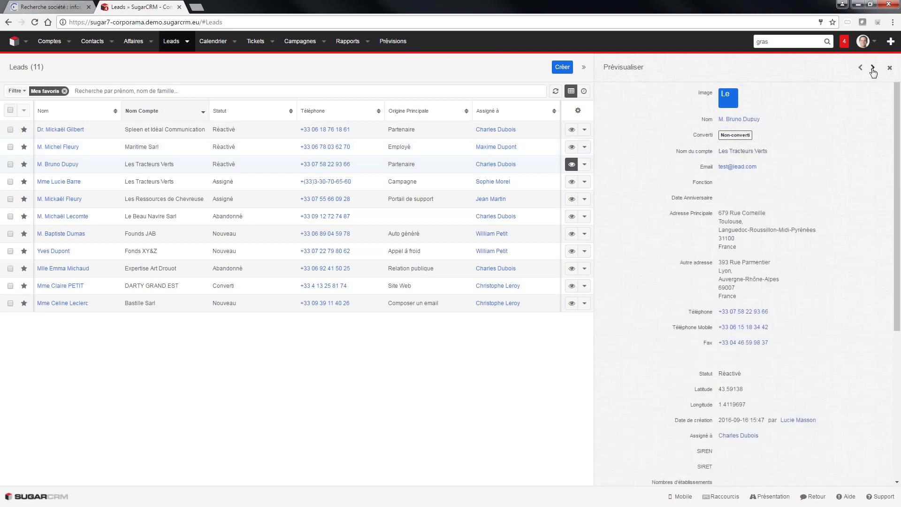
left_click(873, 68)
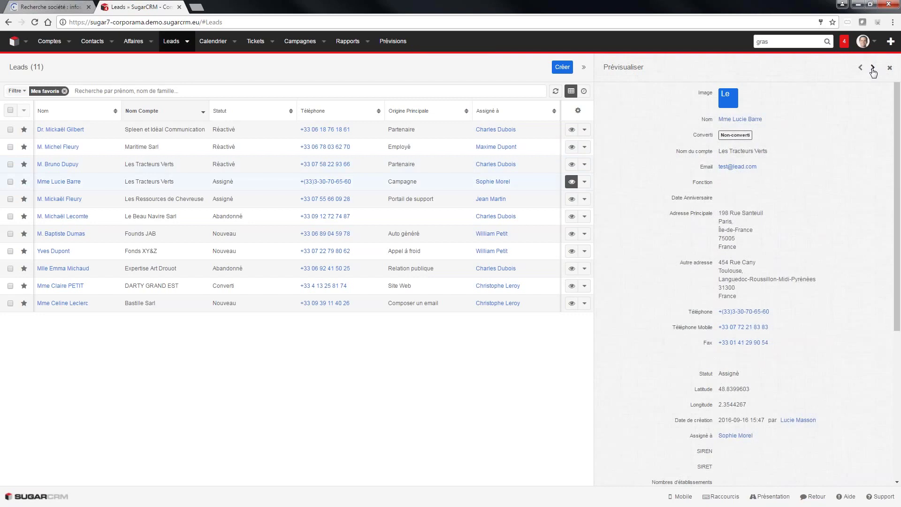
left_click(873, 68)
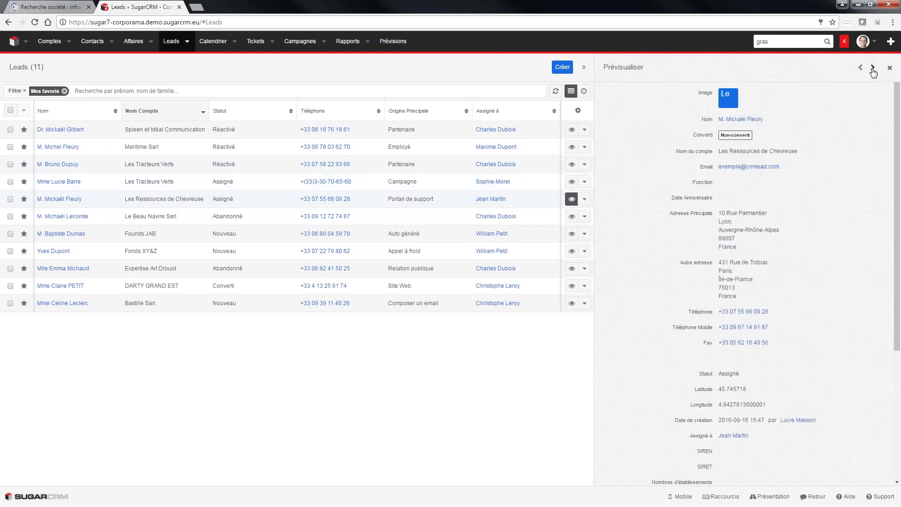
left_click(873, 68)
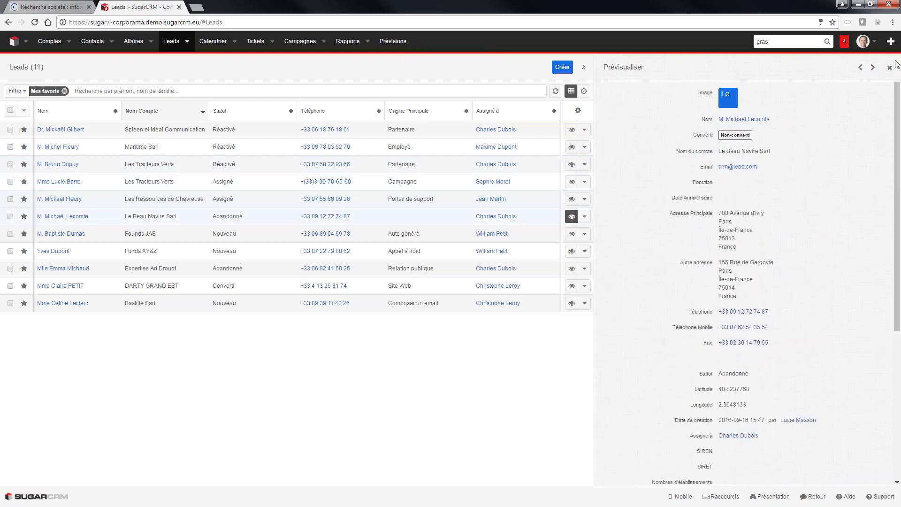
left_click(890, 68)
scroll(629, 236, "up", 8)
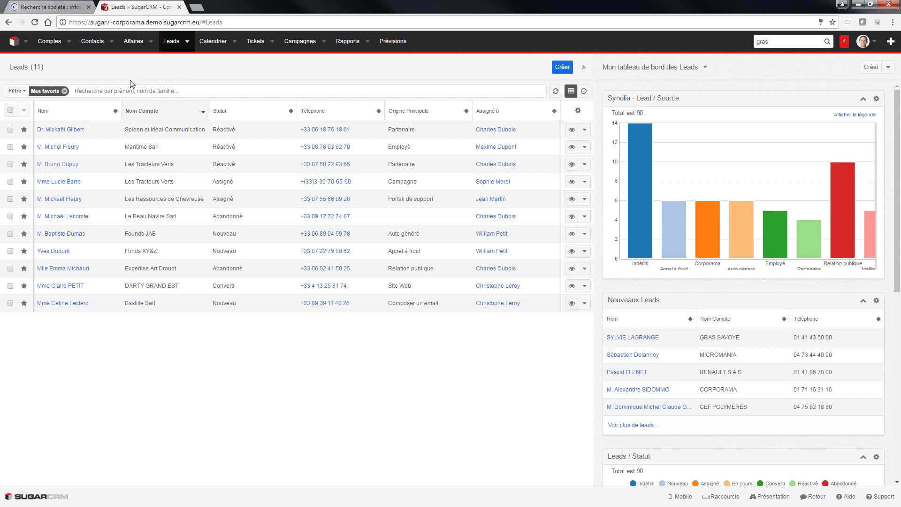
Tick the Spleen et Idéal Communication and Les Tracteurs Verts leads and mass-update their Statut to En cours
left_click(11, 130)
left_click(10, 164)
left_click(23, 110)
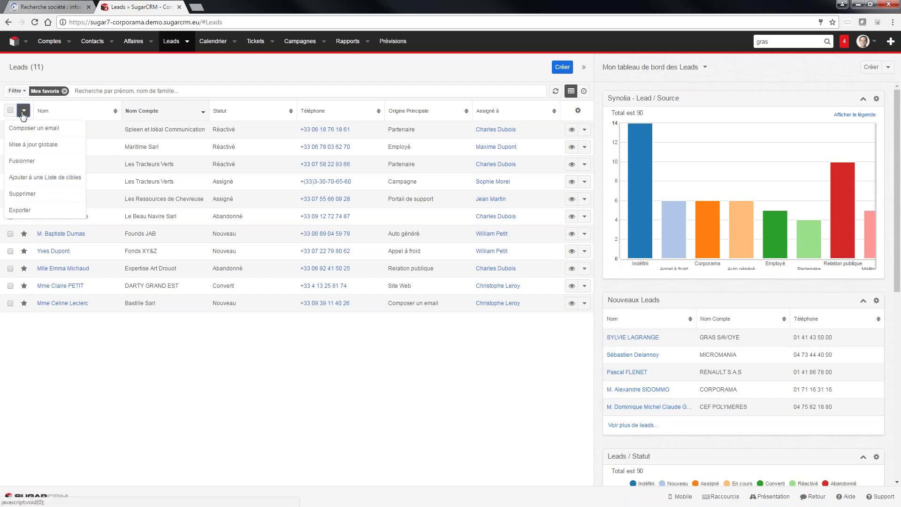
left_click(43, 150)
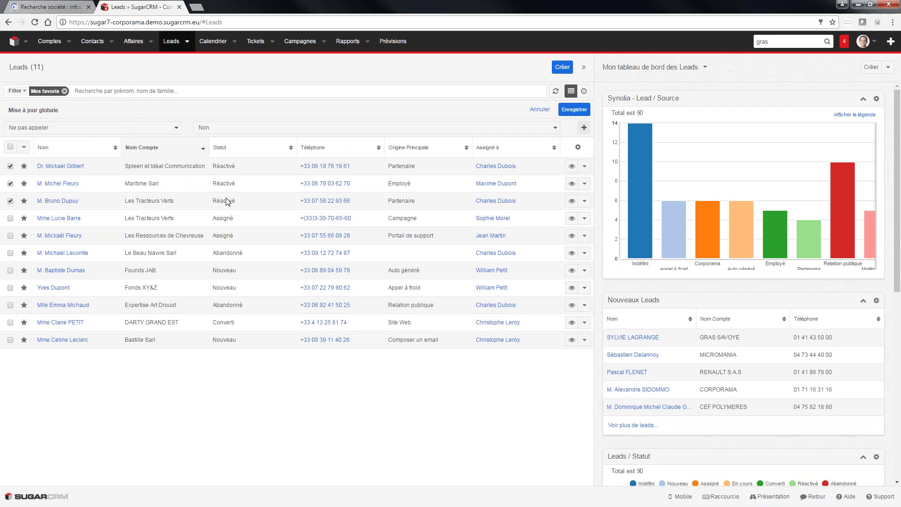
left_click(85, 132)
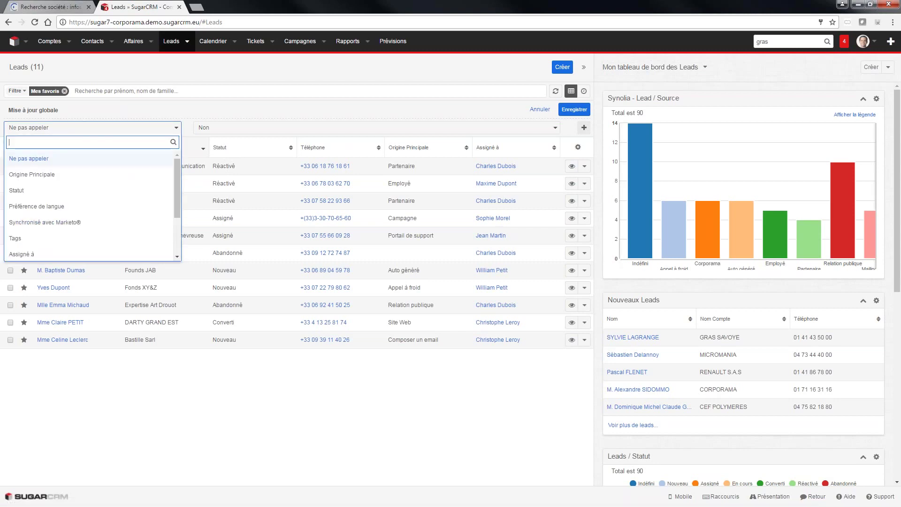
left_click(61, 187)
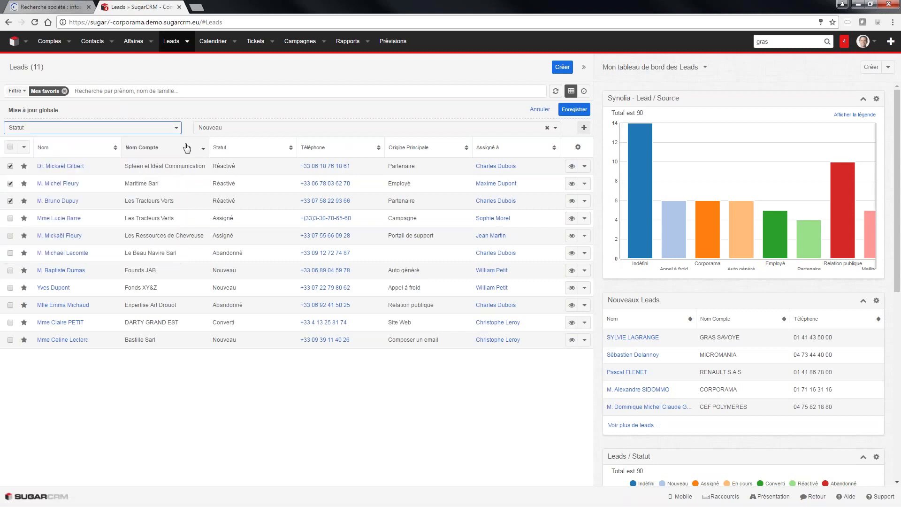
left_click(216, 128)
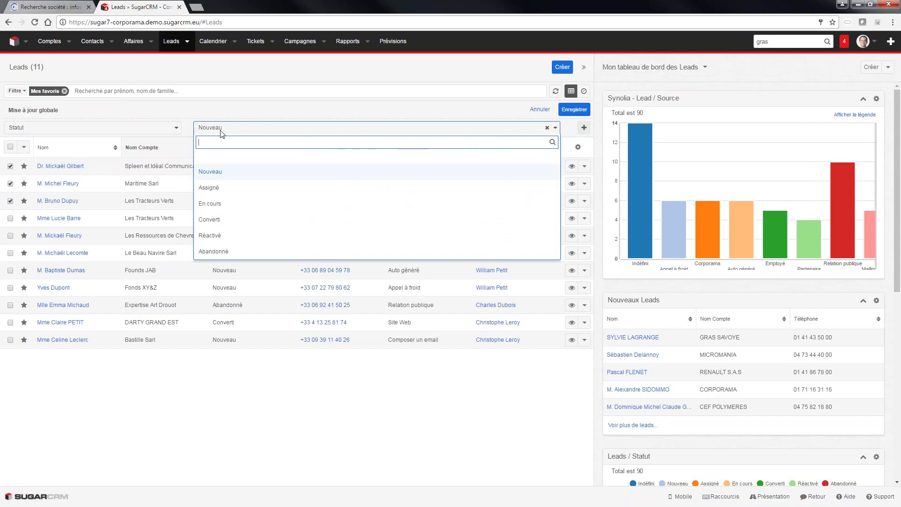
left_click(211, 204)
left_click(567, 111)
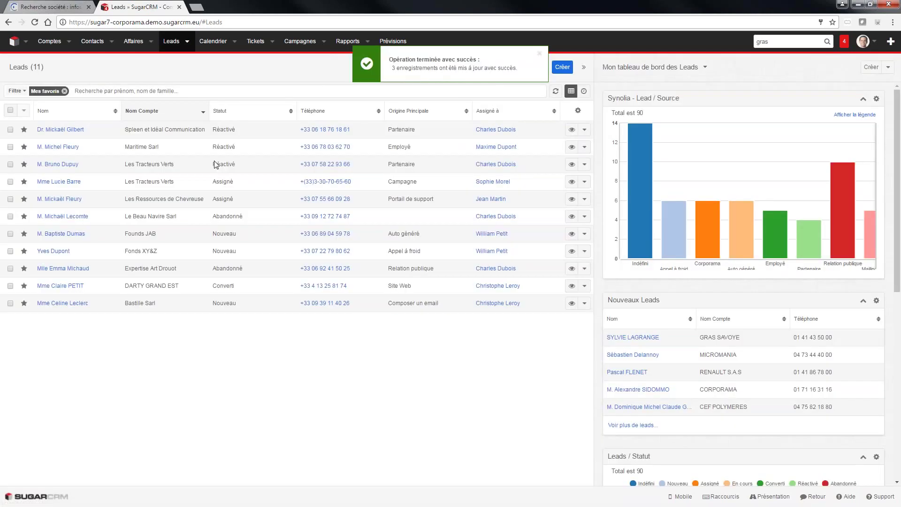
Dismiss the success notice and re-tick the Spleen et Idéal Communication and Les Tracteurs Verts leads
left_click(540, 53)
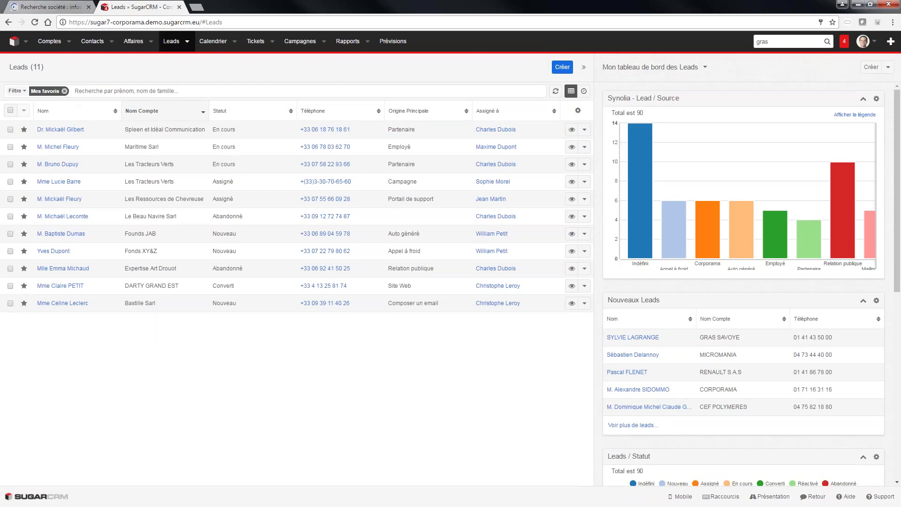
left_click(11, 130)
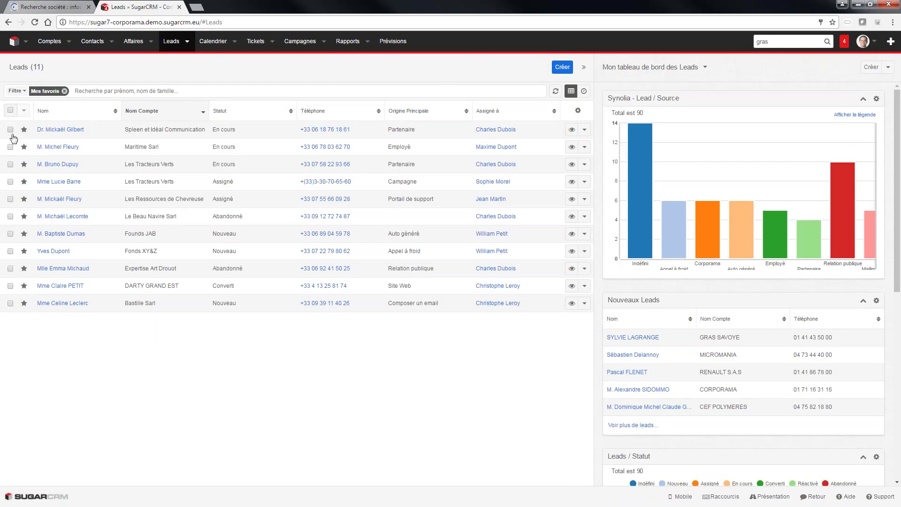
left_click(11, 165)
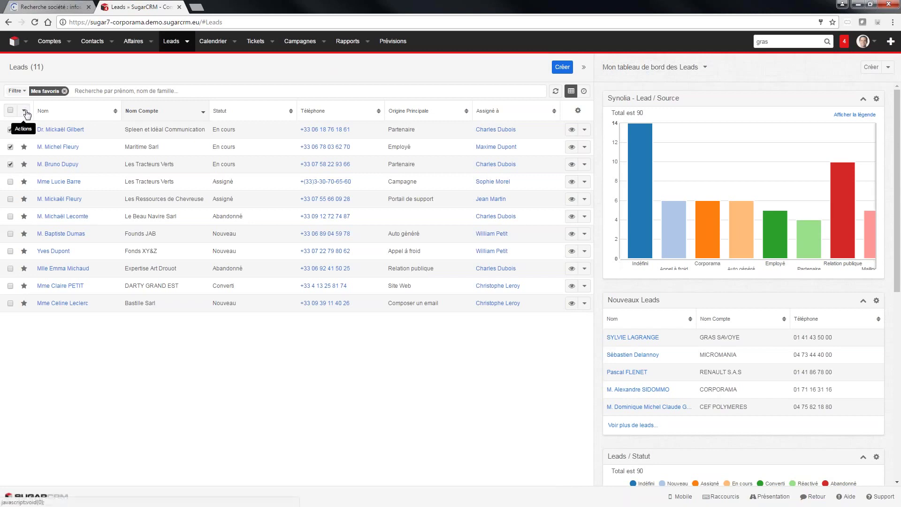
Start merging the checked leads, keeping Maritime Sarl, Toulouse and Île-de-France
left_click(25, 113)
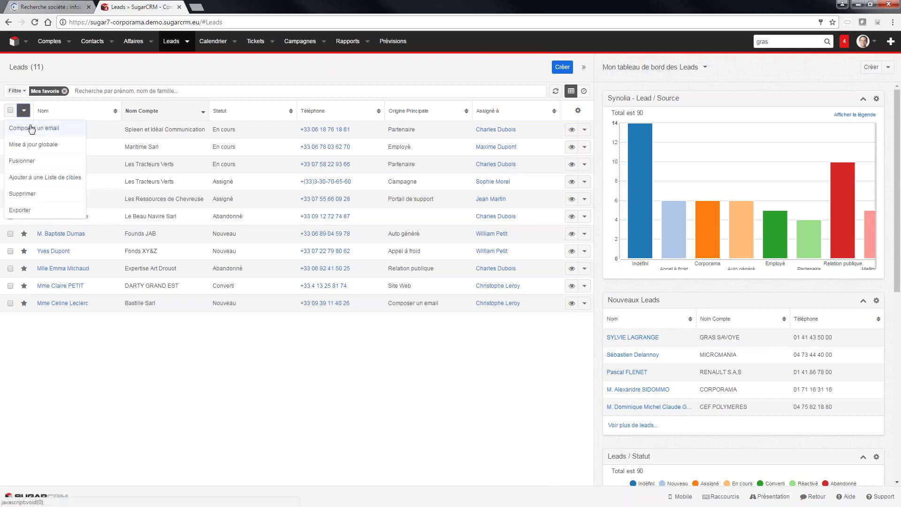
left_click(37, 163)
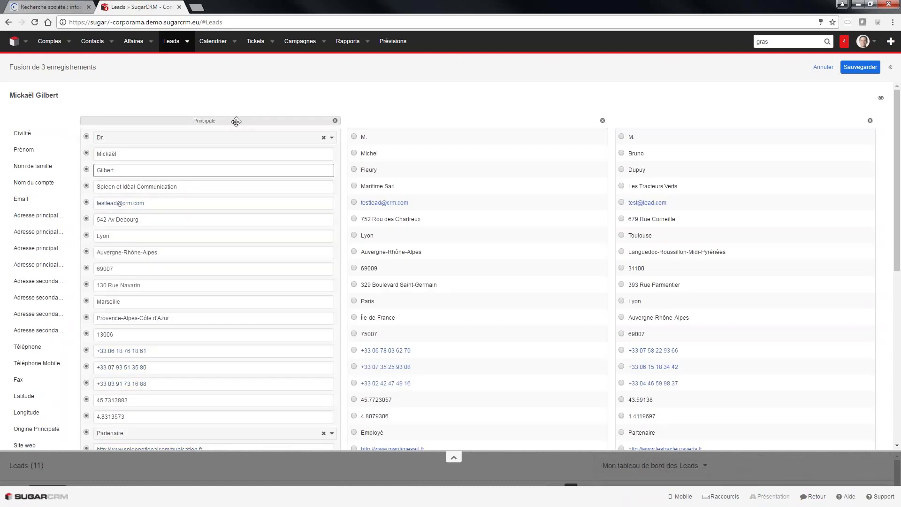
mouse_move(242, 117)
left_mouse_down()
mouse_move(231, 121)
mouse_move(243, 119)
left_mouse_up()
left_click(354, 187)
left_click(622, 236)
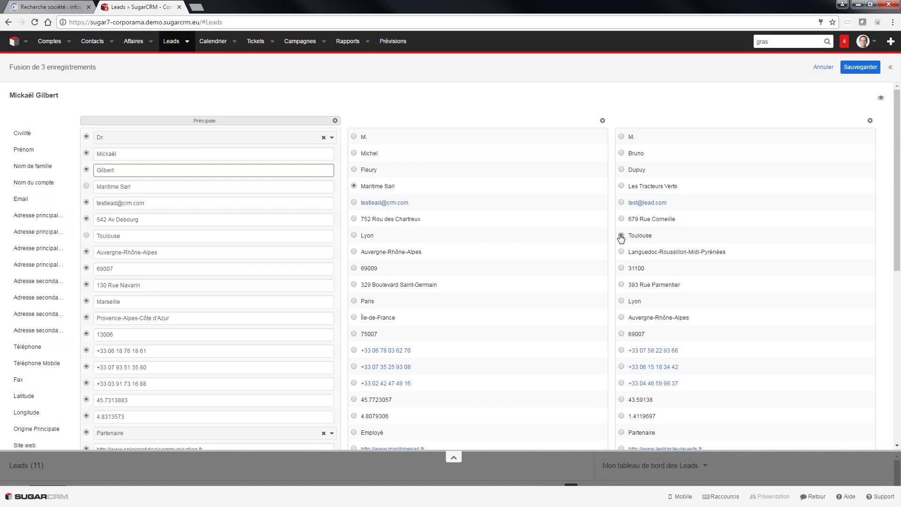
left_click(355, 318)
scroll(474, 338, "down", 1)
left_click(622, 303)
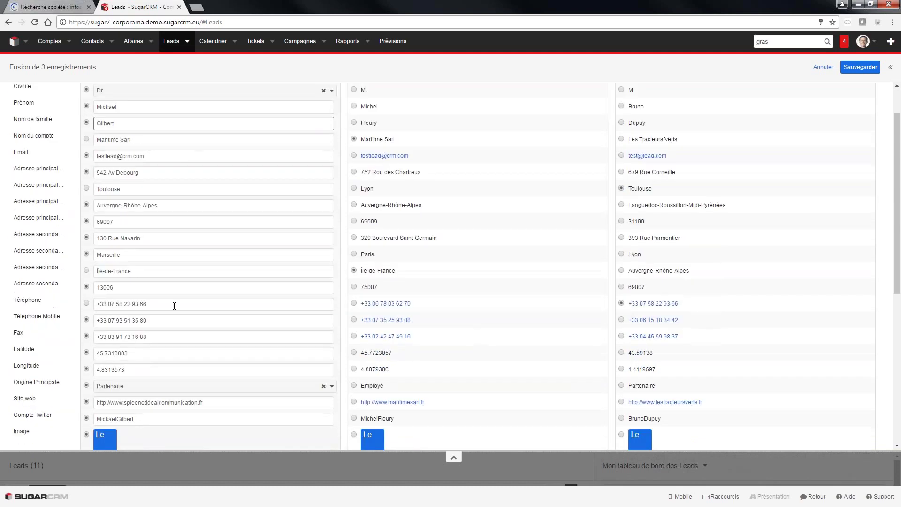
scroll(174, 311, "down", 2)
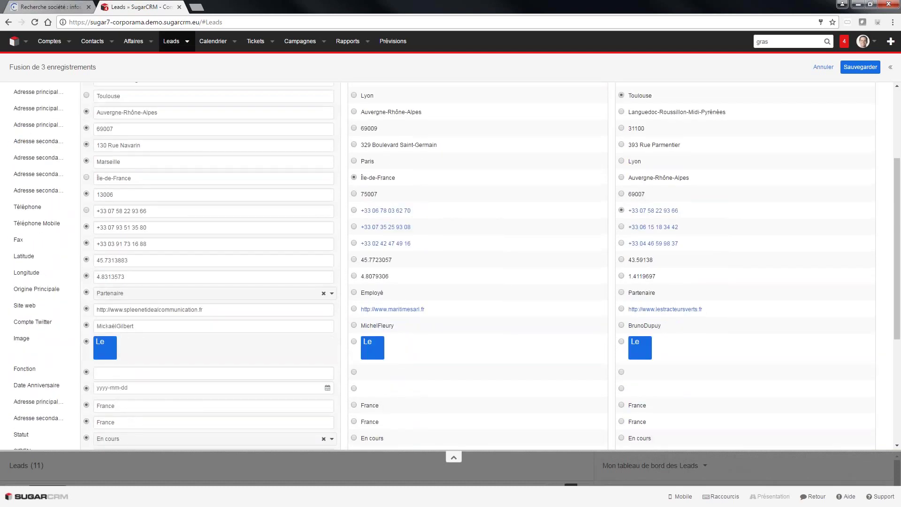
scroll(175, 258, "up", 3)
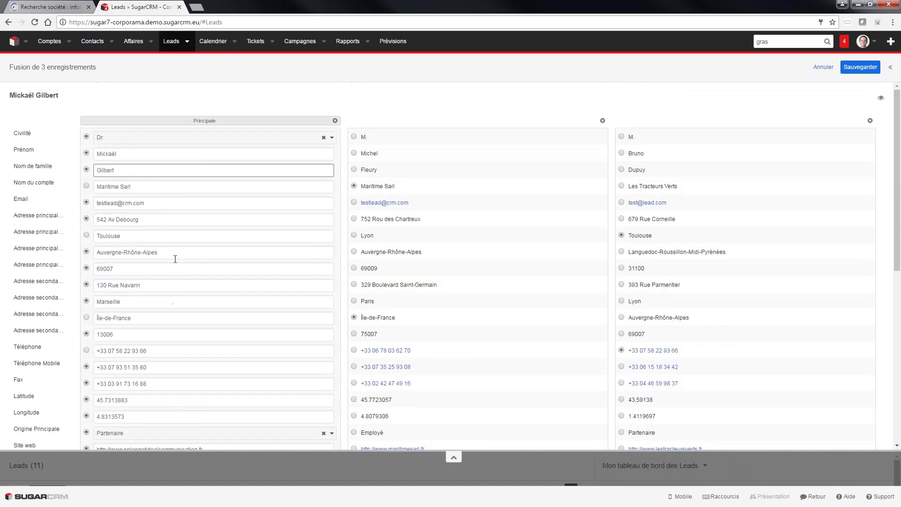
left_click(857, 70)
left_click(477, 132)
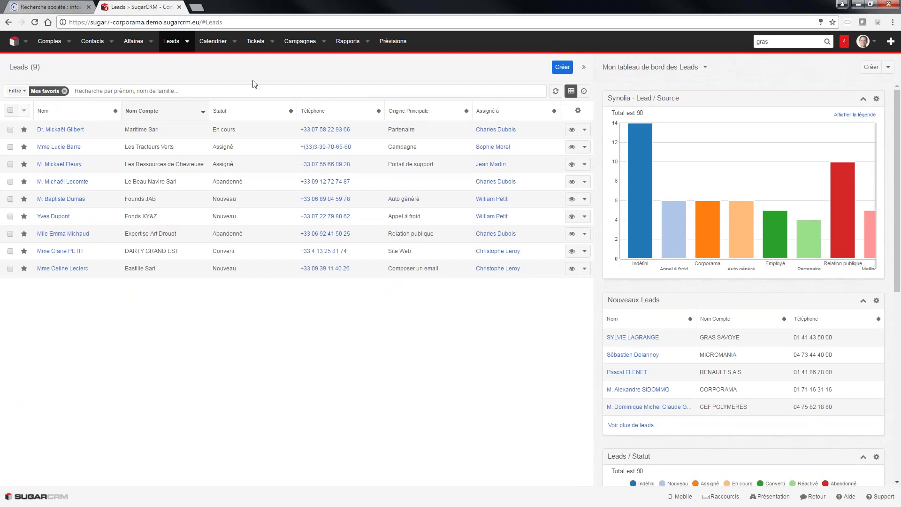
Remove the Mes favoris filter and search the leads list for 'SYLV'
left_click(65, 91)
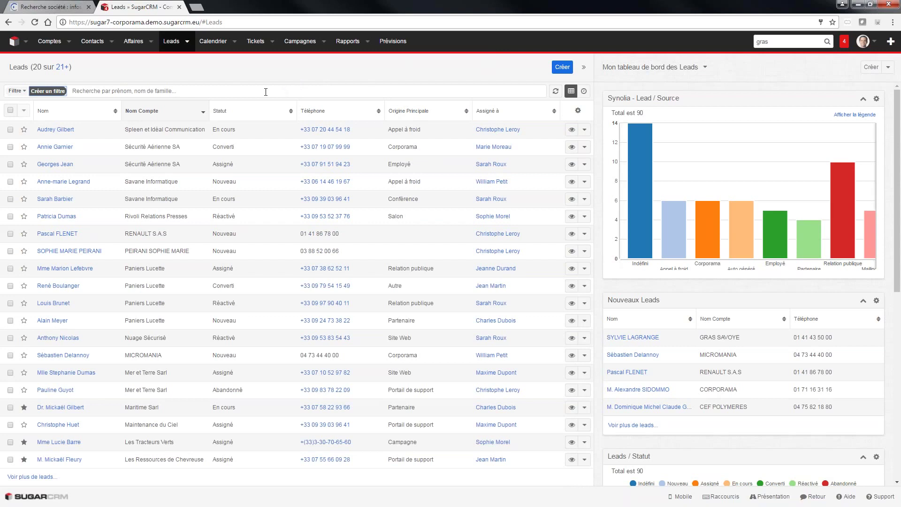
left_click(243, 93)
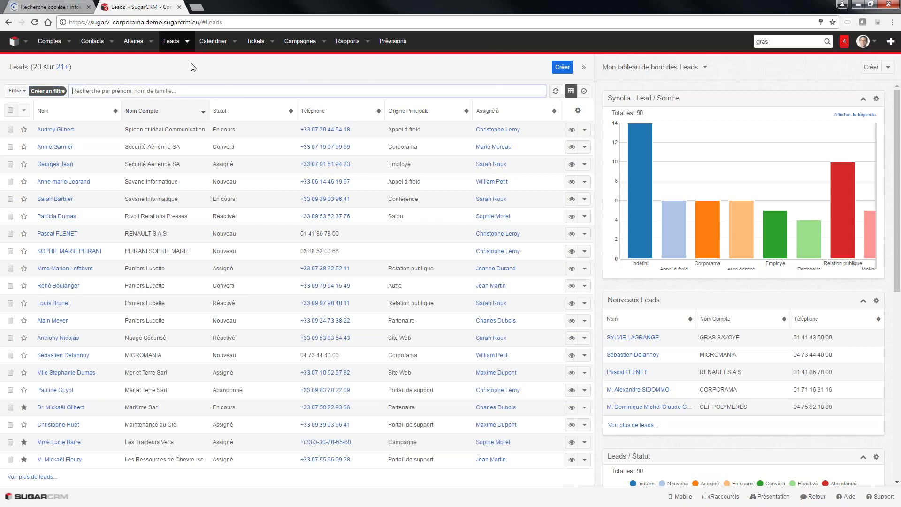
left_click(763, 42)
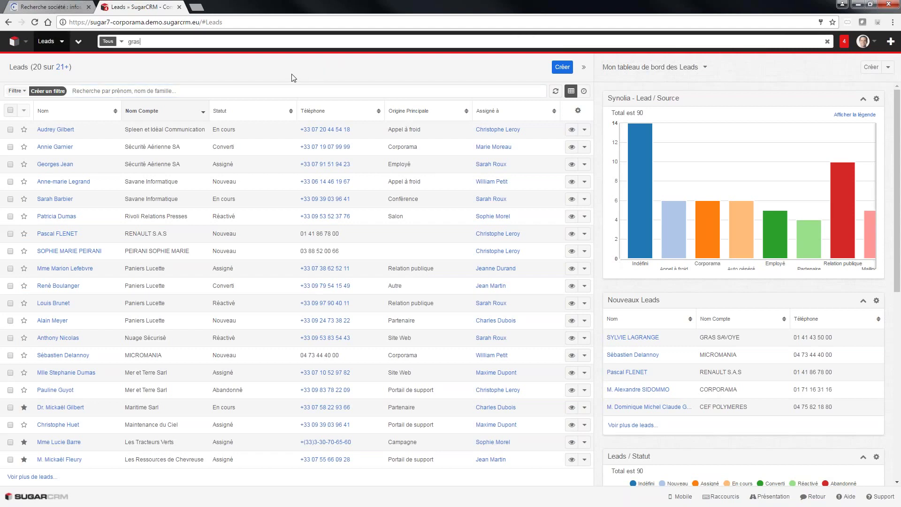
left_click(167, 91)
type("SYLVIE")
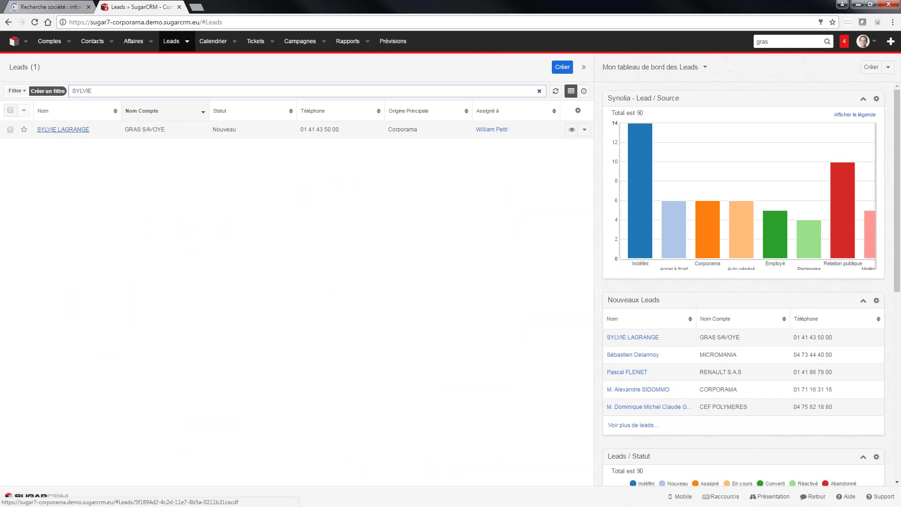
Open the GRAS SAVOYE lead's record and scroll the dashboard panel to review its dashlets
left_click(71, 136)
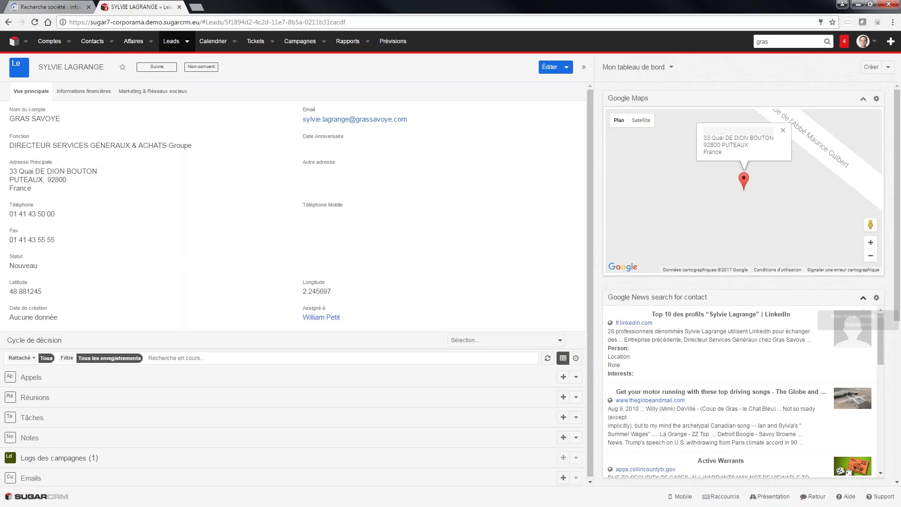
scroll(900, 133, "down", 1)
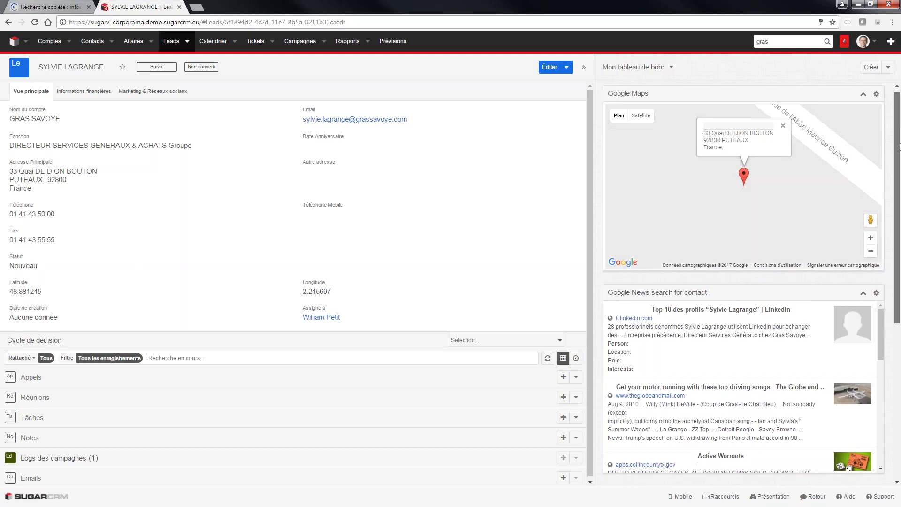
left_click_drag(899, 147, 775, 242)
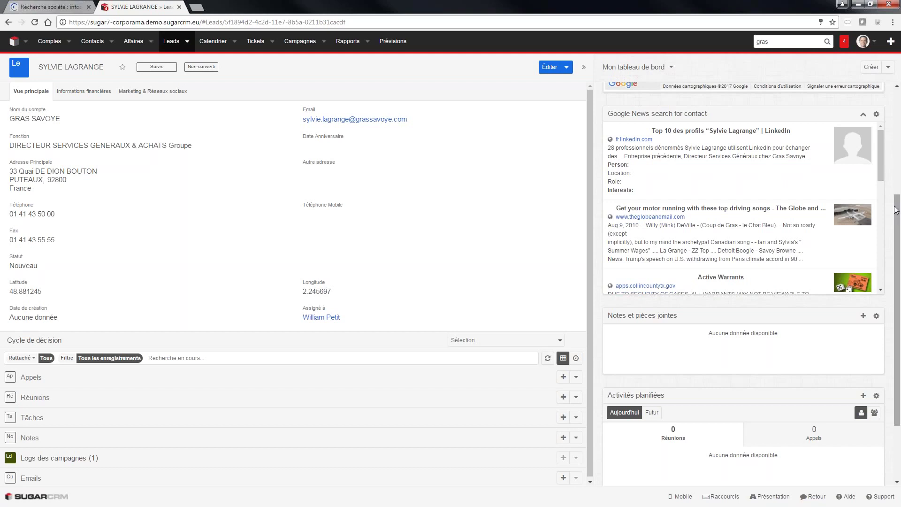
left_click_drag(897, 213, 897, 124)
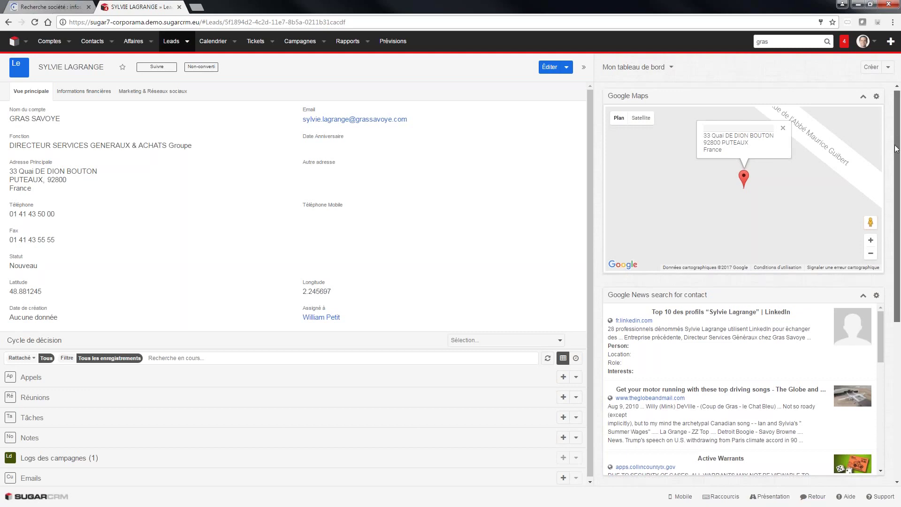
scroll(893, 178, "down", 1)
scroll(893, 177, "down", 5)
scroll(883, 229, "up", 2)
scroll(884, 229, "up", 2)
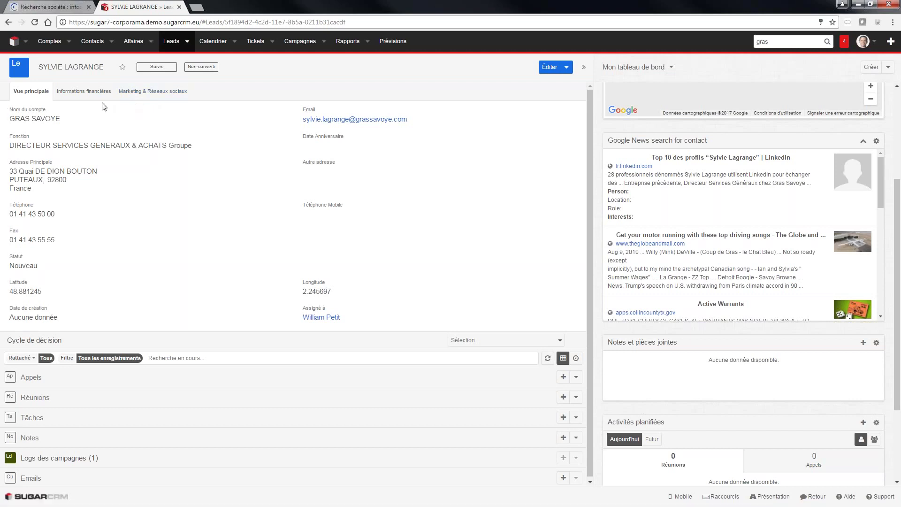
left_click(76, 92)
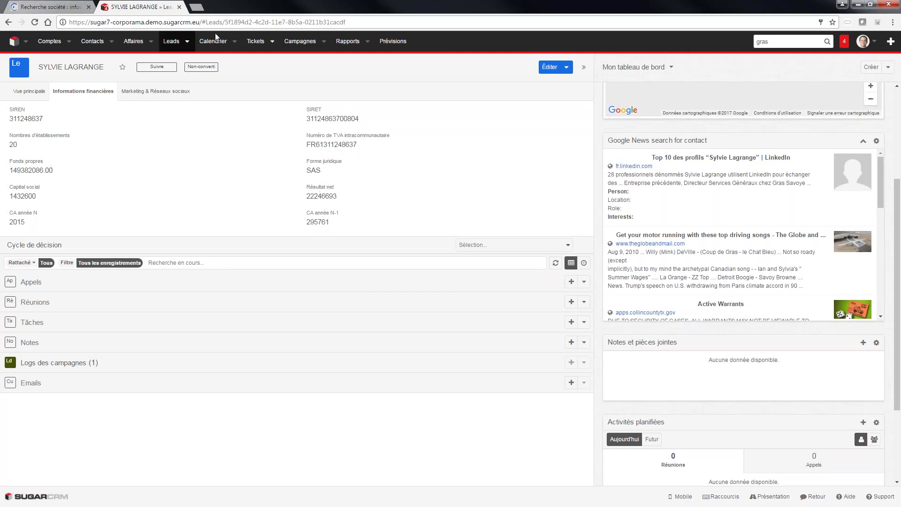
left_click(156, 97)
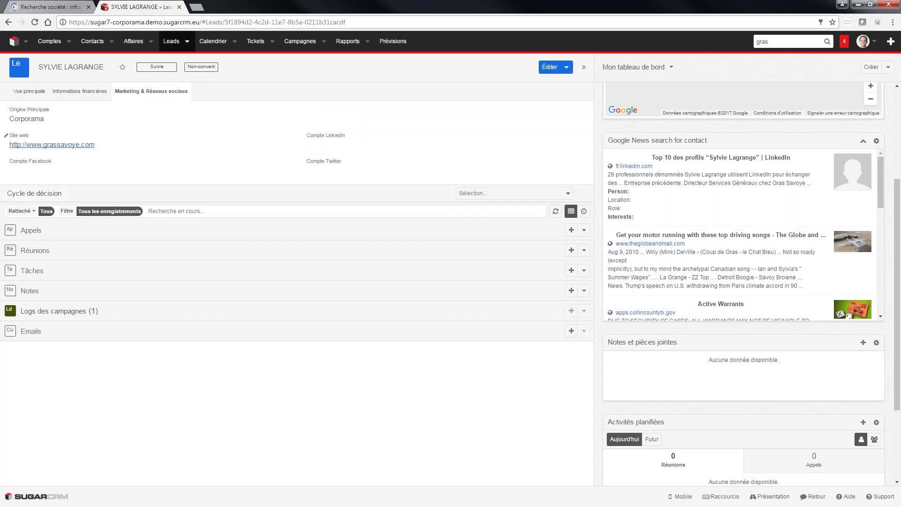
left_click(27, 94)
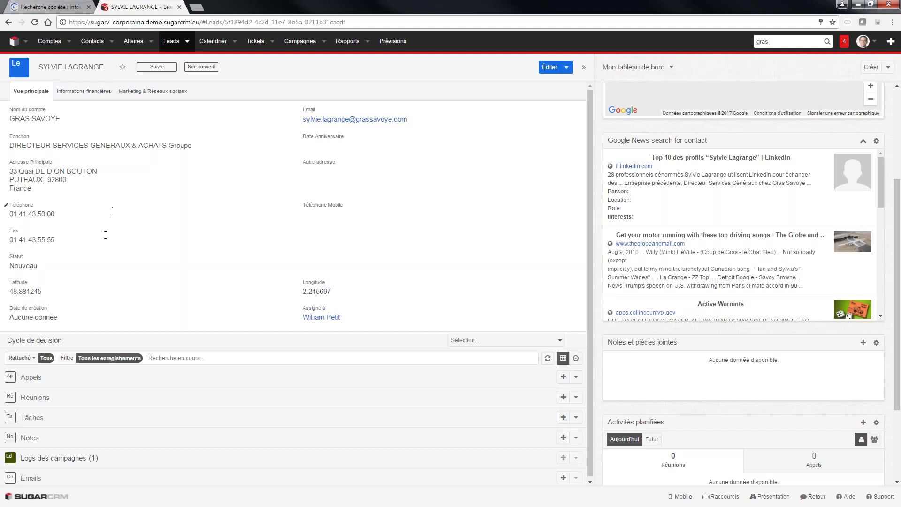
scroll(101, 271, "down", 1)
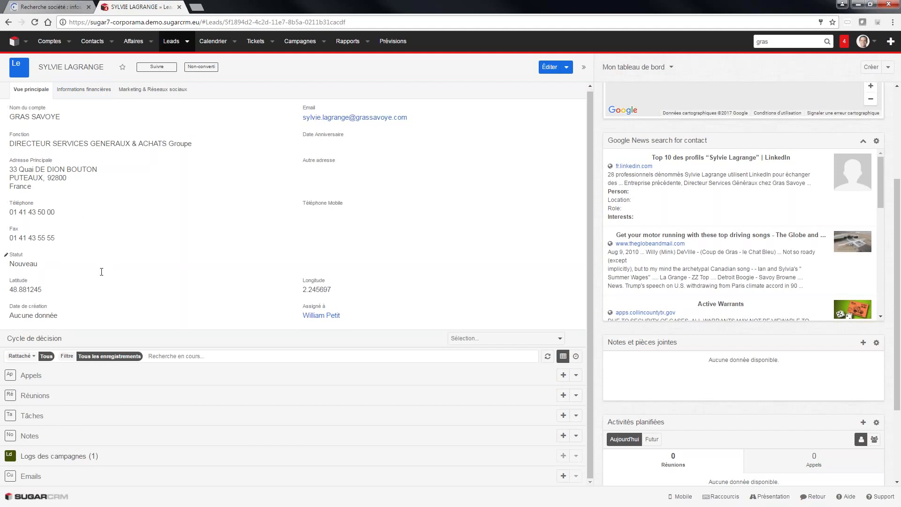
Create a call to the lead with an 'Appeler' subject, scheduled for 2017-06-09 at 10:00
left_click(564, 375)
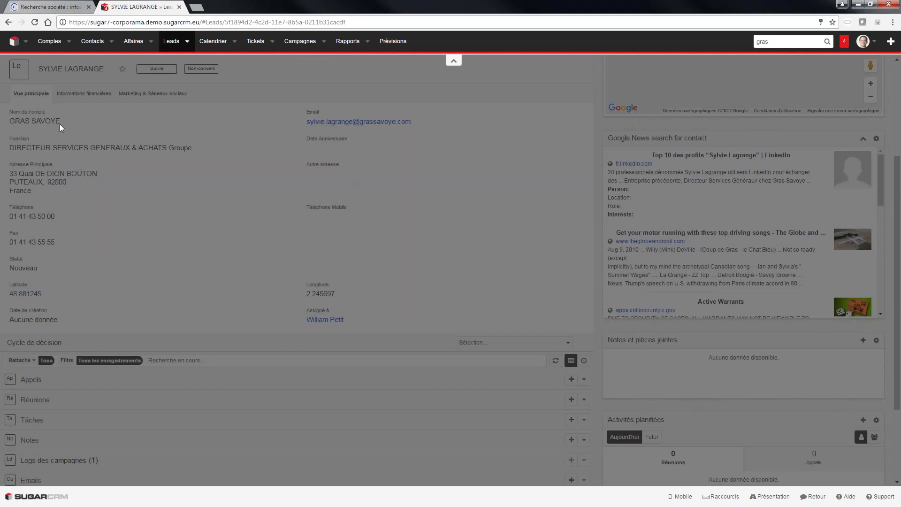
type("Appeler M")
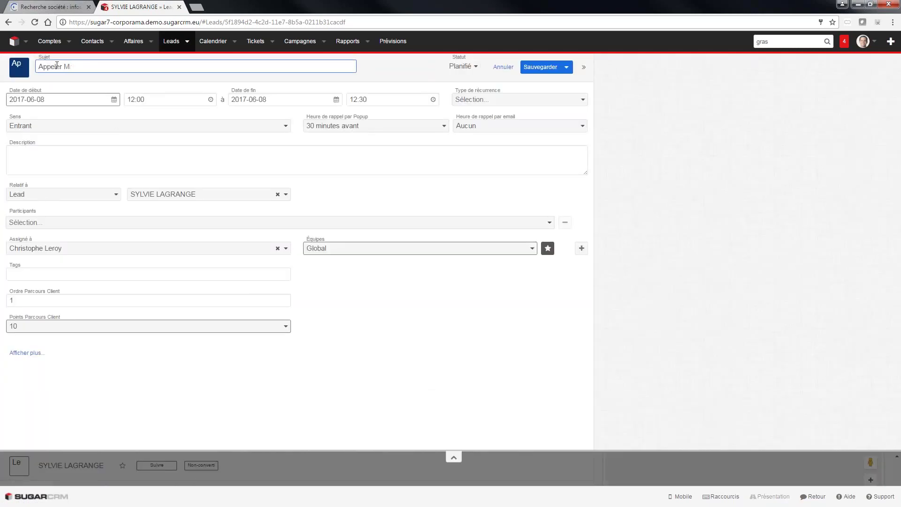
type("r me Lagrange")
left_click(114, 100)
left_click(85, 153)
left_click(134, 99)
left_click_drag(167, 142, 166, 139)
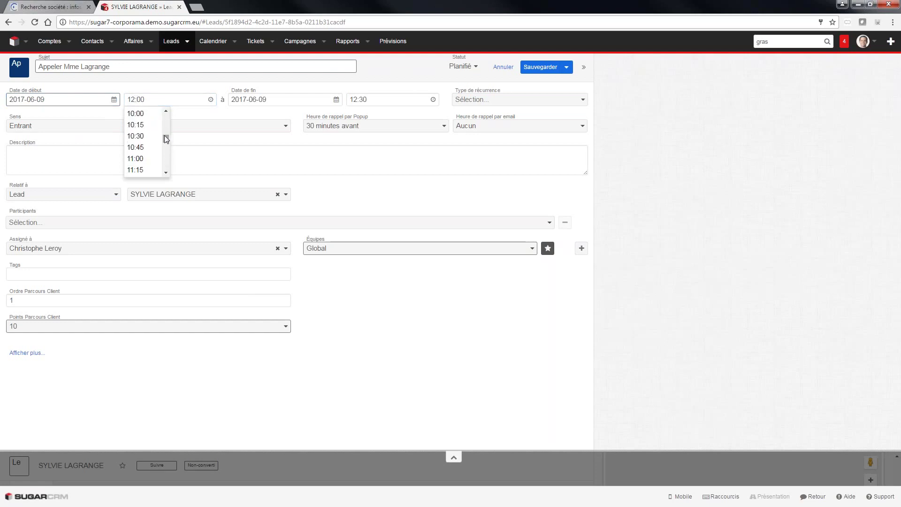
left_click(141, 114)
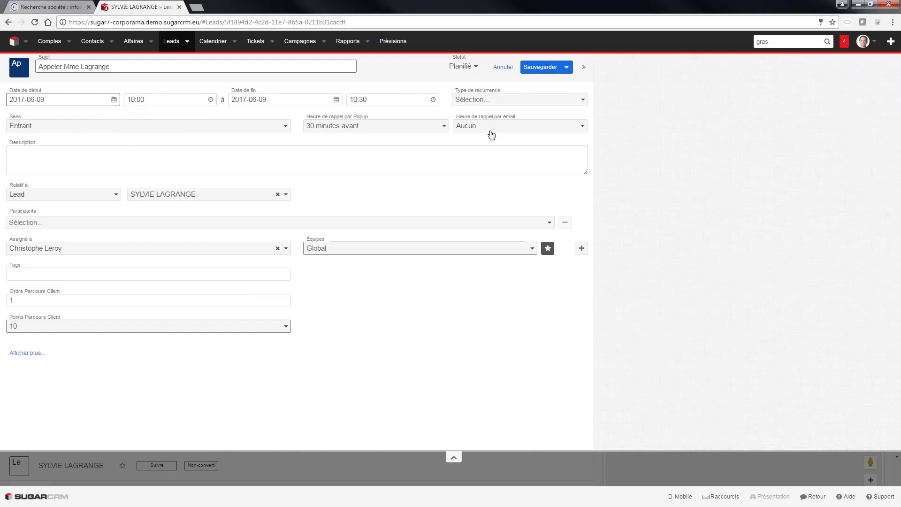
Add the description 'Faire le point avec le prospect pour qualifier ses besoins' and search assignees for 'jean'
left_click(242, 147)
type("Faire le poin")
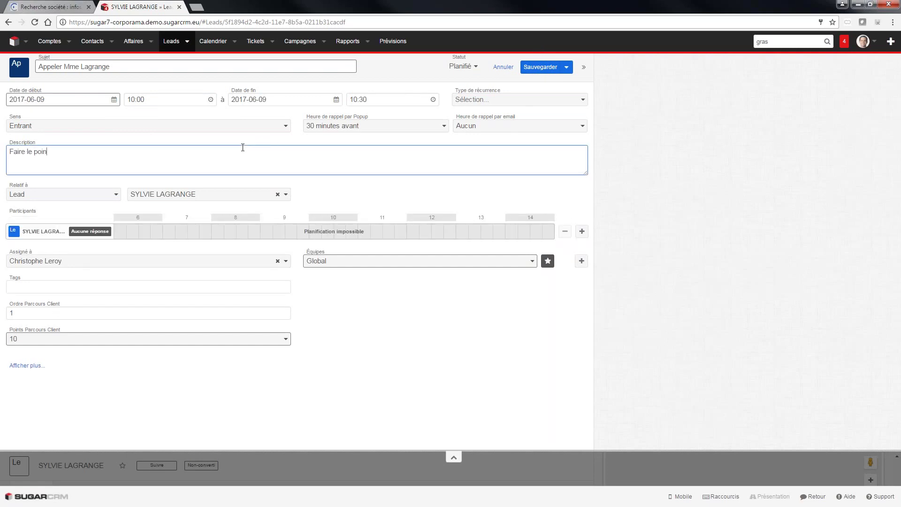
type("t avec le prospec")
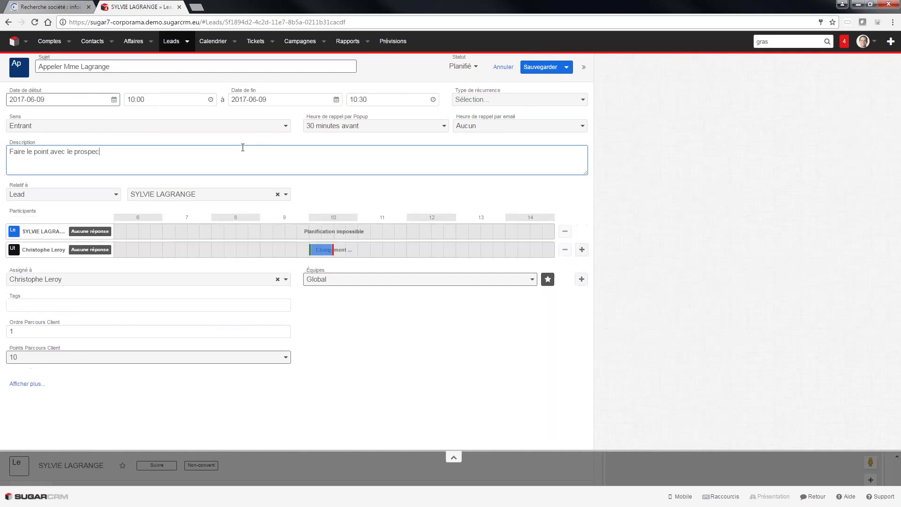
type("t pour qualifier ses besoins")
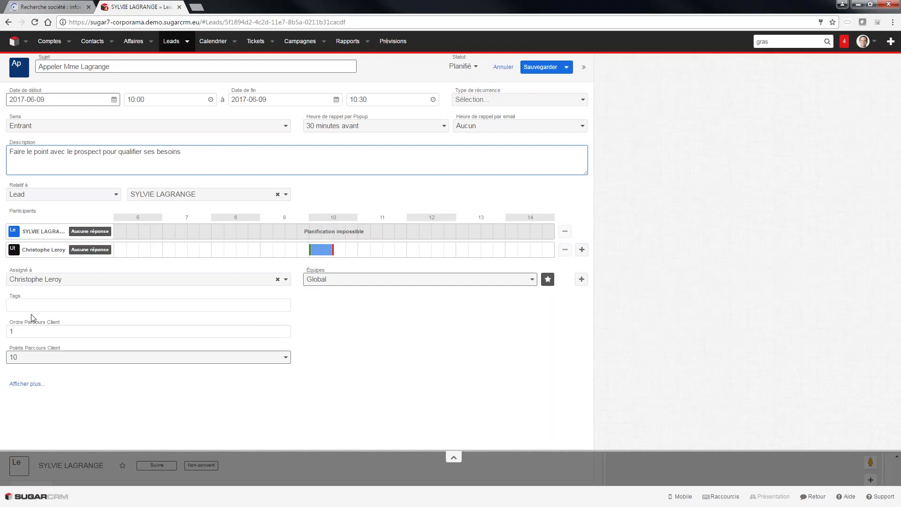
left_click_drag(33, 270, 8, 272)
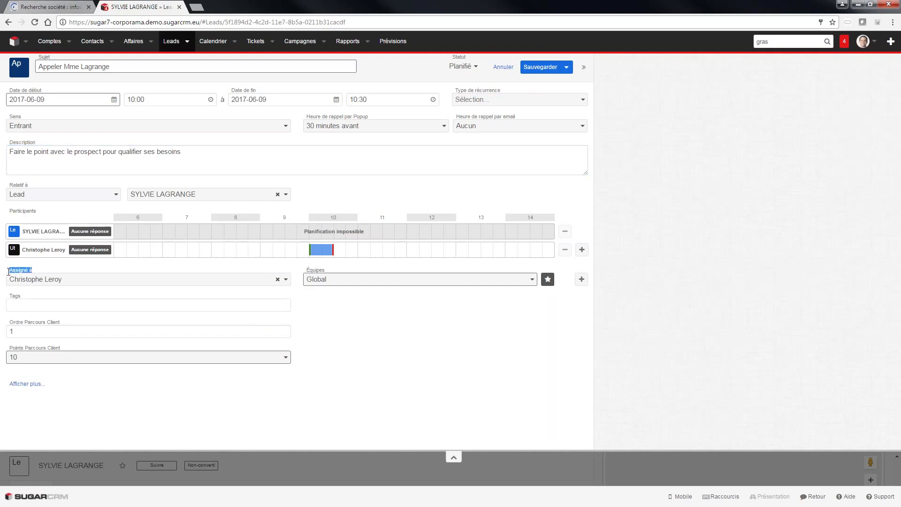
left_click(66, 281)
type("jim")
double_click(43, 292)
type("jean")
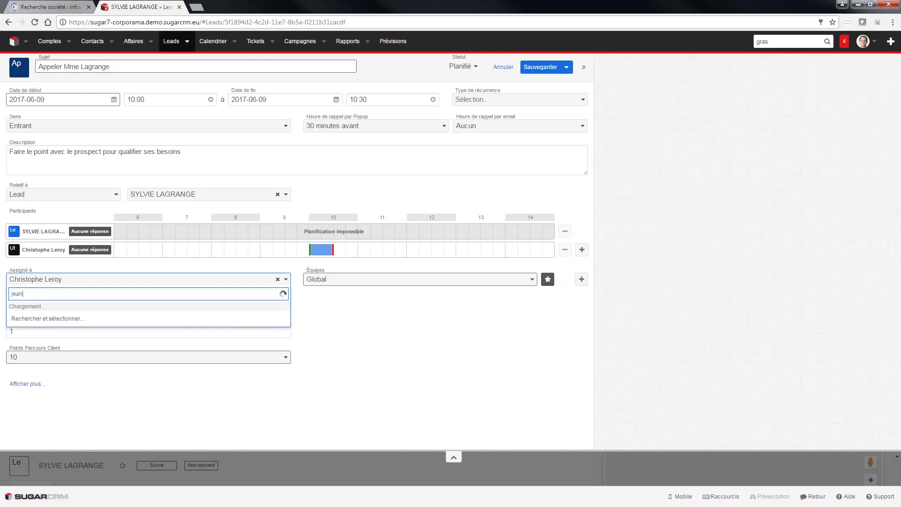
Assign the call to the matching colleague, set 1 heure avant popup and 10 minutes avant email reminders, and save
left_click(42, 311)
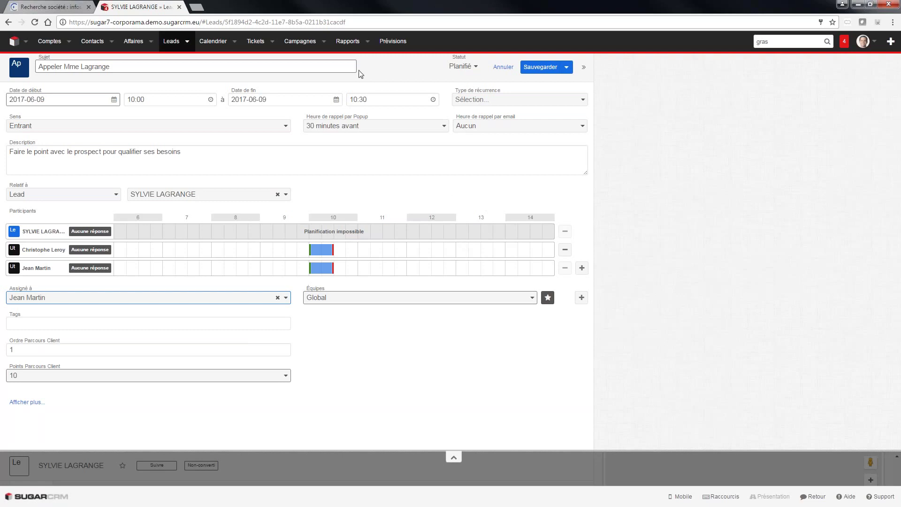
left_click_drag(373, 117, 304, 118)
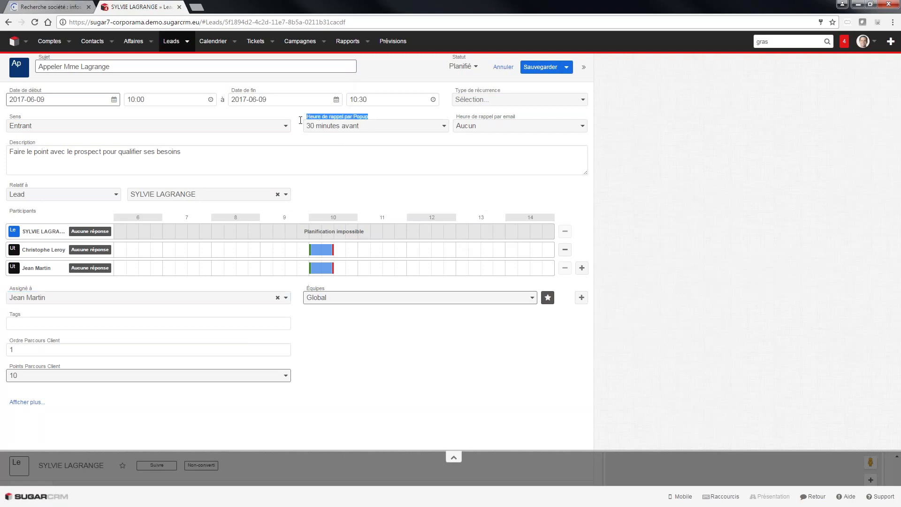
left_click(368, 127)
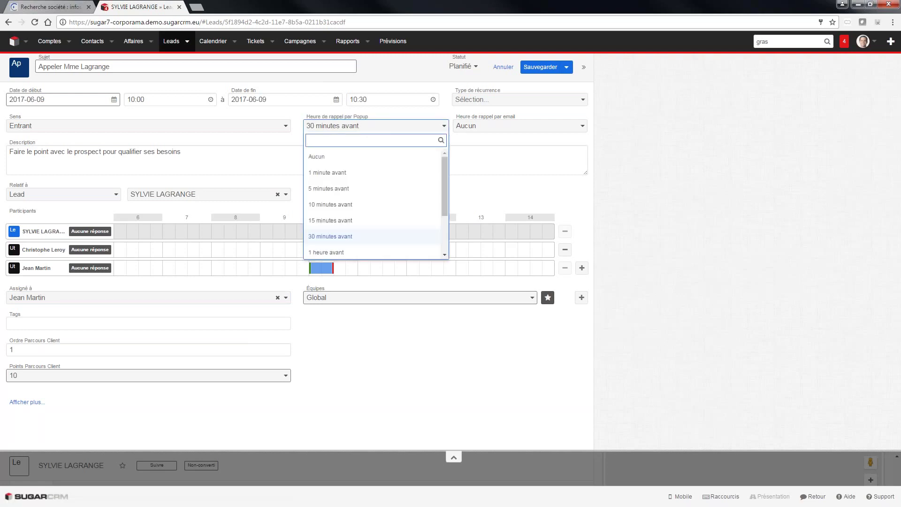
scroll(372, 193, "down", 1)
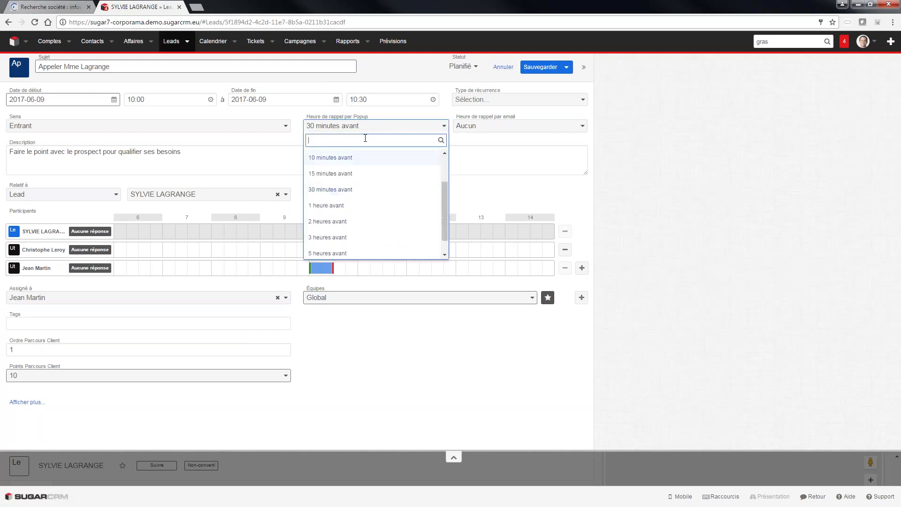
left_click(346, 206)
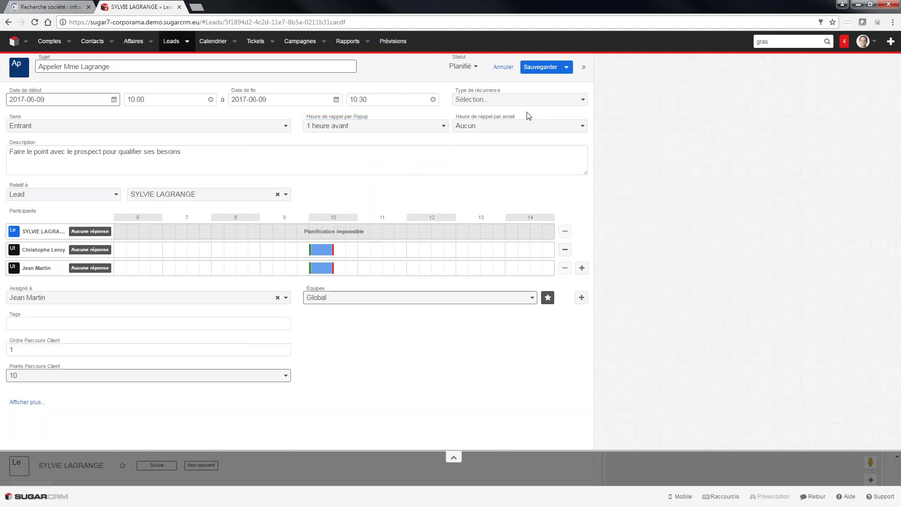
left_click(512, 132)
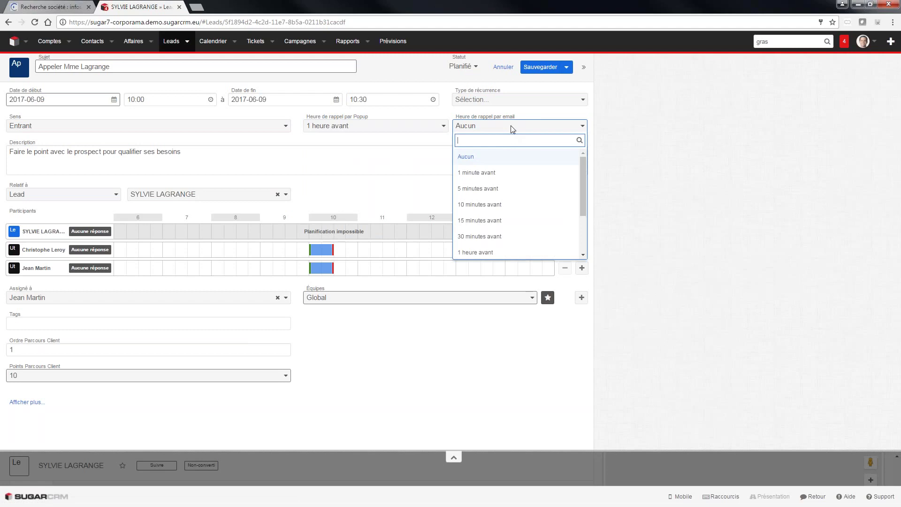
left_click(494, 204)
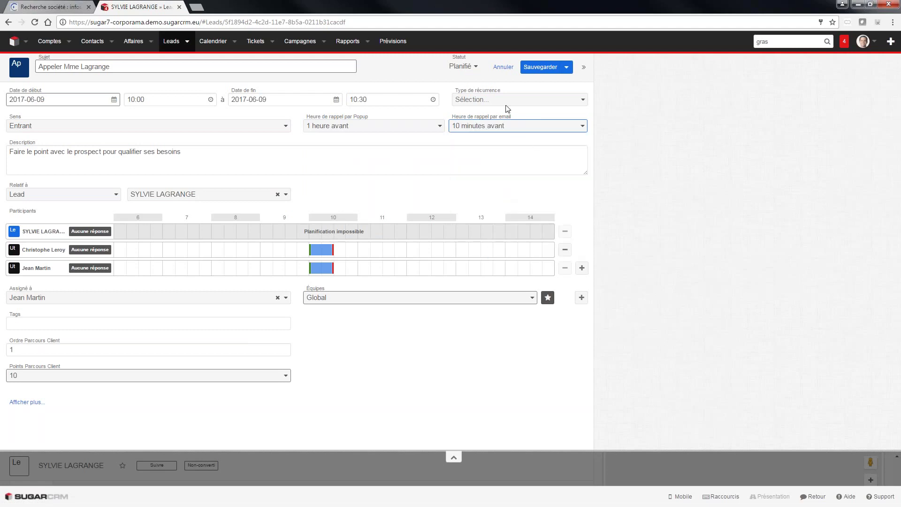
left_click(538, 72)
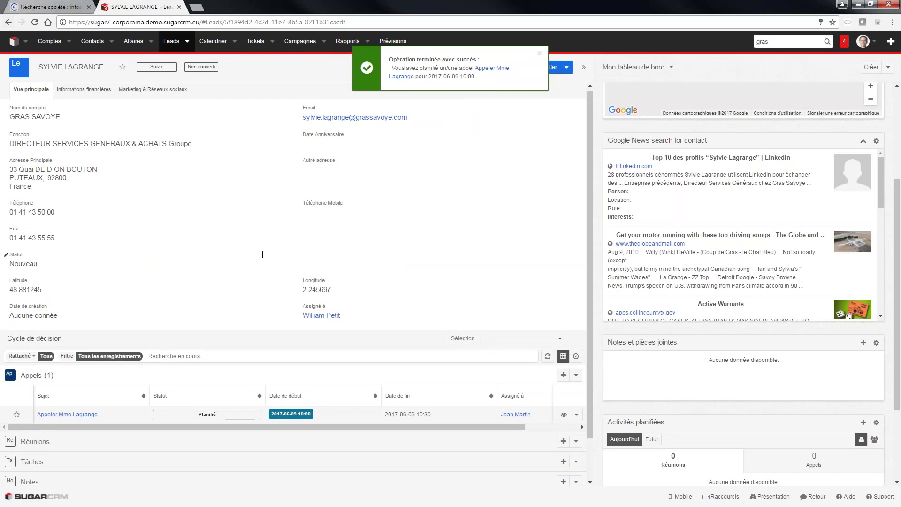
Dismiss the notice, abandon a trial inline edit of the mobile phone, and open the lead in full edit mode
left_click(539, 53)
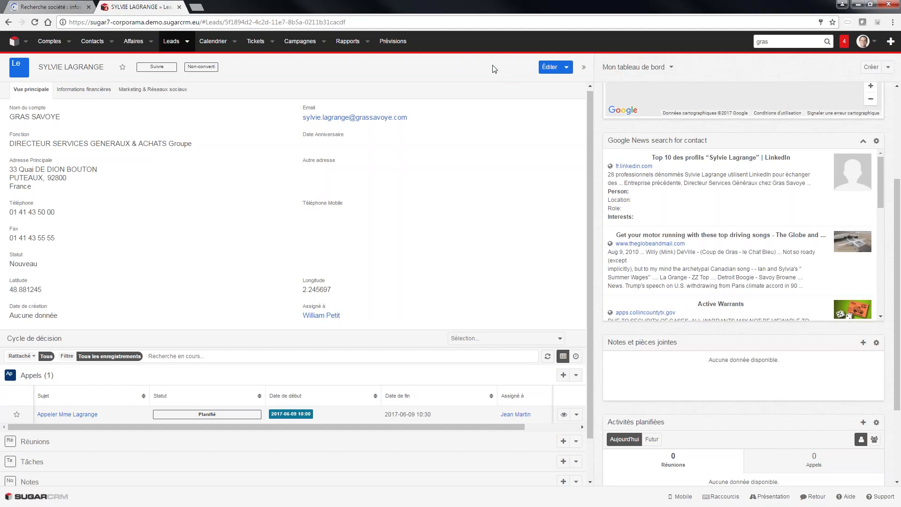
left_click(546, 69)
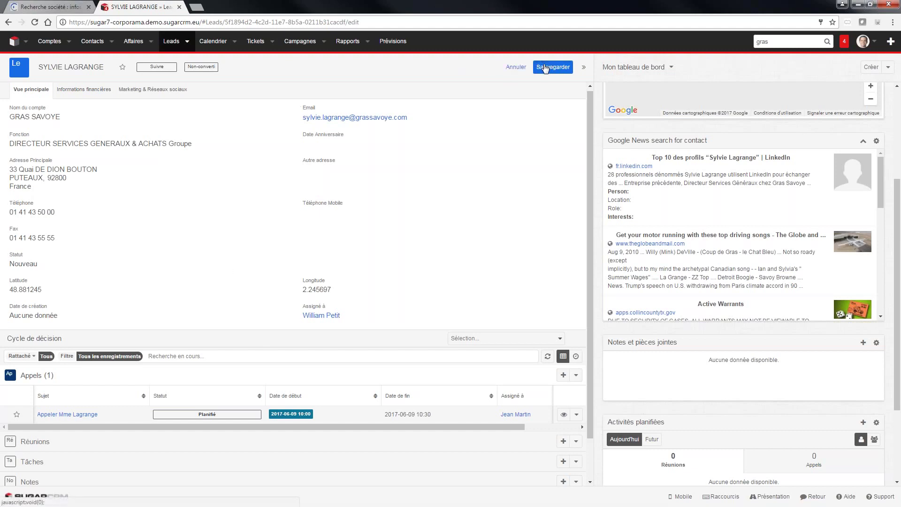
left_click(516, 68)
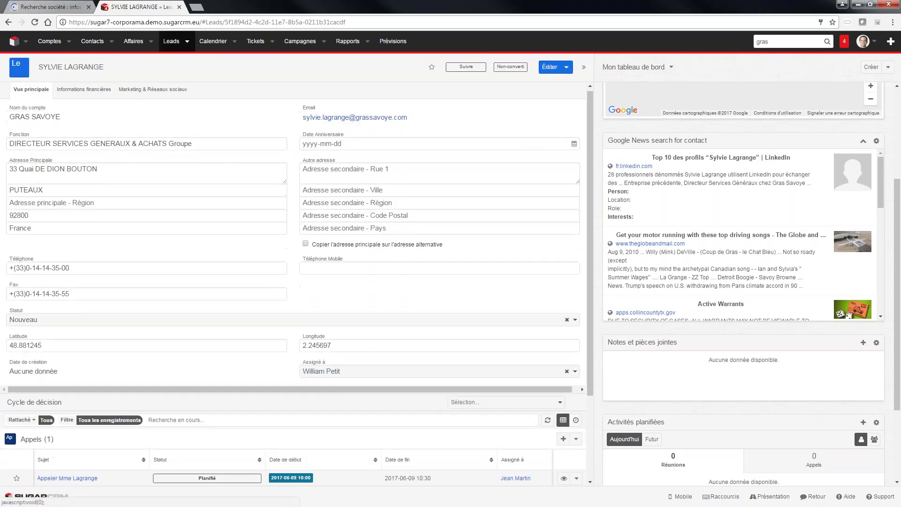
left_click(310, 205)
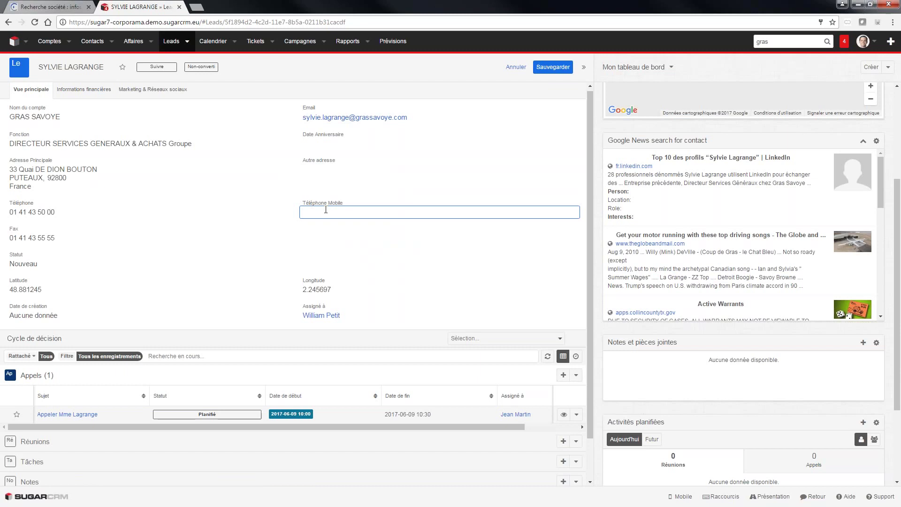
left_click(349, 67)
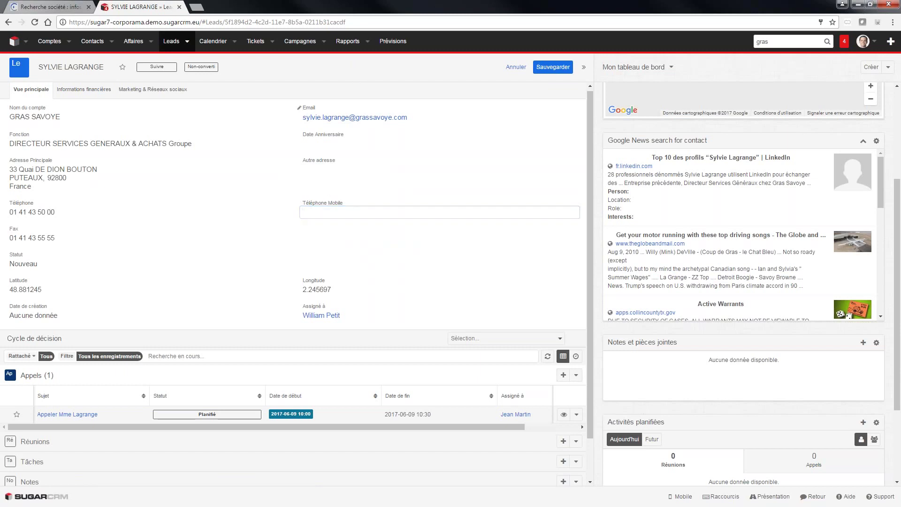
left_click(516, 67)
left_click(547, 67)
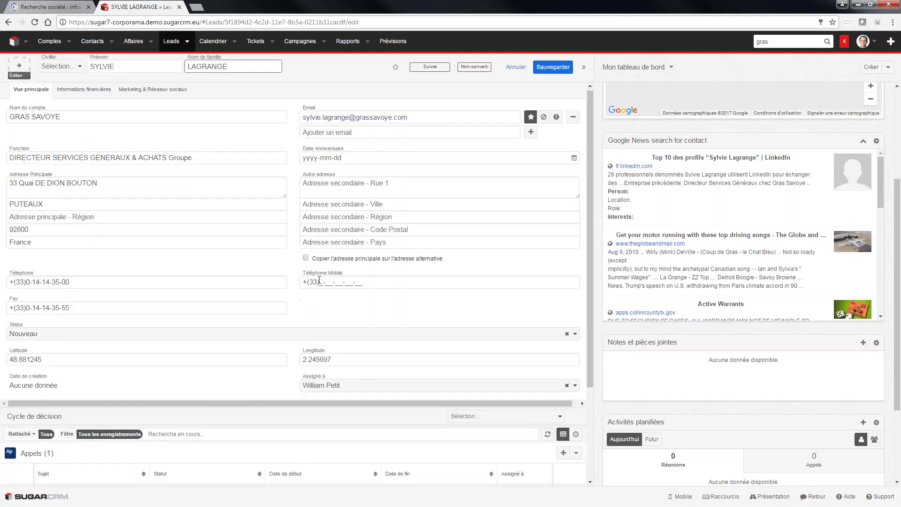
Try a mobile number and overwrite the surname with 'FFFFFF', then cancel all edits
left_click(343, 281)
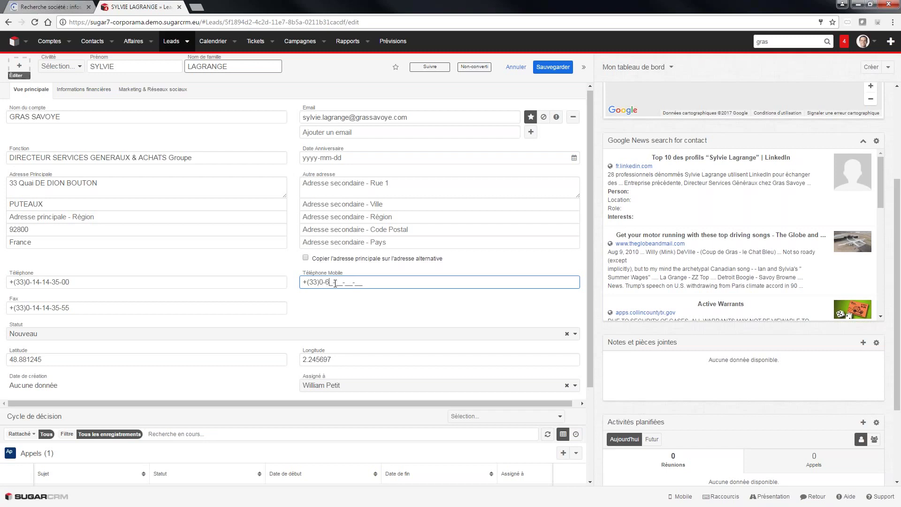
key("BackSpace")
key("BackSpace")
left_click(320, 70)
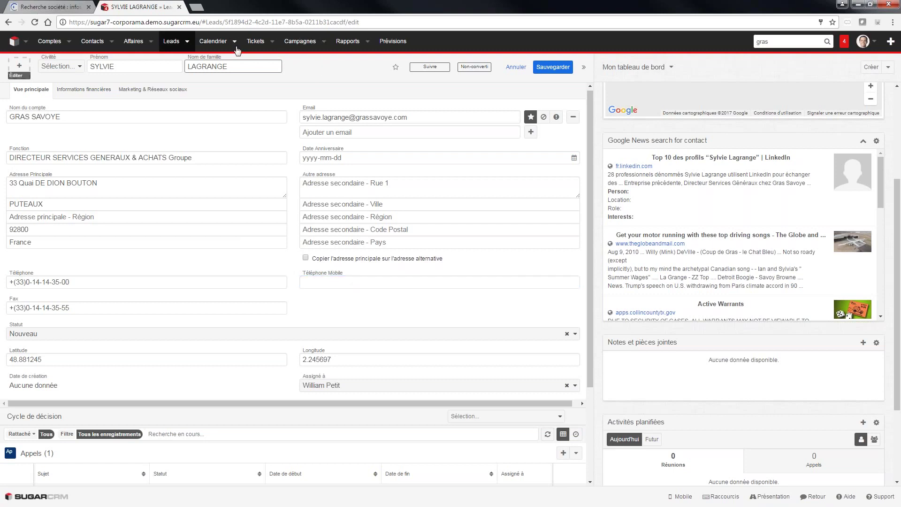
left_click_drag(230, 66, 98, 70)
type("FFFFFF")
key("ctrl+a")
left_click(516, 68)
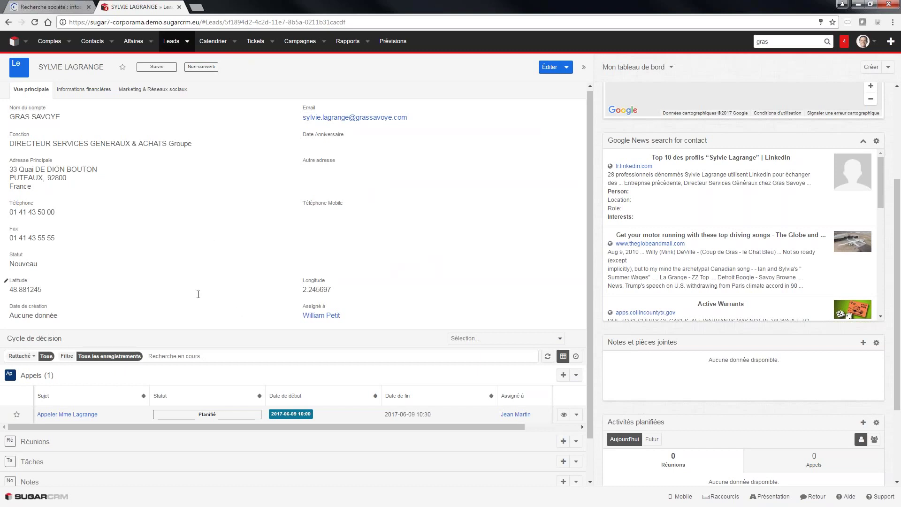
Create a 'Présentation de l'offre' meeting for the lead on 12 June 2017 and save it
scroll(198, 294, "down", 1)
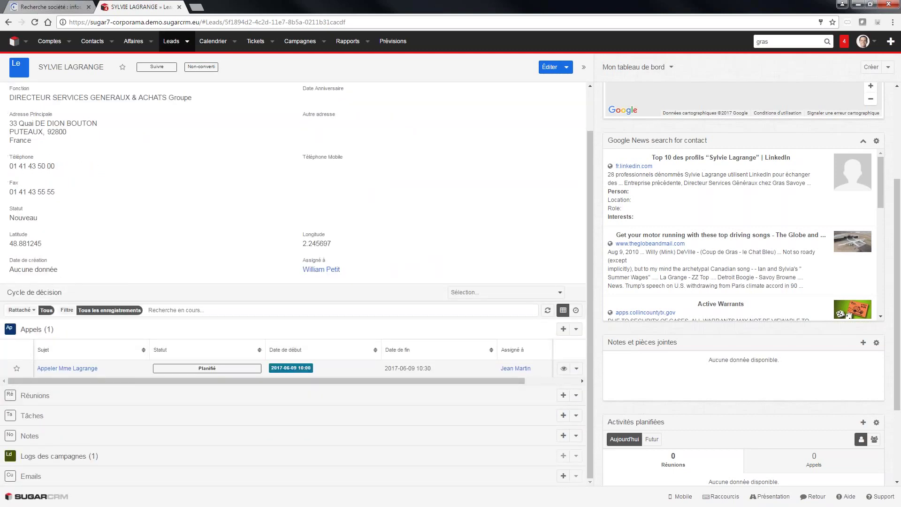
left_click(563, 395)
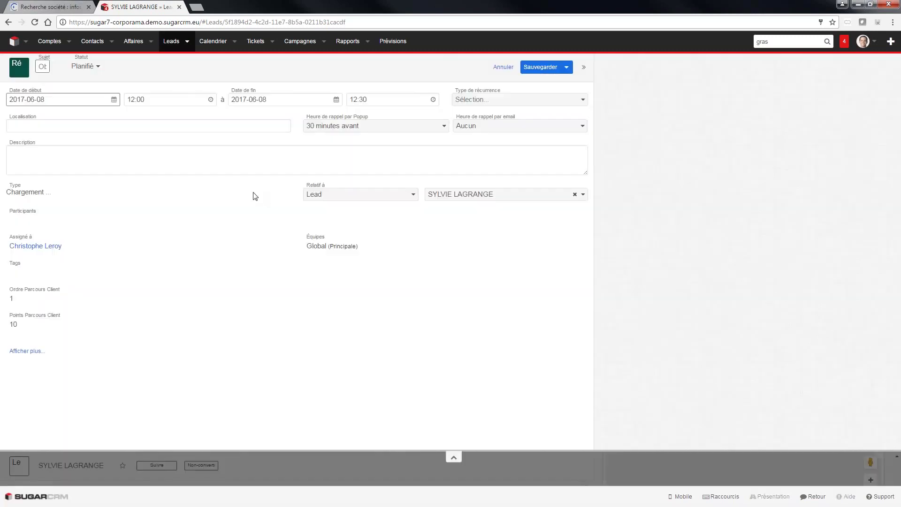
left_click(87, 68)
type("Présentati")
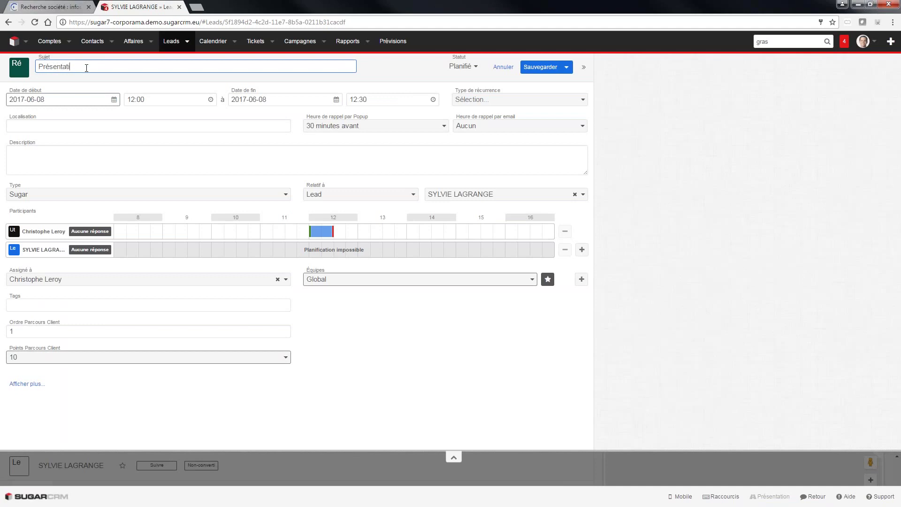
type("on de l'offre")
left_click(113, 100)
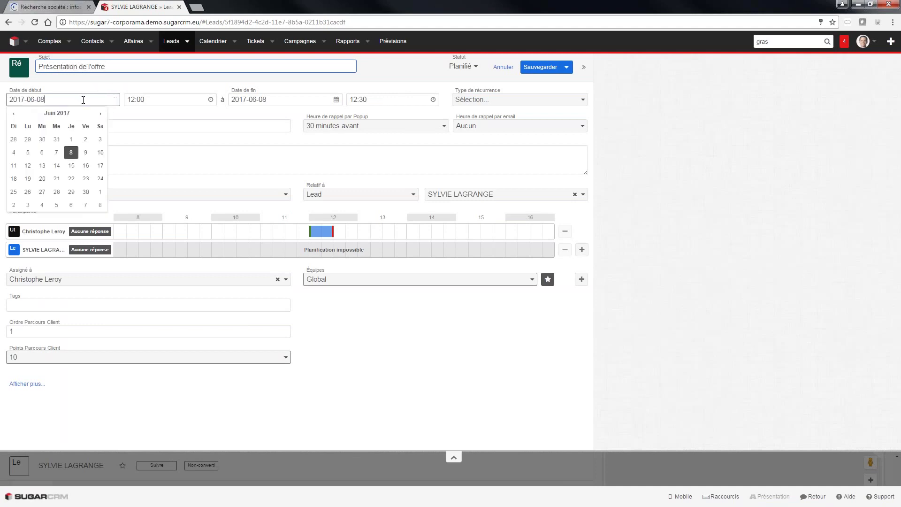
left_click(28, 166)
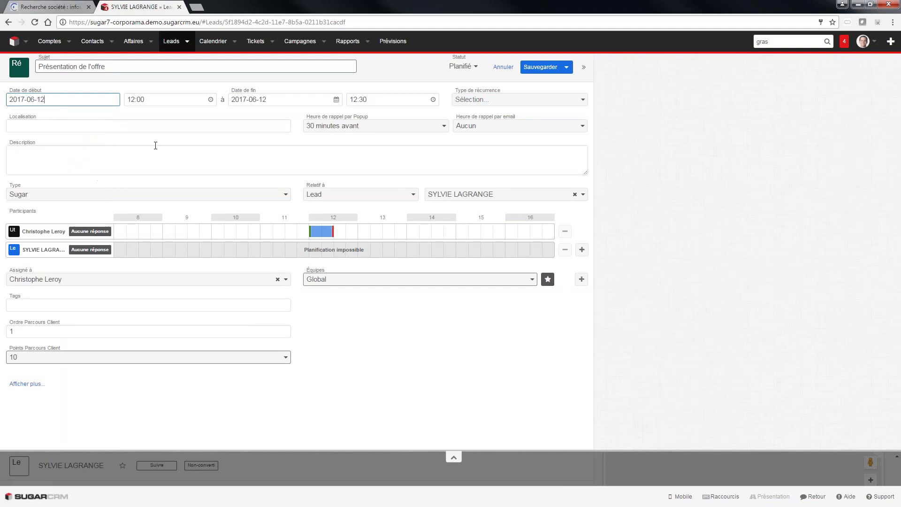
left_click(540, 67)
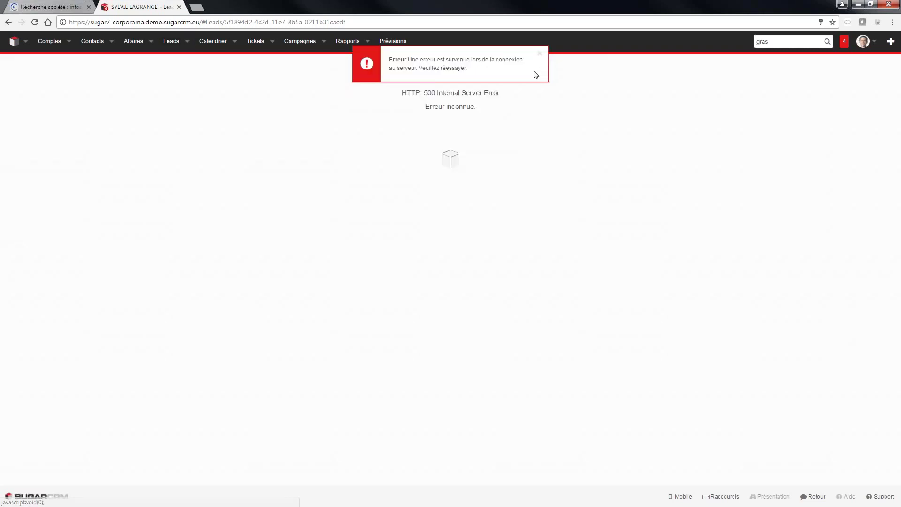
Dismiss the server error, reopen the lead from the recent Leads list, and expand its Éditer actions
left_click(540, 54)
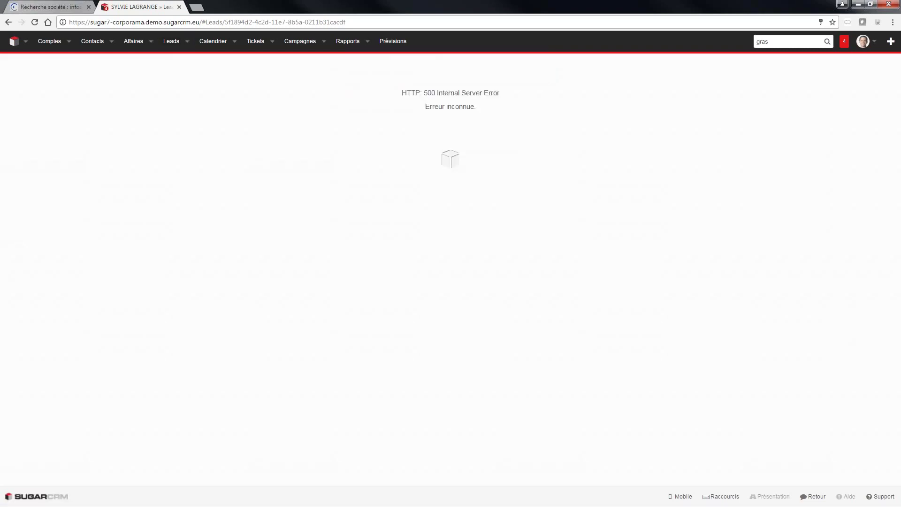
left_click(187, 42)
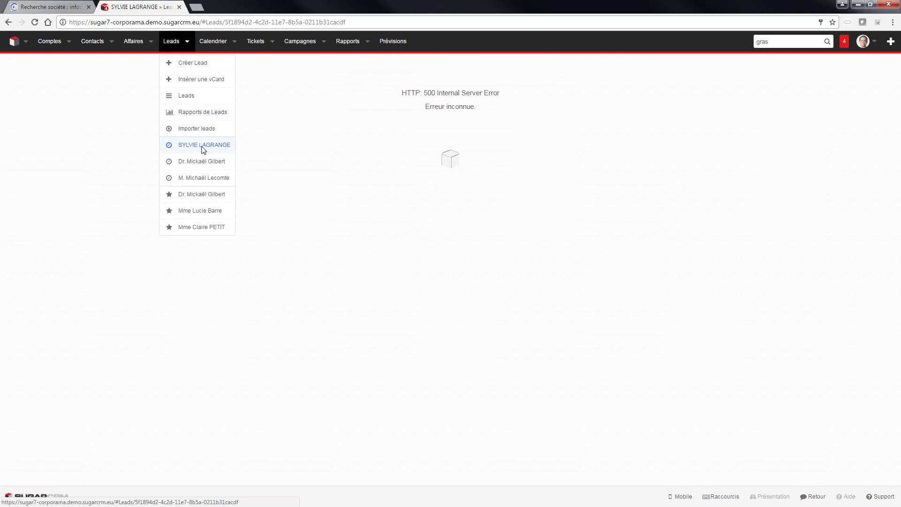
left_click(204, 146)
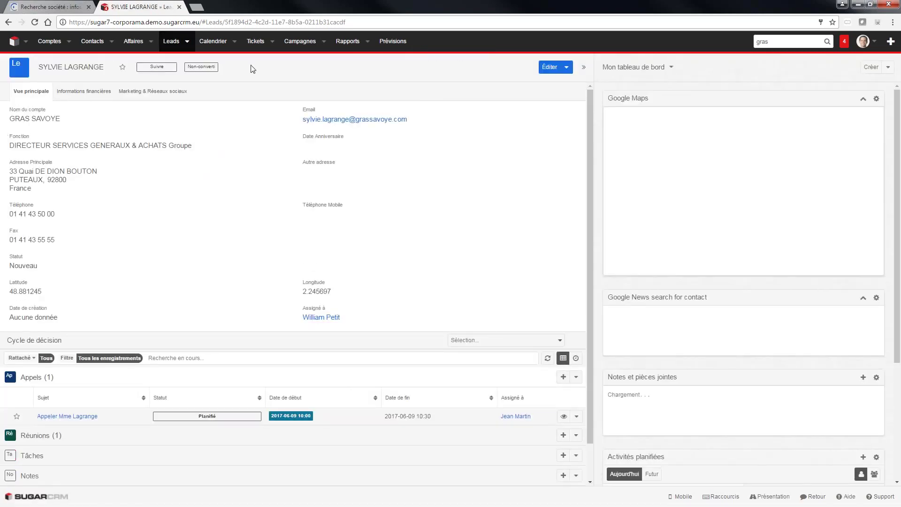
scroll(226, 235, "down", 1)
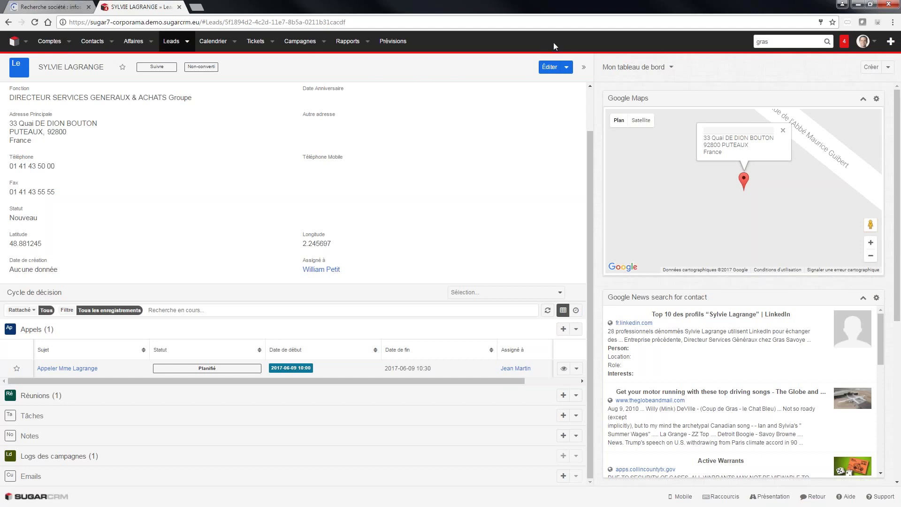
left_click(566, 66)
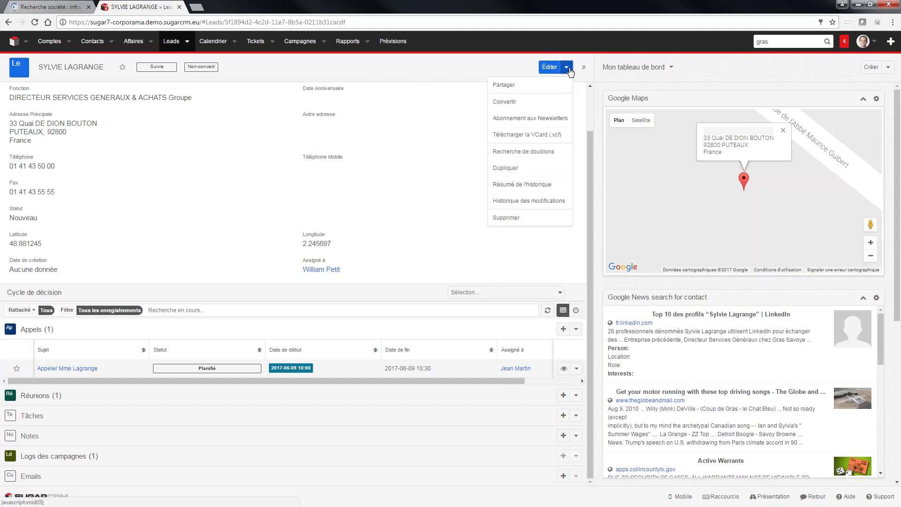
Choose the existing GRAS SAVOYE contact as the lead's contact in Convertir Lead
left_click(511, 105)
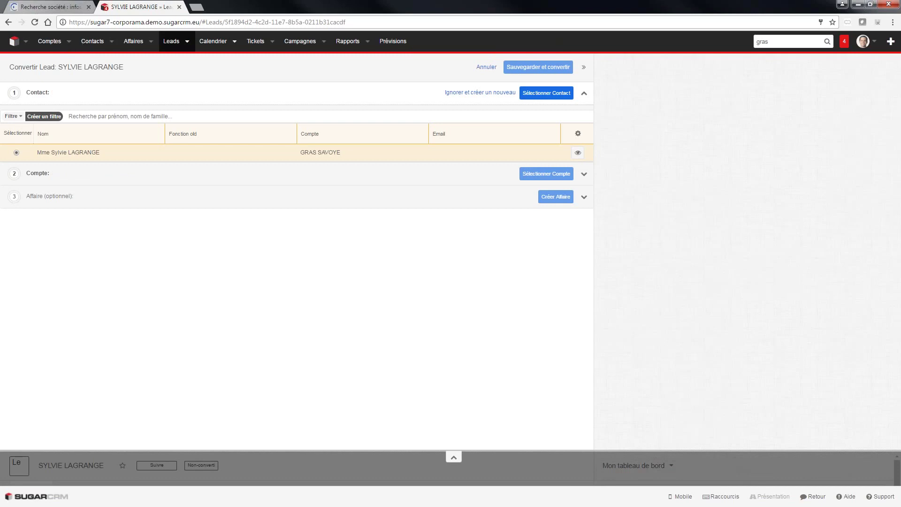
left_click(49, 94)
left_click(49, 94)
left_click_drag(38, 151, 137, 155)
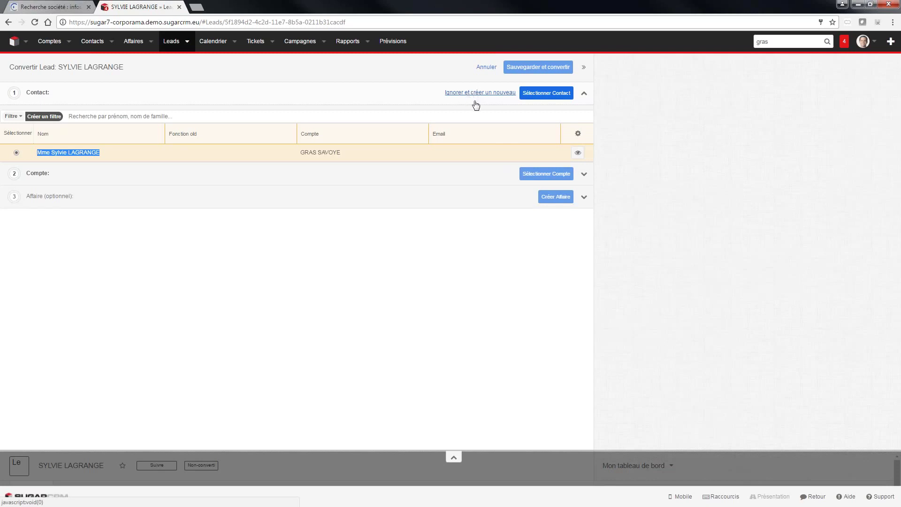
left_click(552, 96)
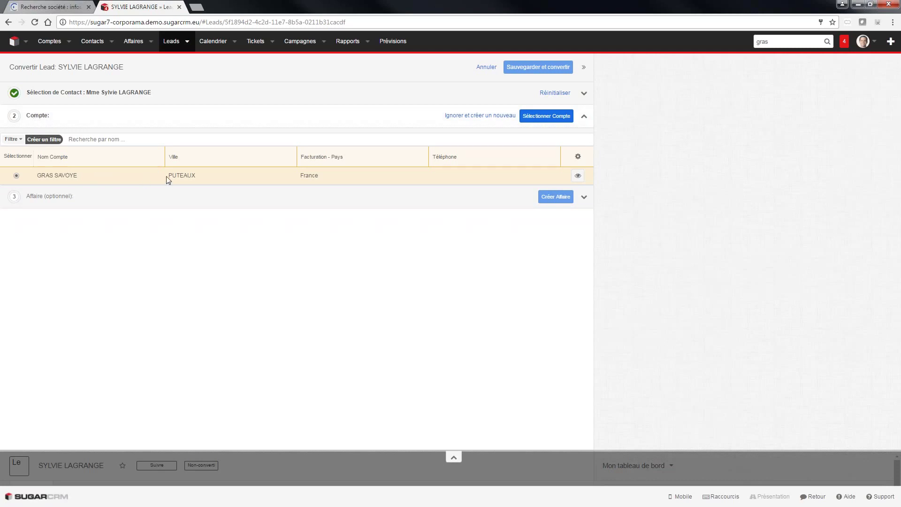
Ignore the duplicate GRAS SAVOYE account and confirm creating a new GRAS SAVOYE account
left_click_drag(76, 176, 33, 174)
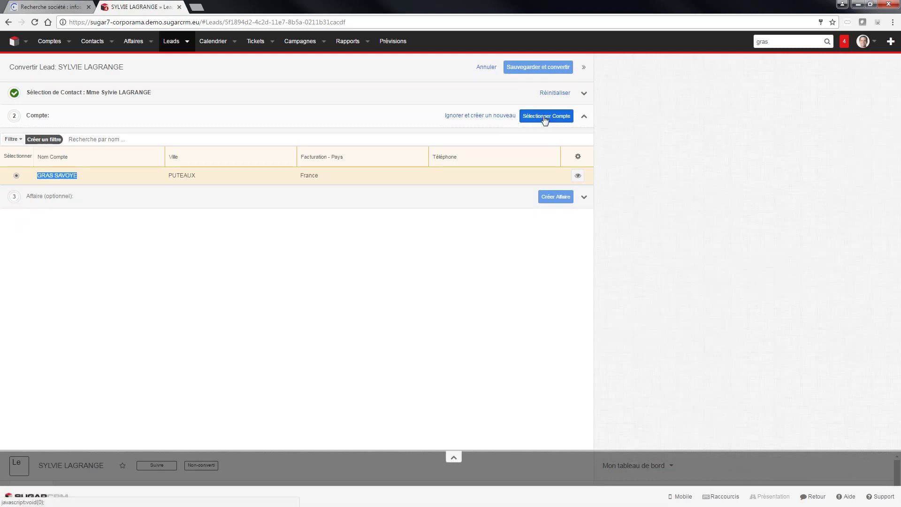
left_click(475, 121)
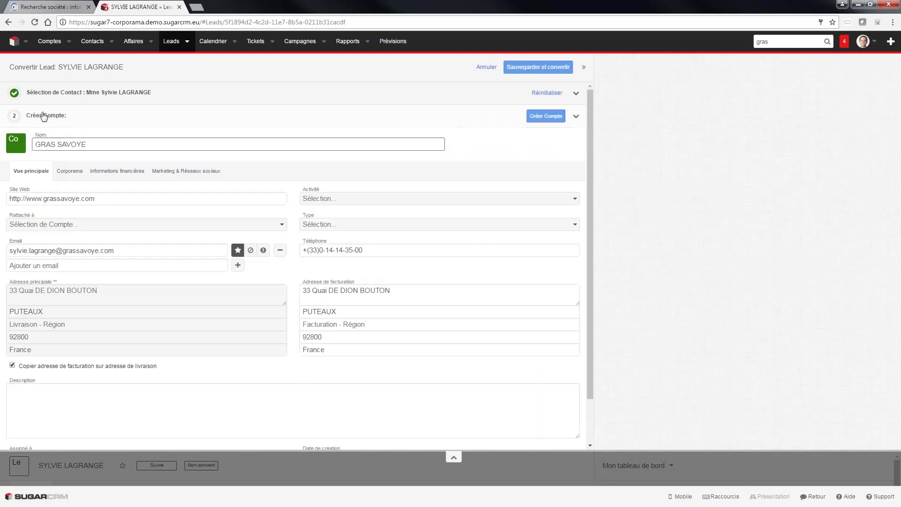
left_click(75, 122)
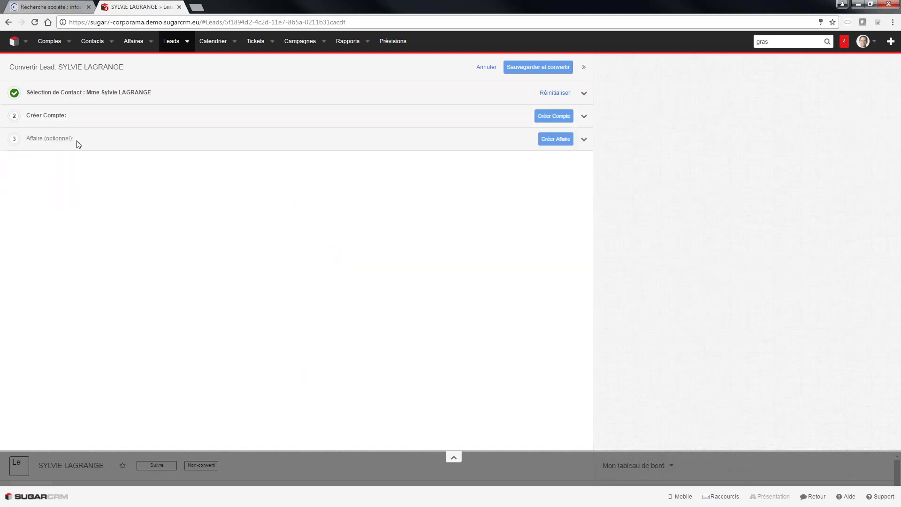
left_click(60, 123)
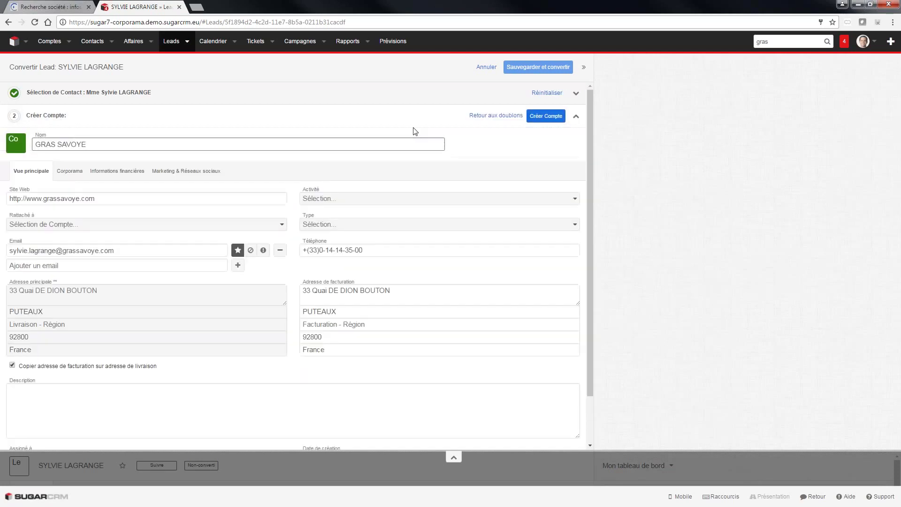
left_click(548, 121)
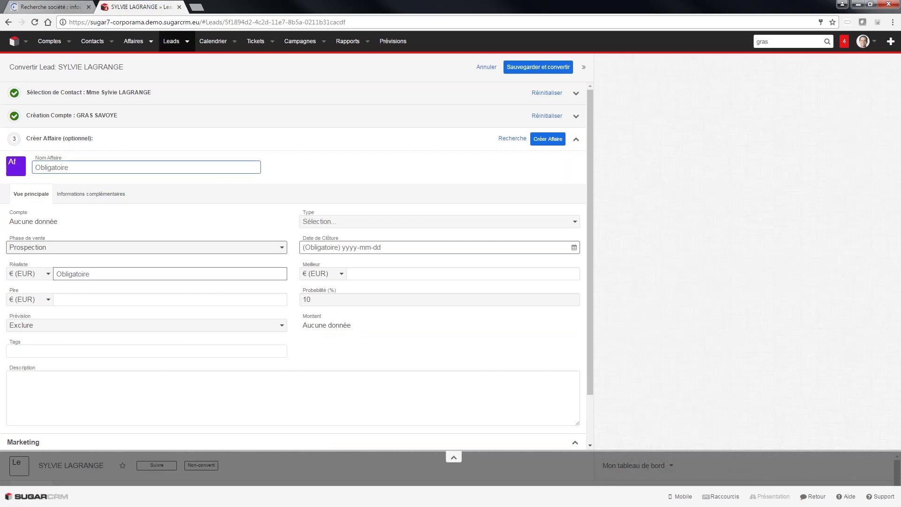
Enter opportunity 'Besoin de 50 licences + Formation', phase Devis/Proposition, Réaliste amount 23000
left_click(46, 167)
type("Besoin de 50 licences + Formation")
left_click(56, 248)
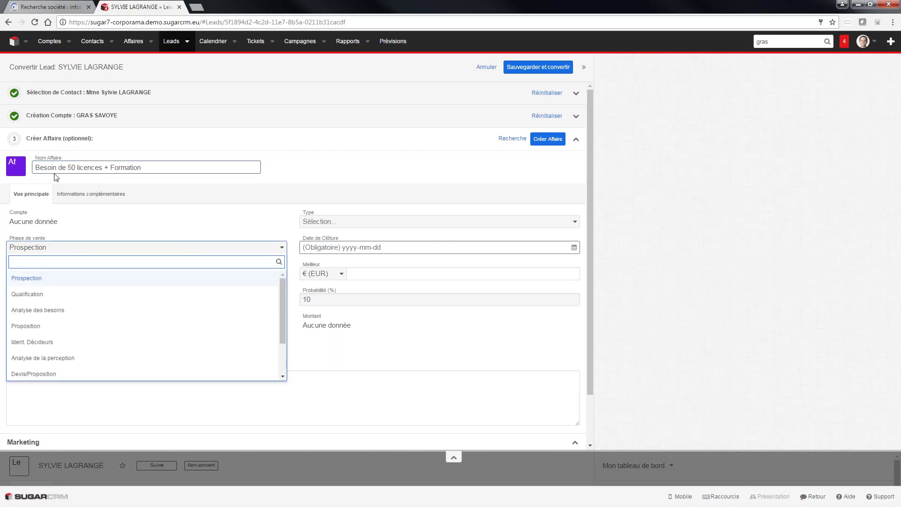
left_click_drag(283, 284, 281, 332)
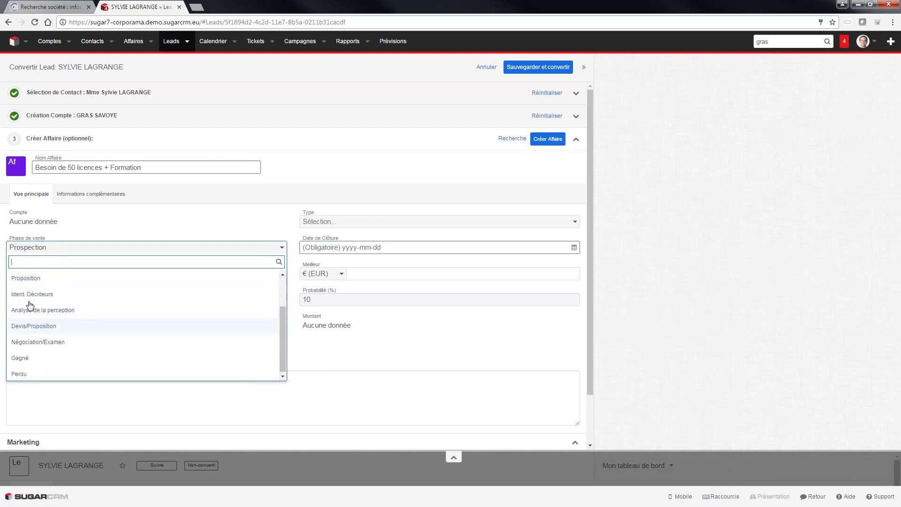
left_click(34, 327)
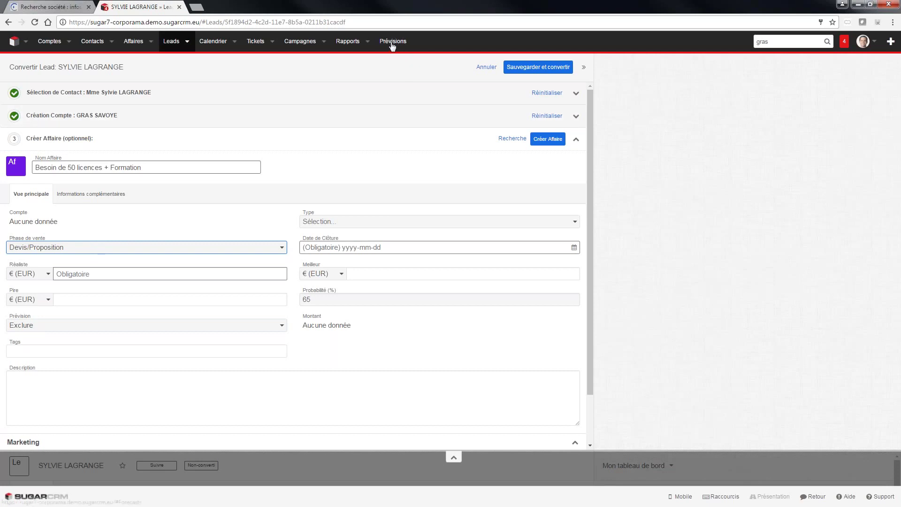
left_click(76, 276)
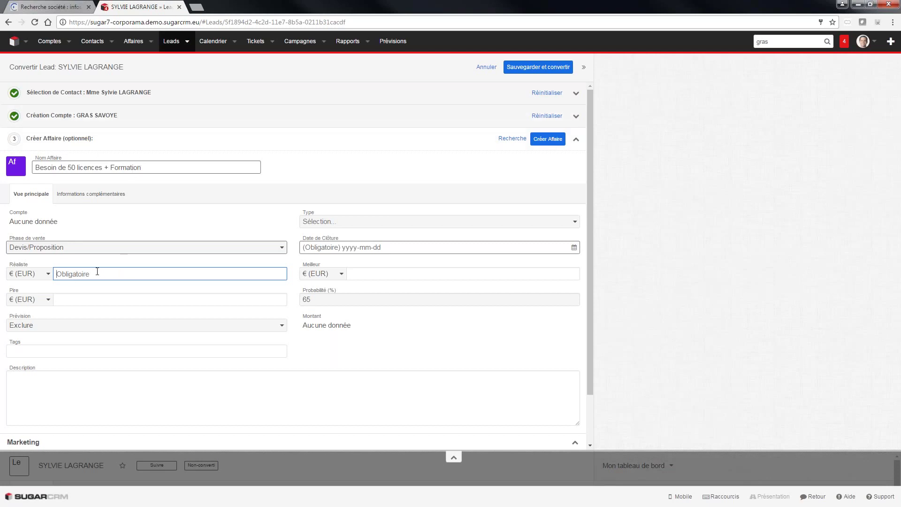
type("23000")
Set the opportunity's worst-case amount to 15,000 and best-case amount to 40,000
left_click(23, 289)
left_click(75, 299)
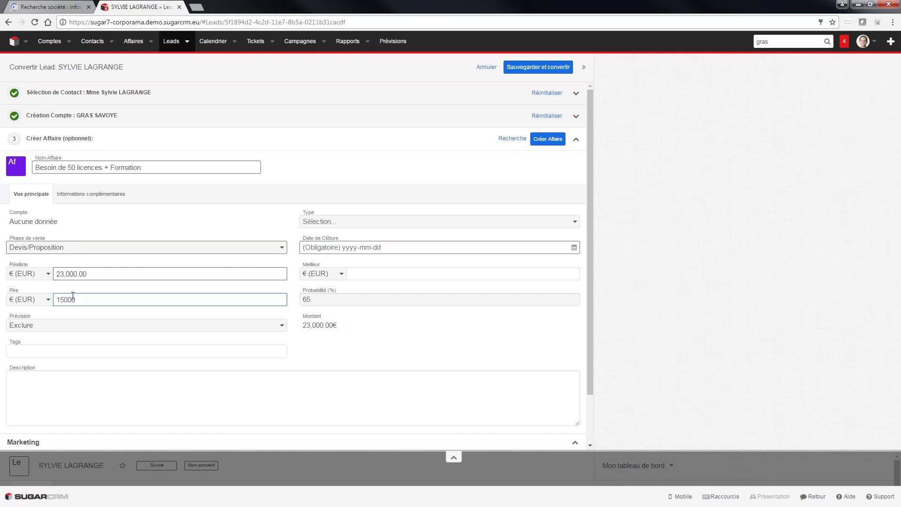
left_click(187, 264)
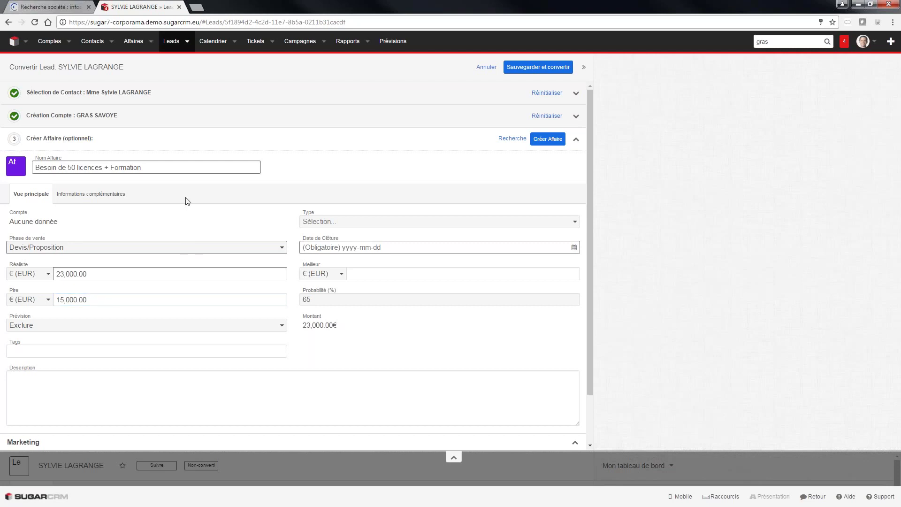
left_click_drag(326, 266, 306, 262)
left_click(378, 276)
type("40000")
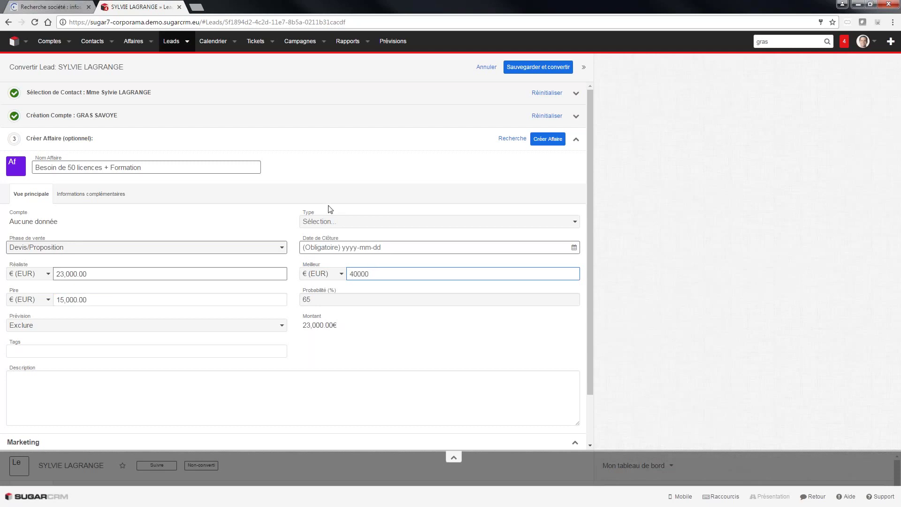
Set the opportunity type to Nouvelles affaires and the close date to 13 June 2017
left_click(342, 222)
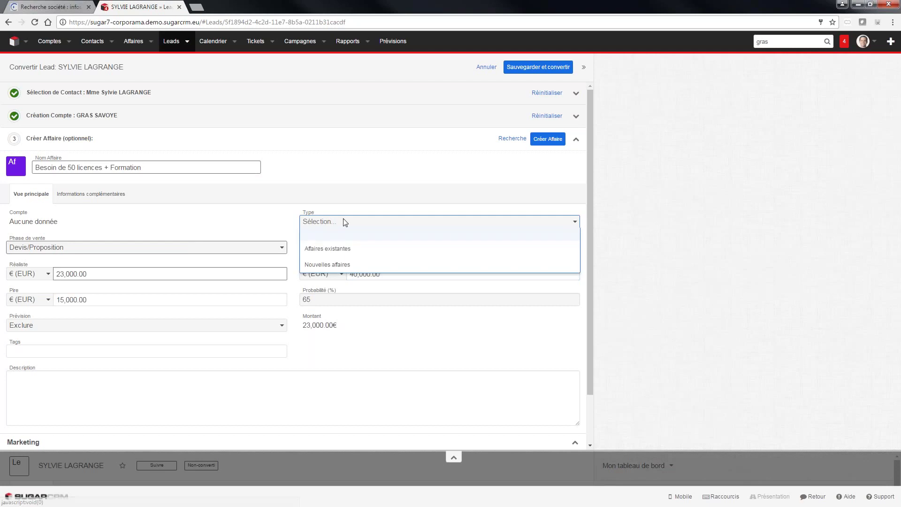
left_click(338, 265)
left_click(334, 247)
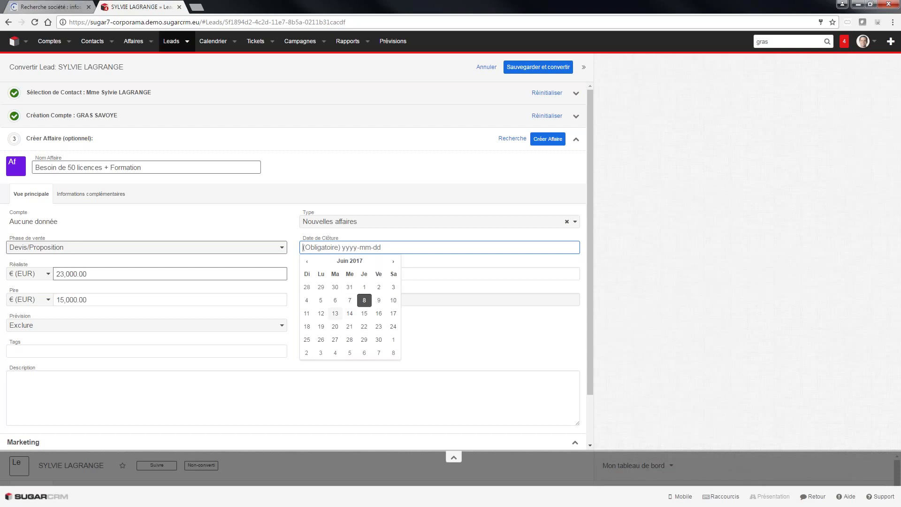
left_click(335, 313)
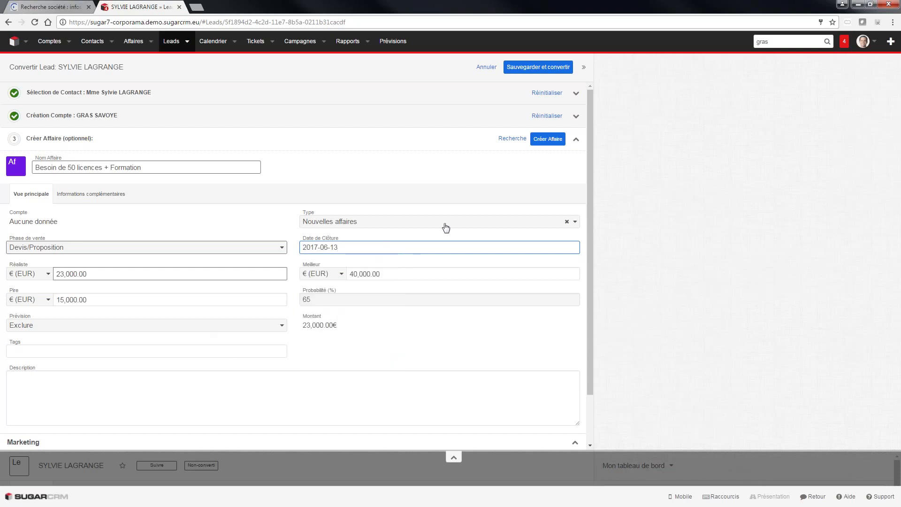
Save and convert the lead, confirming its status now shows Converti
left_click(535, 67)
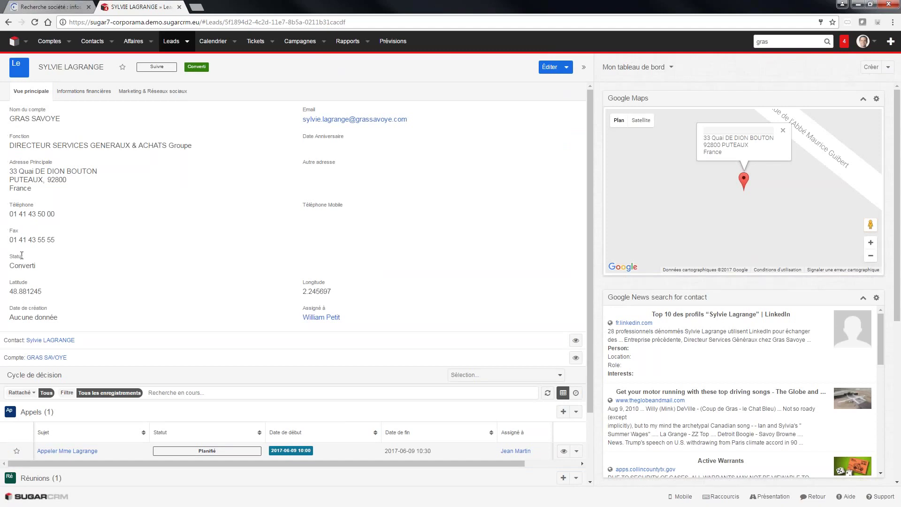
left_click_drag(38, 266, 10, 264)
Filter the Accounts list by the name 'gras'
left_click(51, 42)
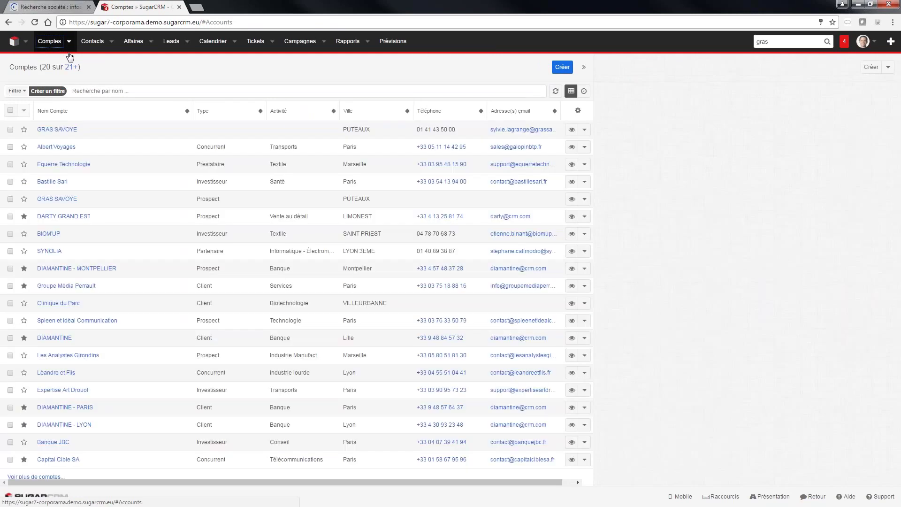
left_click(113, 91)
type("g")
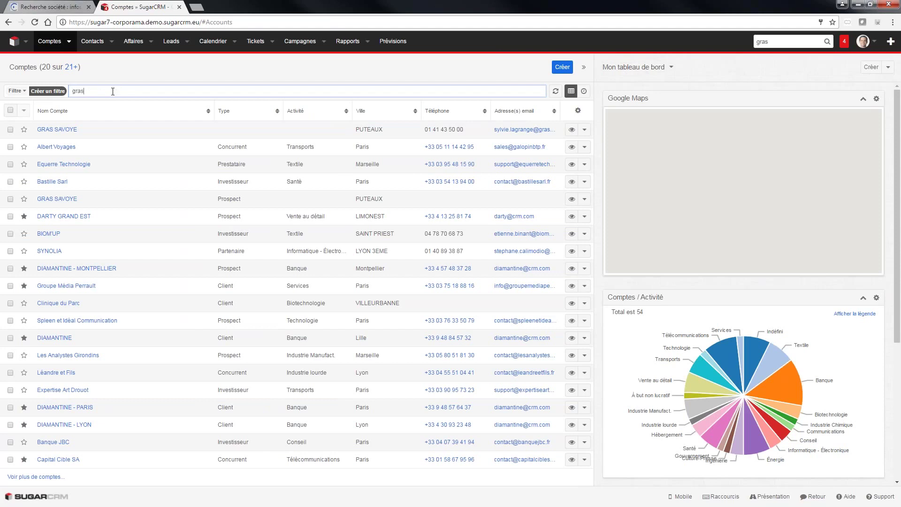
type("ras")
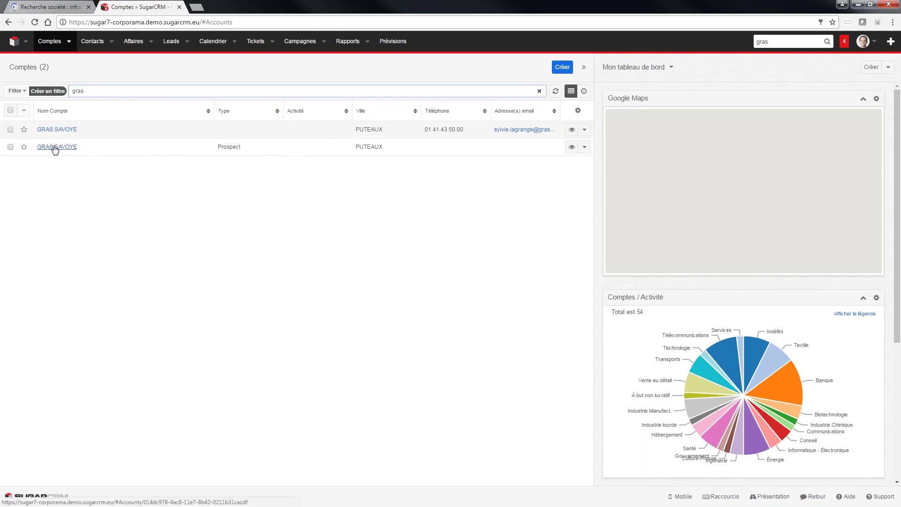
Preview both GRAS SAVOYE accounts, scrolling through each one's details in the preview panel
left_click(572, 147)
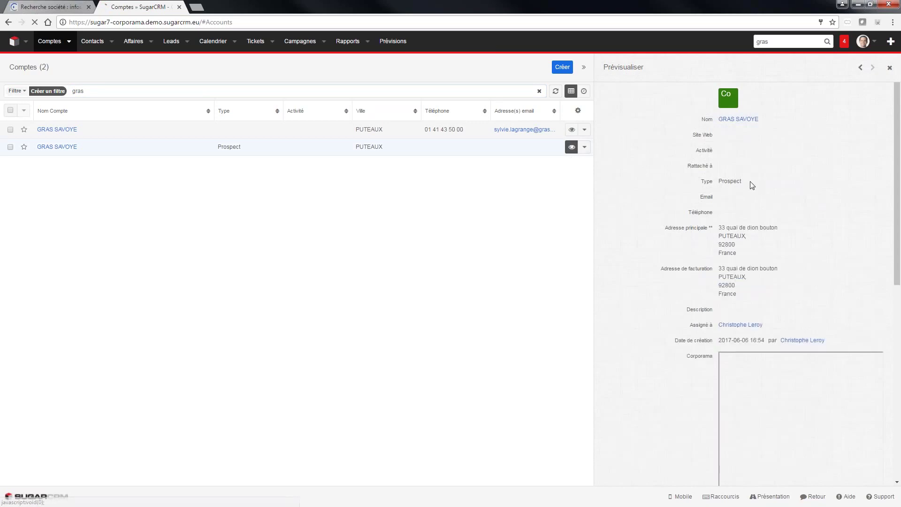
scroll(753, 185, "down", 1)
scroll(755, 291, "down", 5)
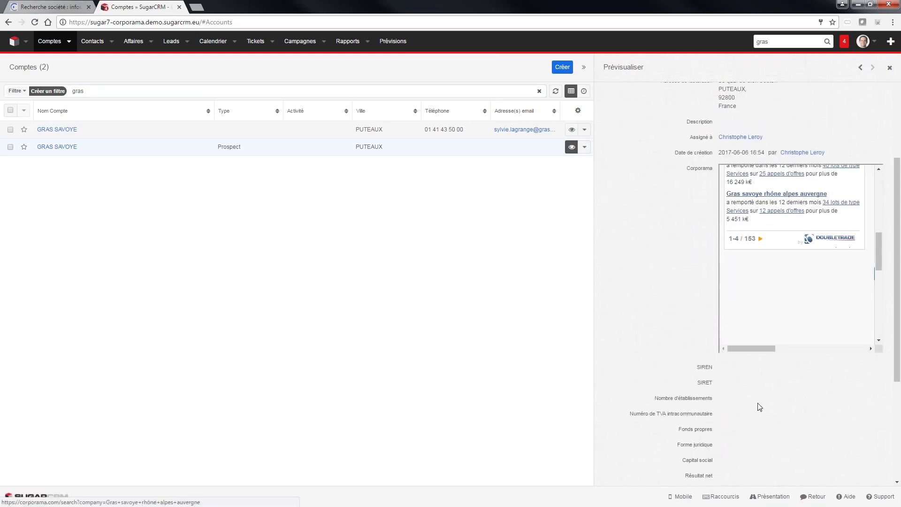
scroll(757, 402, "down", 4)
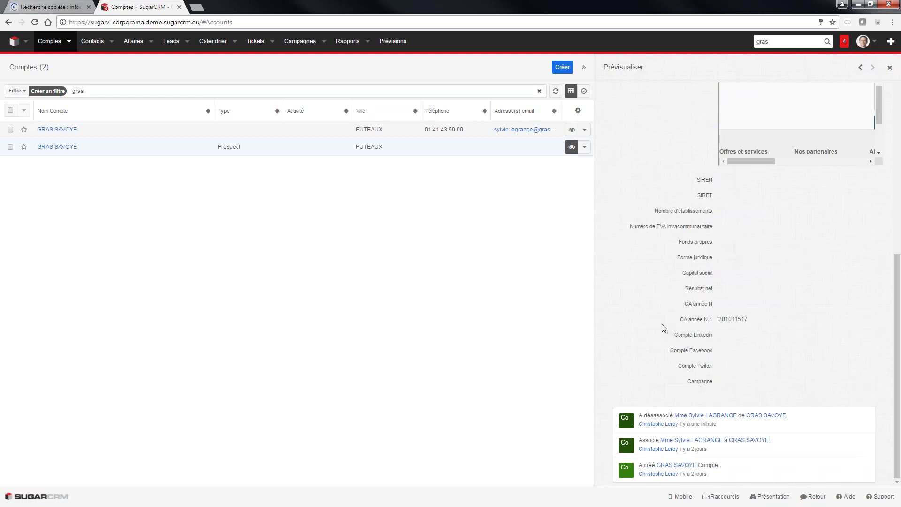
scroll(664, 328, "up", 4)
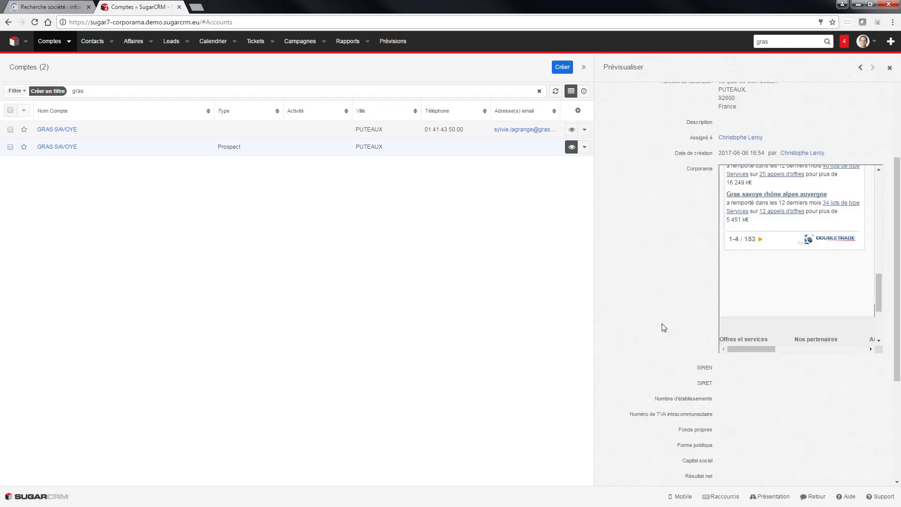
scroll(664, 328, "up", 2)
left_click(572, 147)
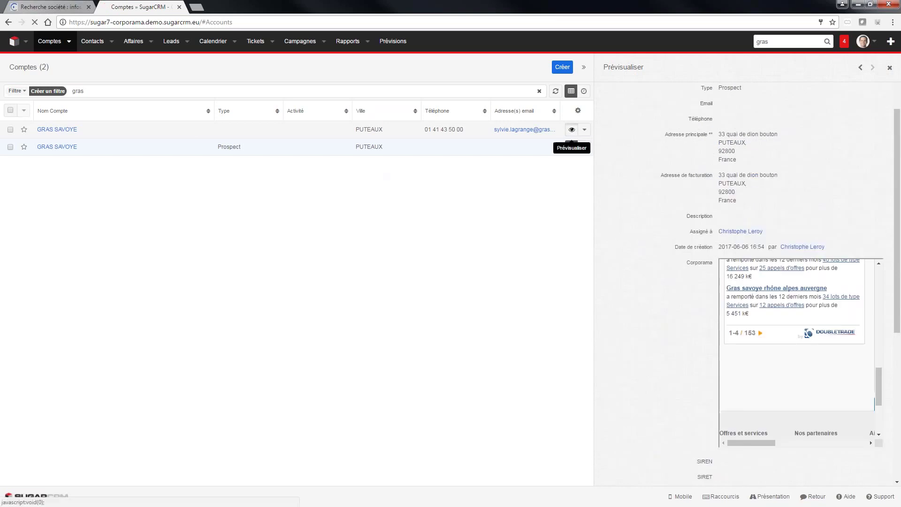
left_click(572, 130)
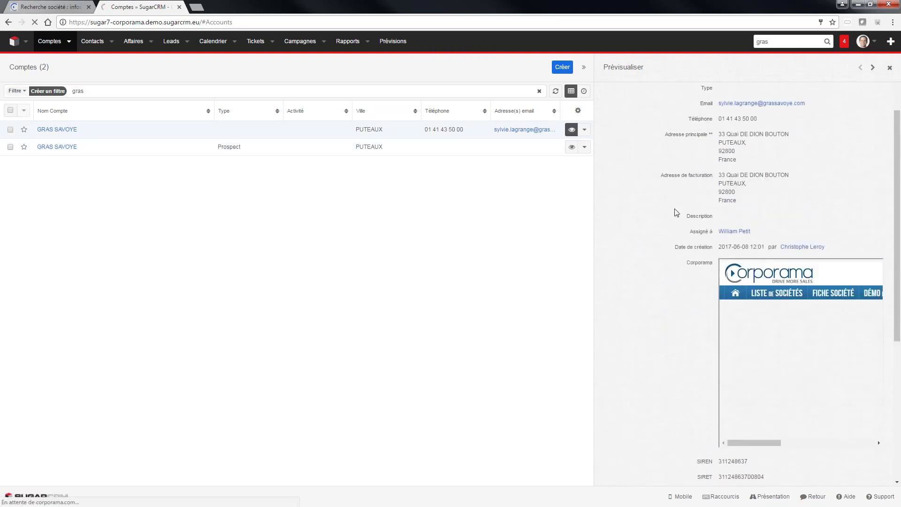
scroll(677, 213, "down", 5)
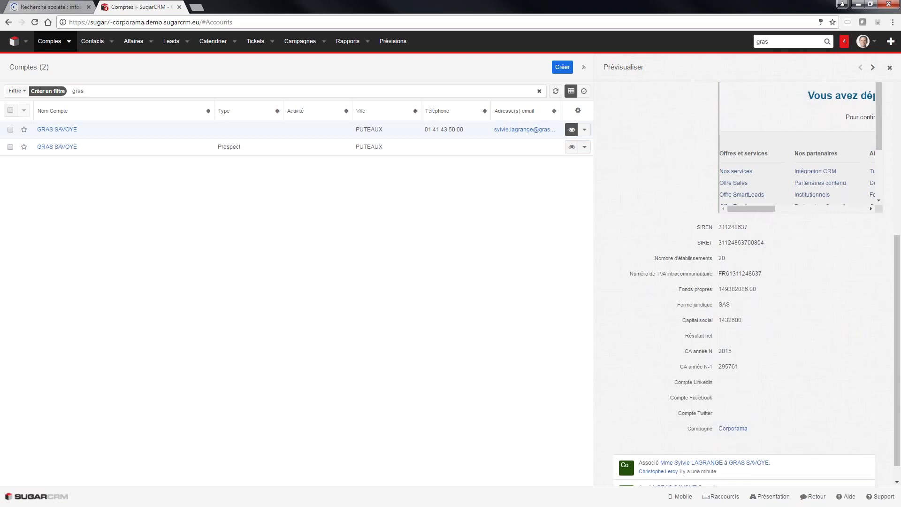
scroll(688, 346, "up", 5)
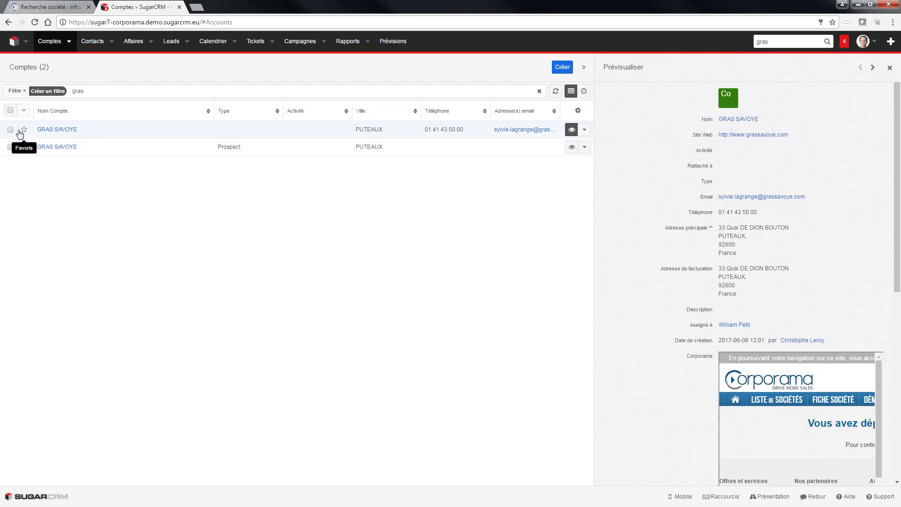
Check the second GRAS SAVOYE record, then search accounts again and open the first GRAS SAVOYE account
left_click(64, 149)
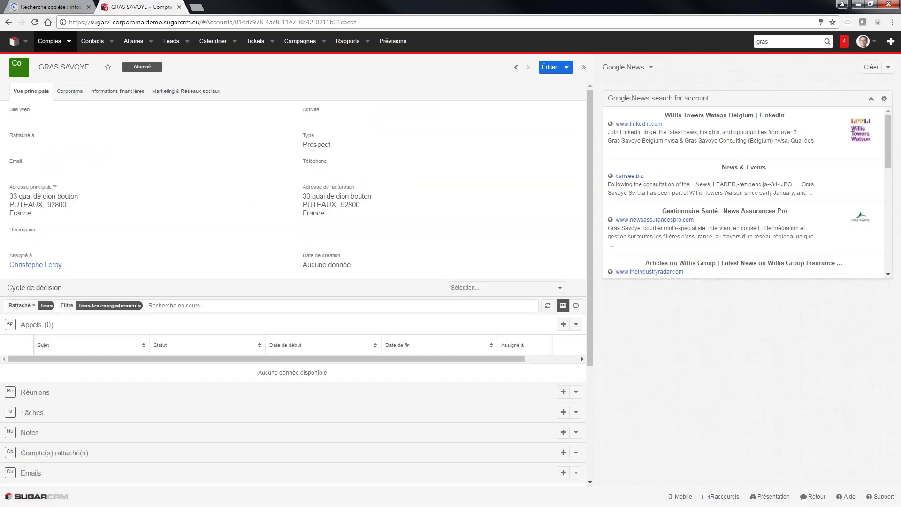
left_click(59, 43)
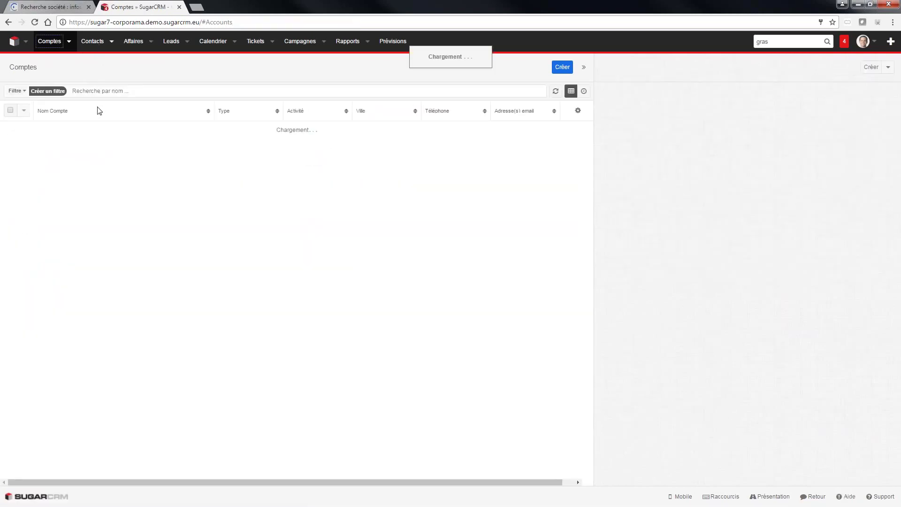
left_click(102, 91)
type("gras")
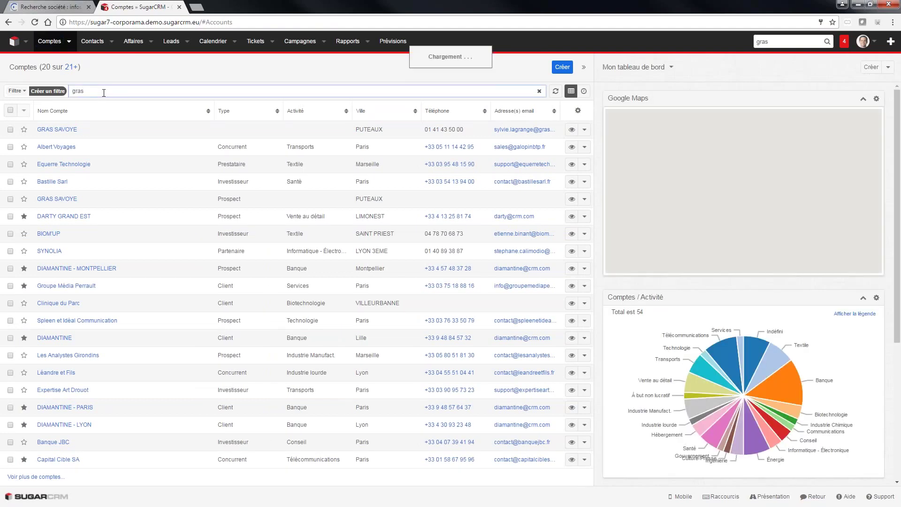
left_click(63, 130)
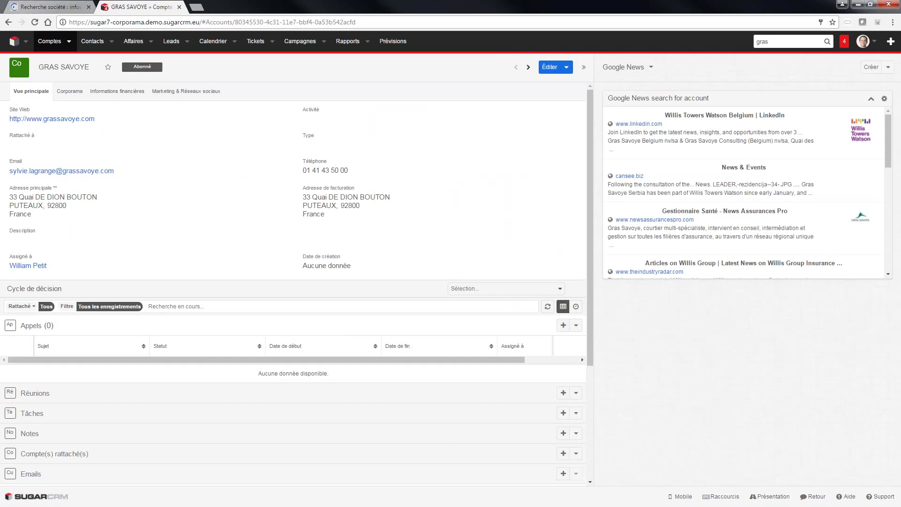
Switch the side dashboard to Mon tableau de bord and display the account's Corporama tab
left_click(651, 68)
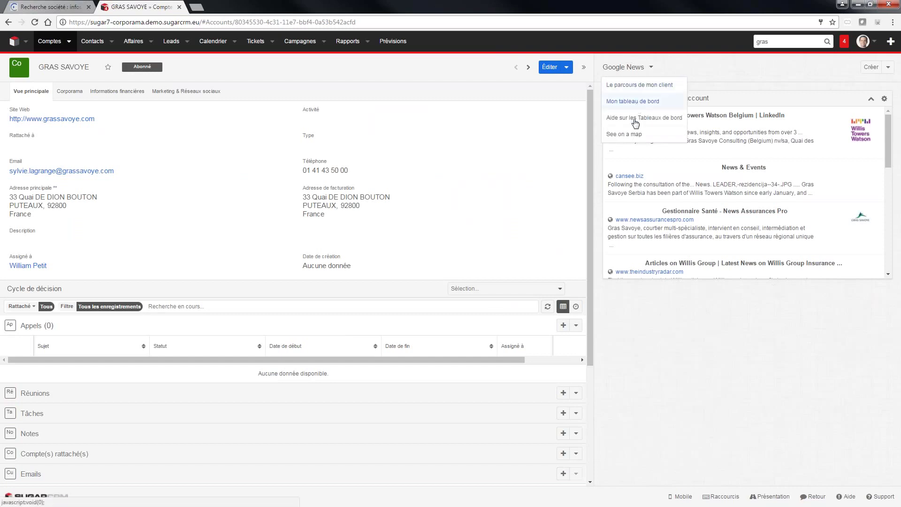
left_click(633, 102)
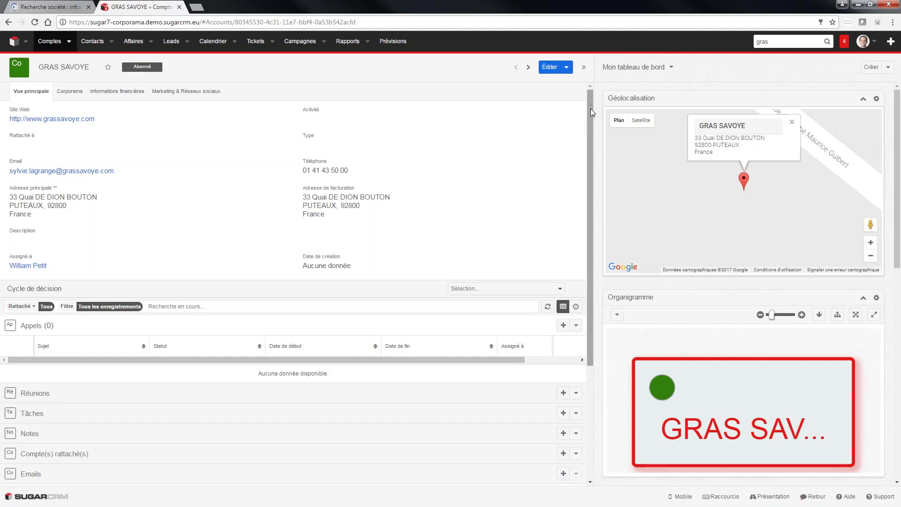
left_click_drag(591, 109, 543, 102)
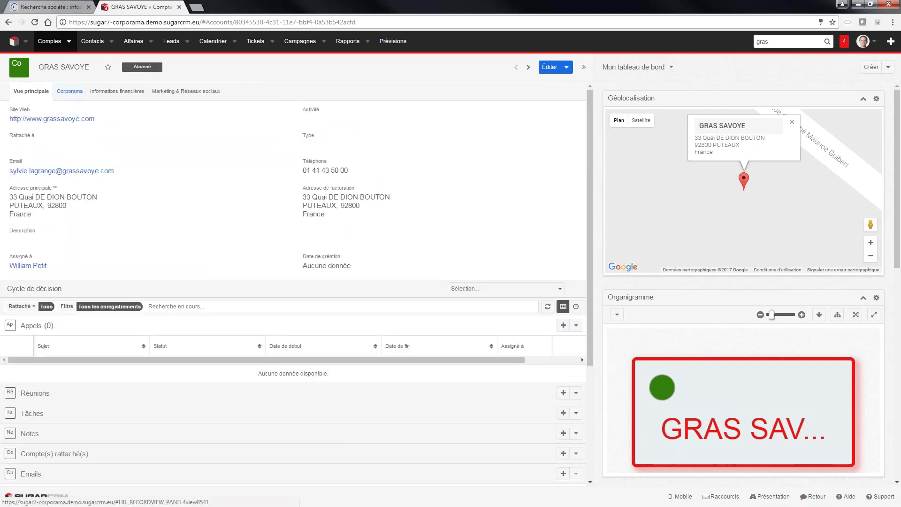
left_click(69, 91)
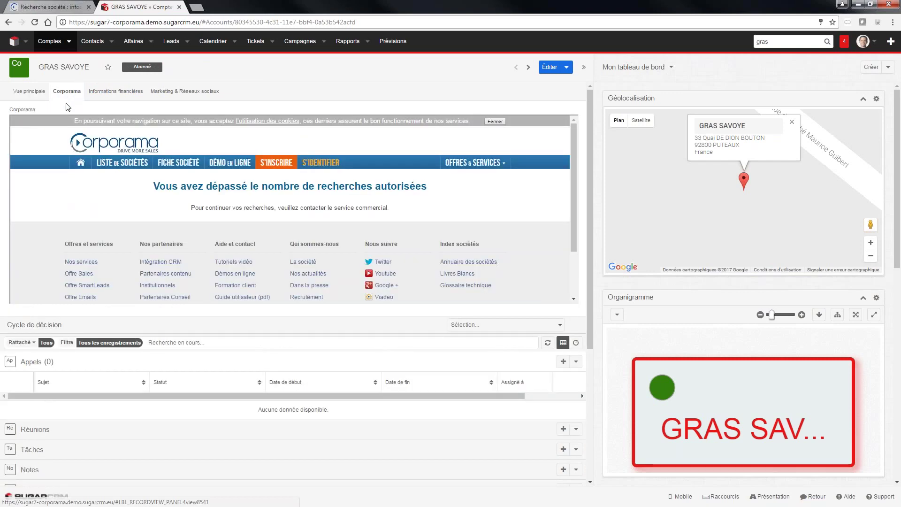
Log in to Corporama in its browser tab, then reload the SugarCRM account page with F5
left_click(48, 9)
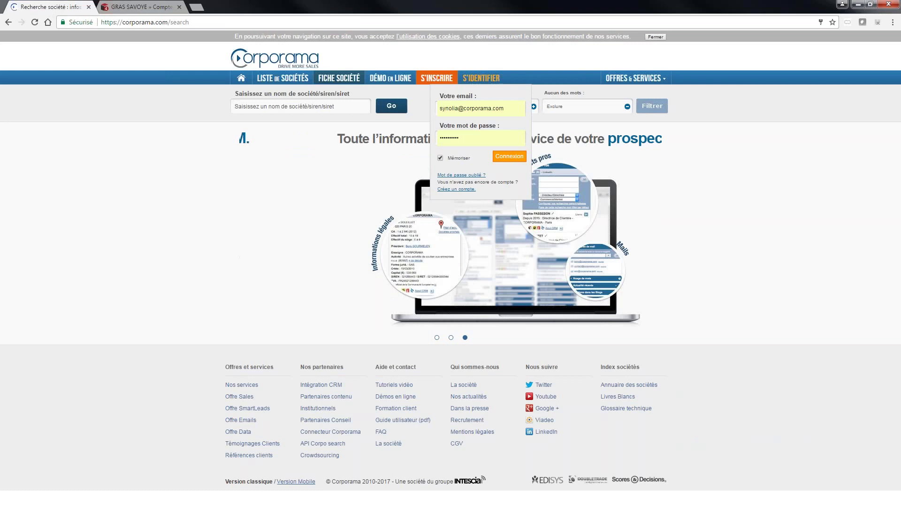
key("Return")
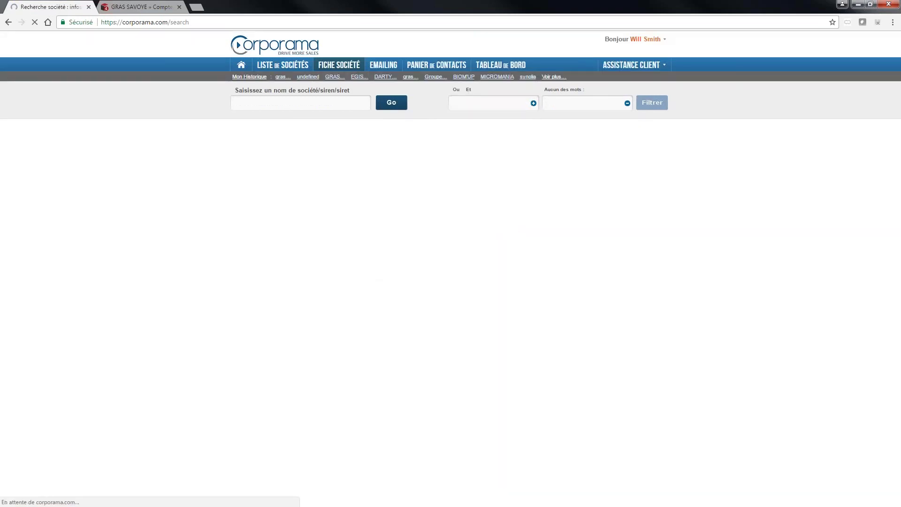
key("ctrl+Tab")
key("F5")
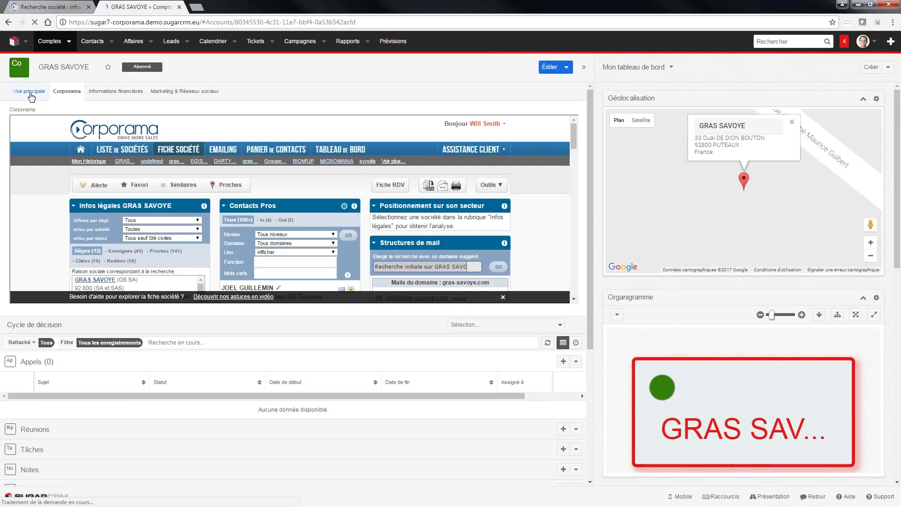
left_click(30, 93)
left_click(78, 93)
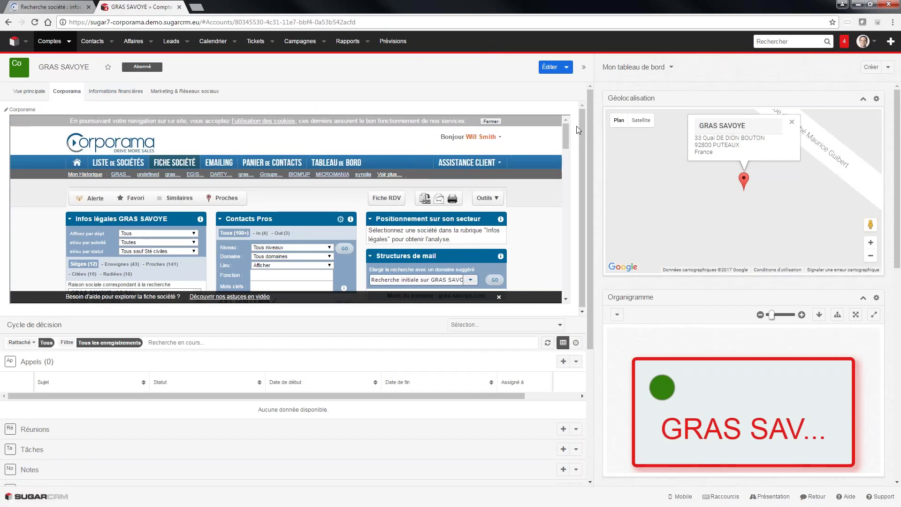
left_click(550, 67)
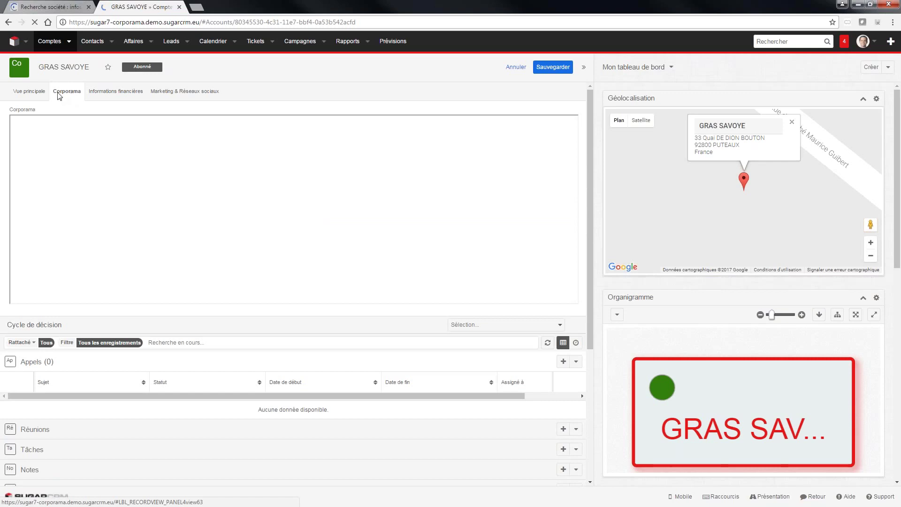
left_click(33, 92)
left_click(516, 66)
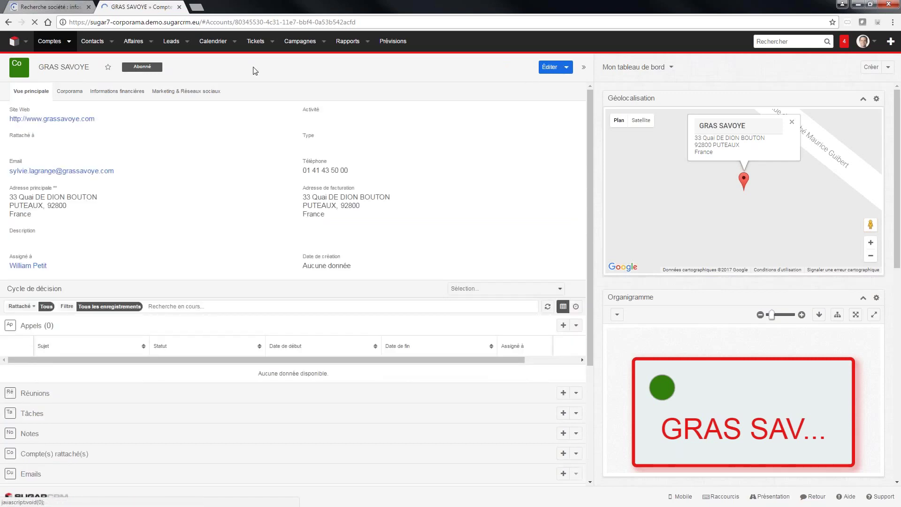
left_click(70, 91)
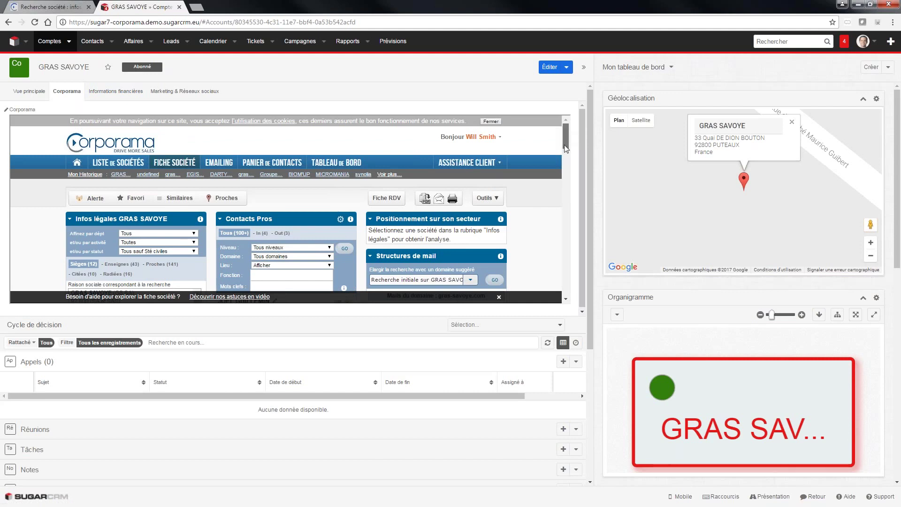
scroll(564, 145, "down", 1)
scroll(566, 155, "down", 5)
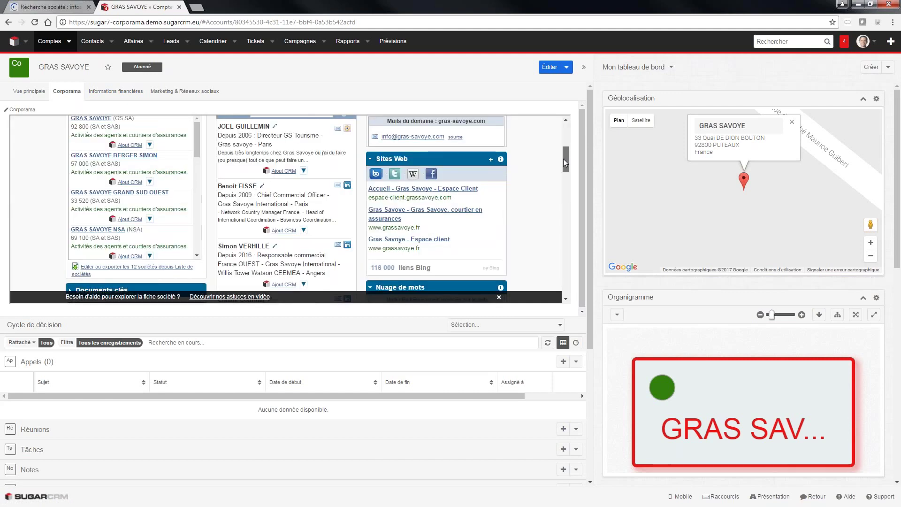
scroll(561, 170, "down", 3)
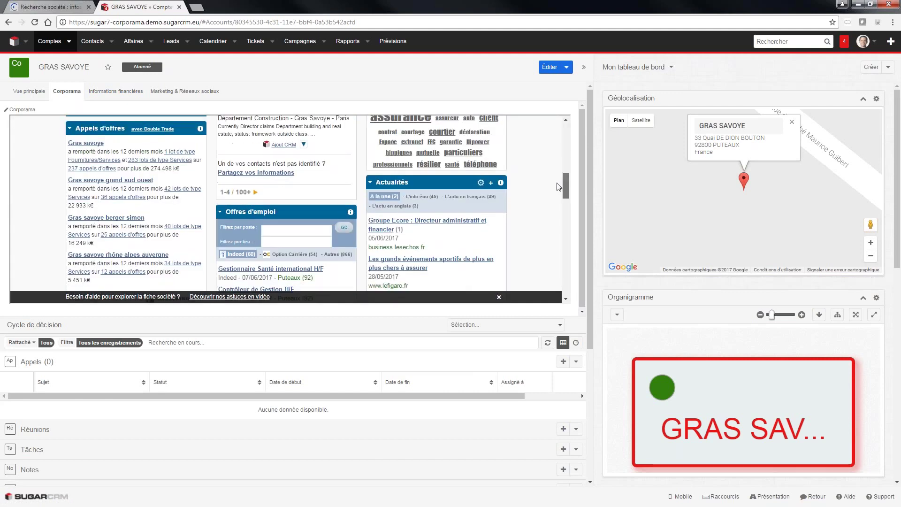
scroll(559, 187, "down", 5)
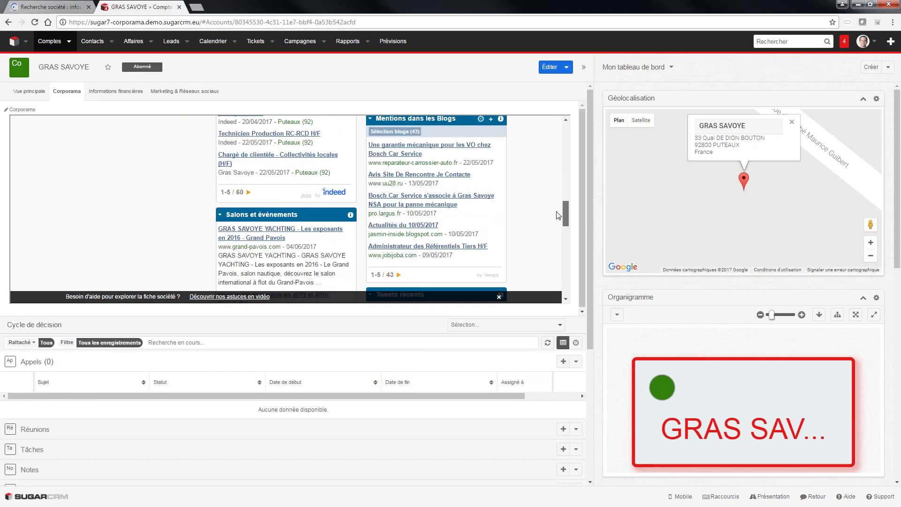
scroll(557, 228, "down", 8)
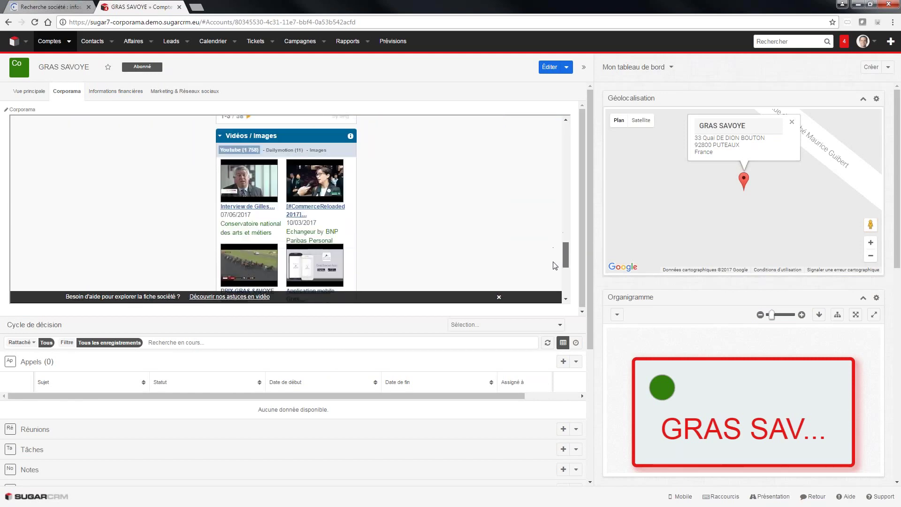
scroll(555, 220, "up", 4)
scroll(555, 220, "up", 10)
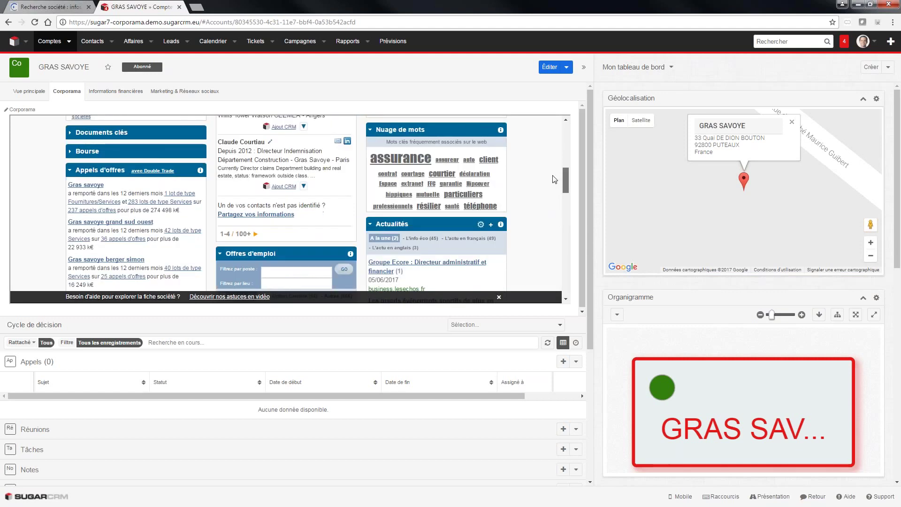
scroll(555, 179, "up", 6)
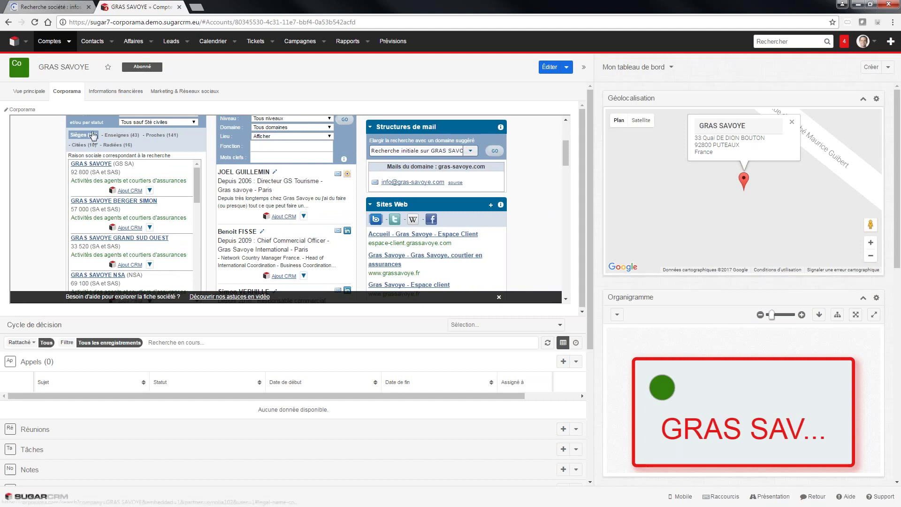
Check GRAS SAVOYE's financial information, then return to its main details with the Puteaux contact and lead
left_click(108, 92)
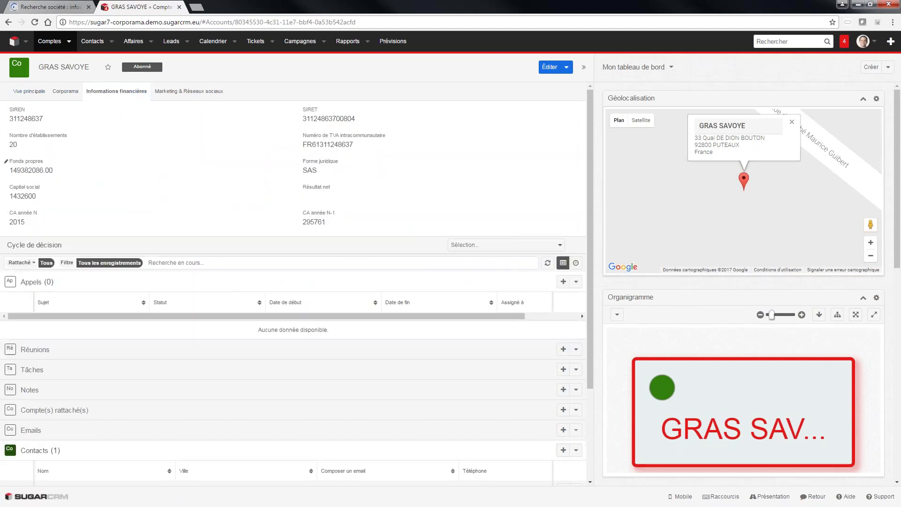
left_click(26, 93)
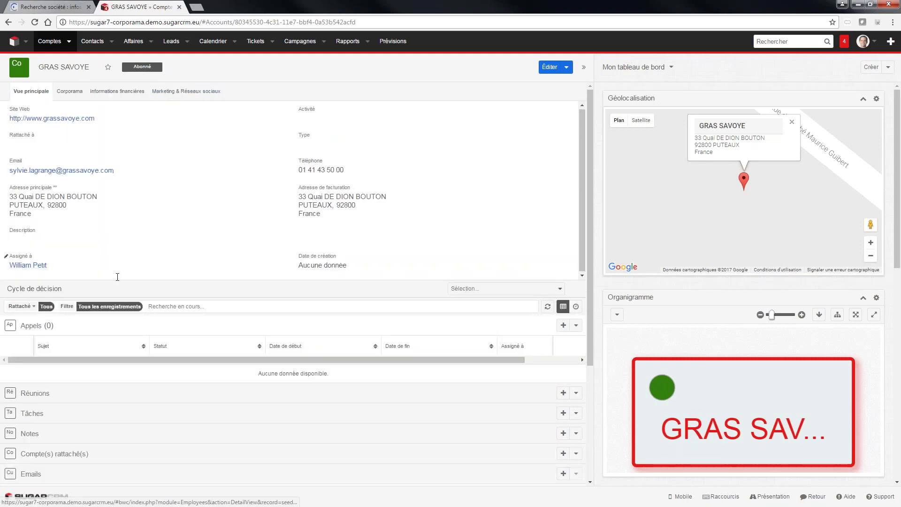
scroll(385, 398, "down", 1)
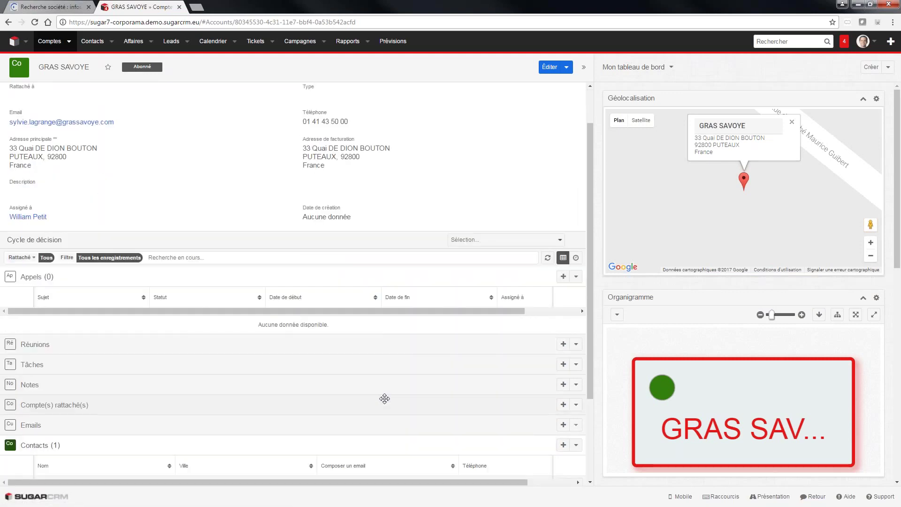
scroll(385, 399, "down", 2)
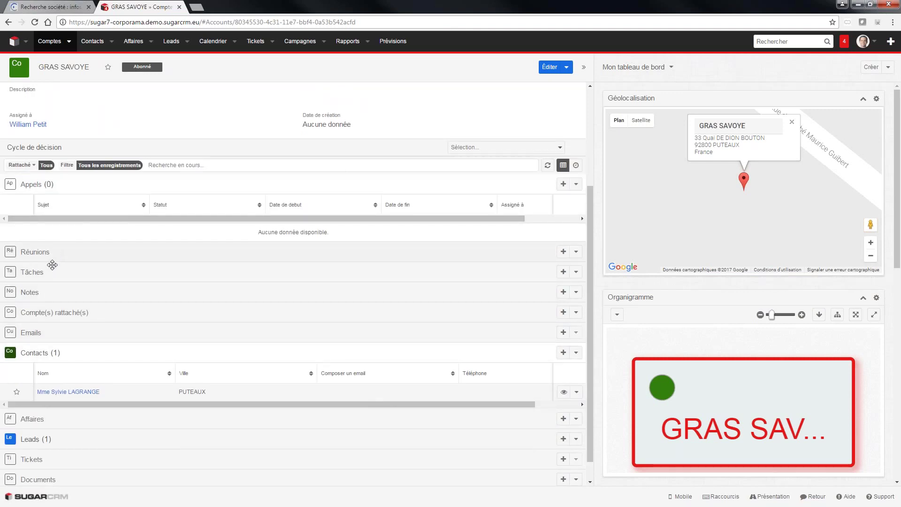
scroll(52, 264, "down", 1)
Link the existing account Equerre Technologie to GRAS SAVOYE as a member account
left_click(576, 289)
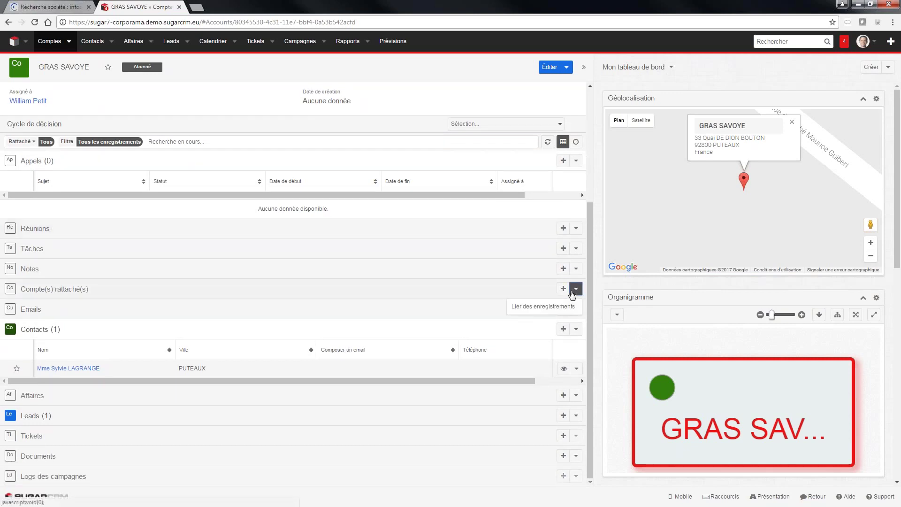
left_click(542, 306)
left_click(84, 203)
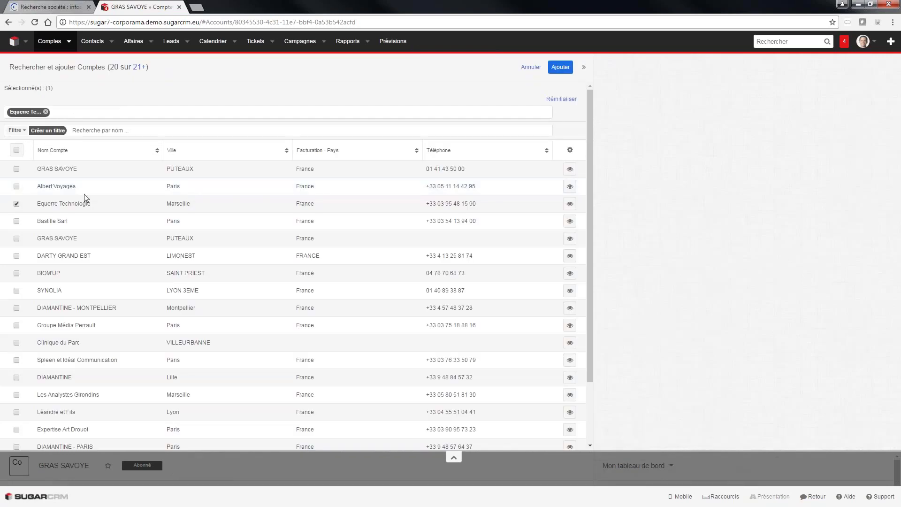
left_click(559, 69)
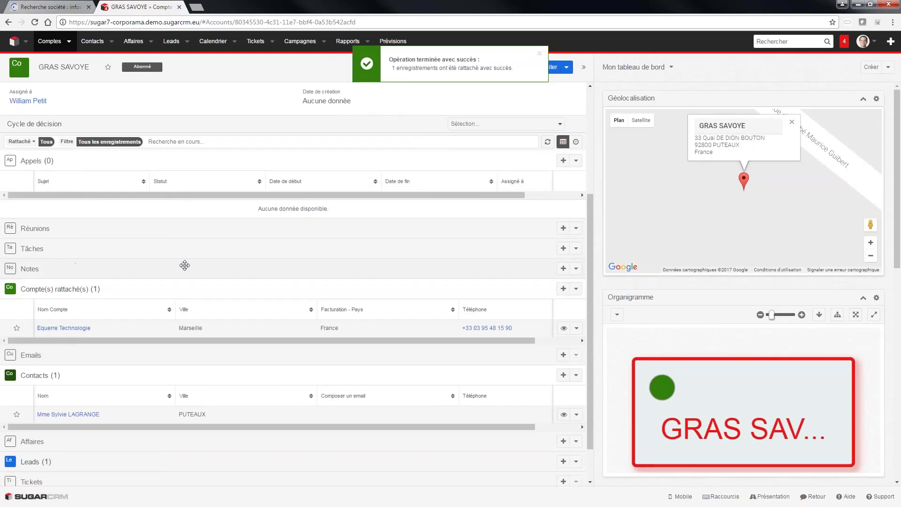
left_click(876, 298)
Refresh the org chart so Equerre Technologie appears under GRAS SAVOYE
left_click(854, 331)
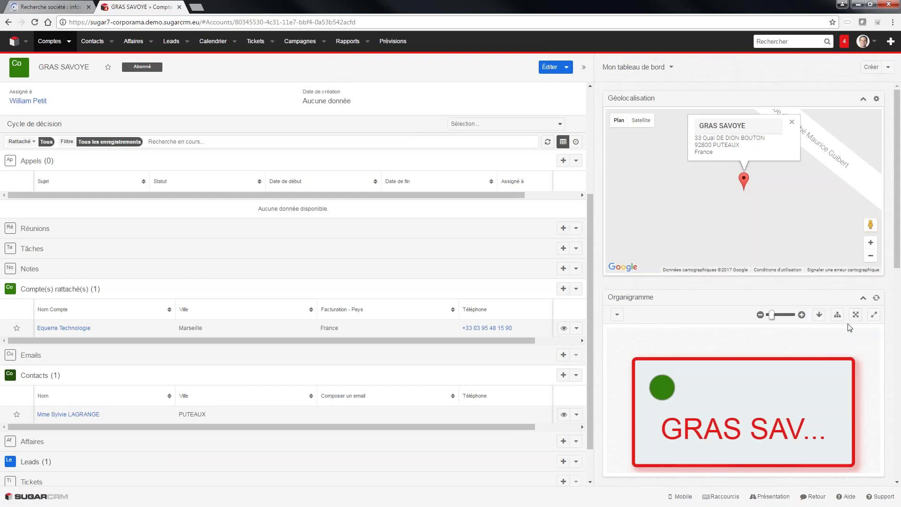
left_click_drag(898, 242, 899, 244)
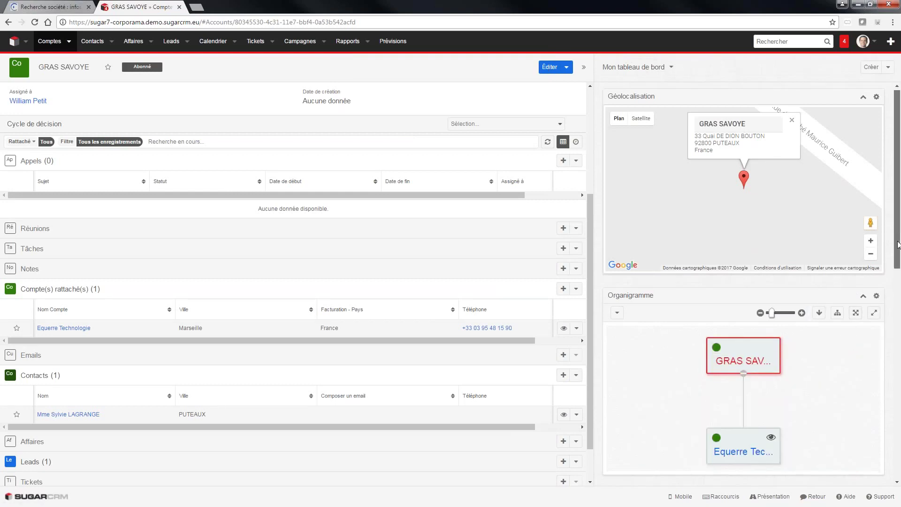
scroll(899, 244, "down", 3)
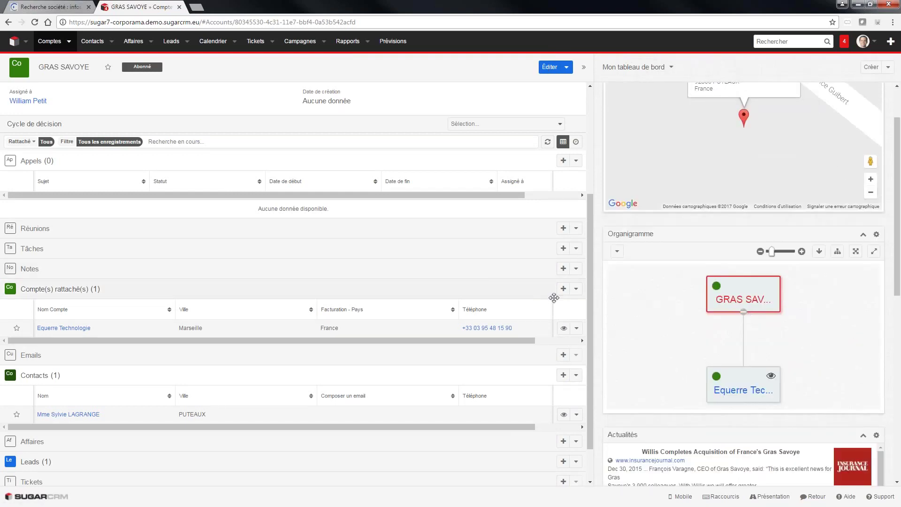
Link SYNOLIA as a second member account and refresh the org chart to include it
left_click(576, 289)
left_click(545, 301)
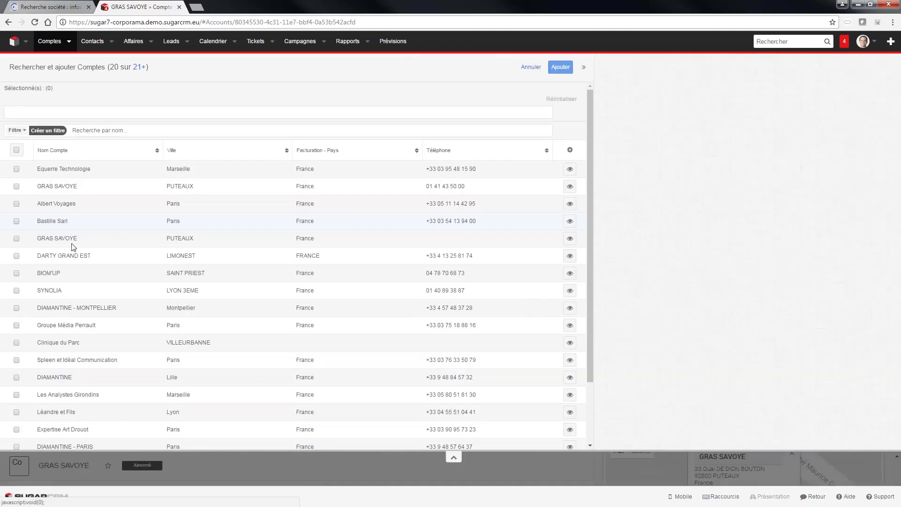
left_click(18, 291)
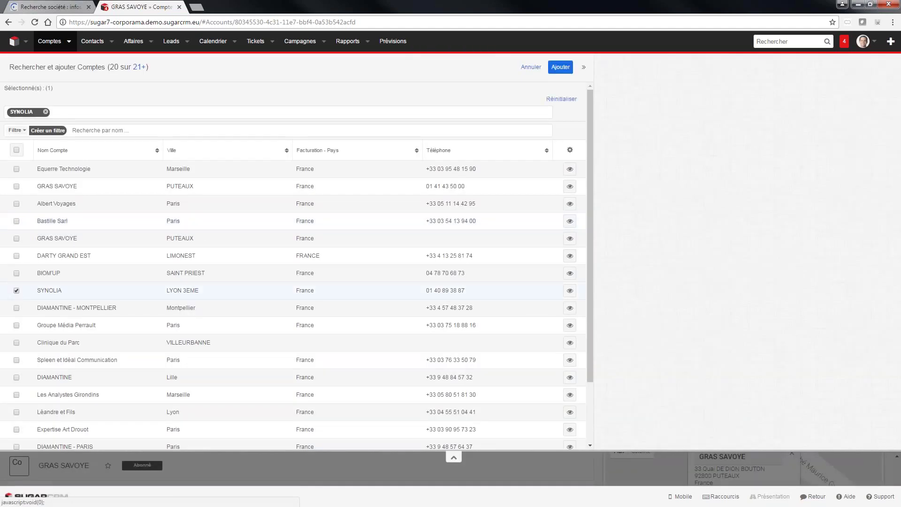
left_click(561, 69)
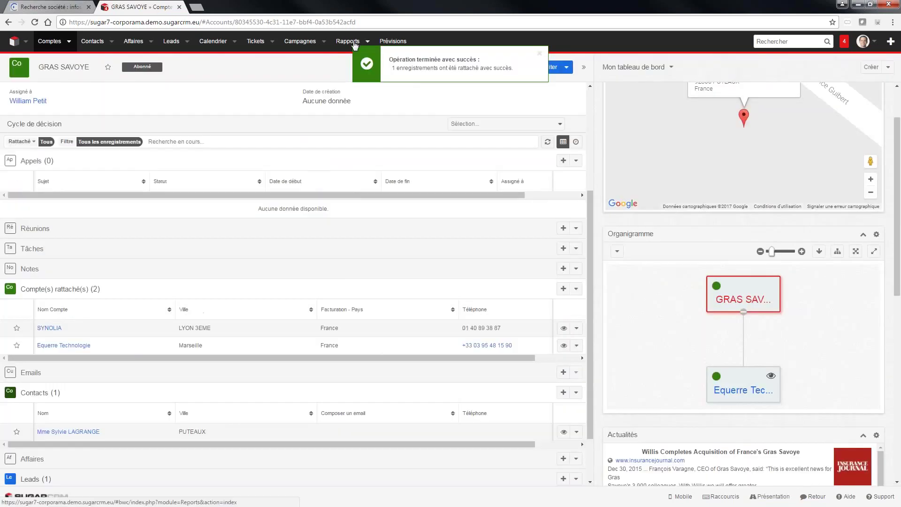
left_click(876, 234)
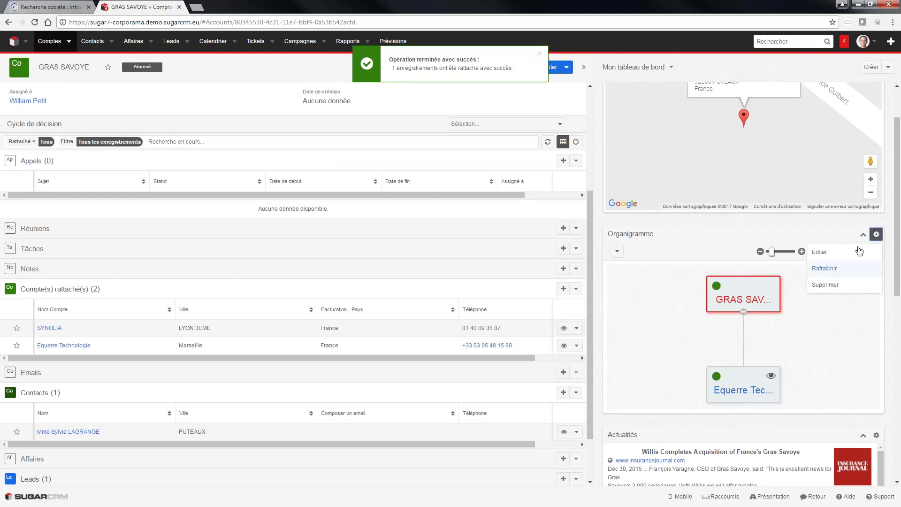
left_click(834, 271)
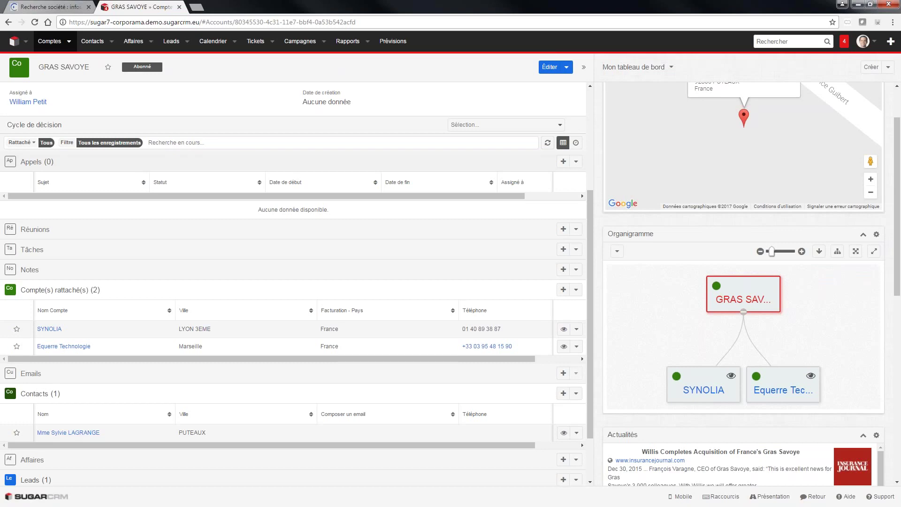
scroll(29, 194, "up", 2)
scroll(192, 214, "down", 1)
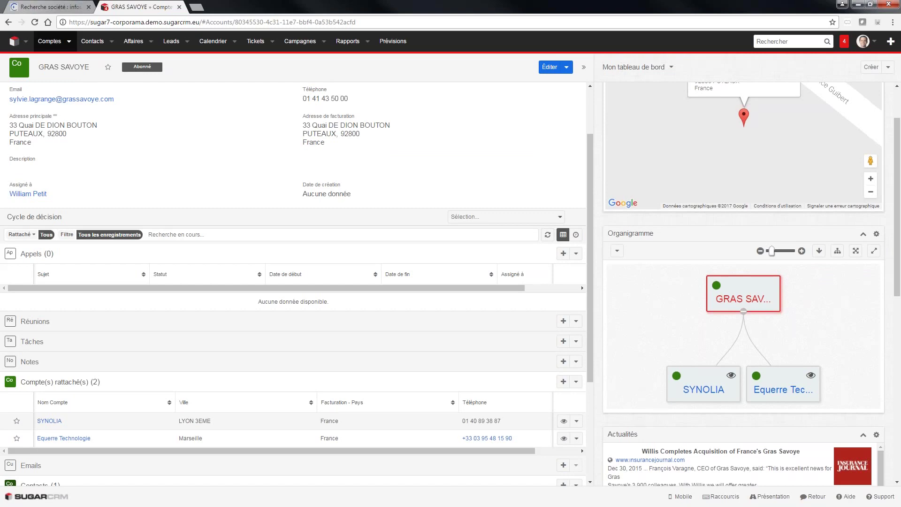
scroll(613, 371, "down", 1)
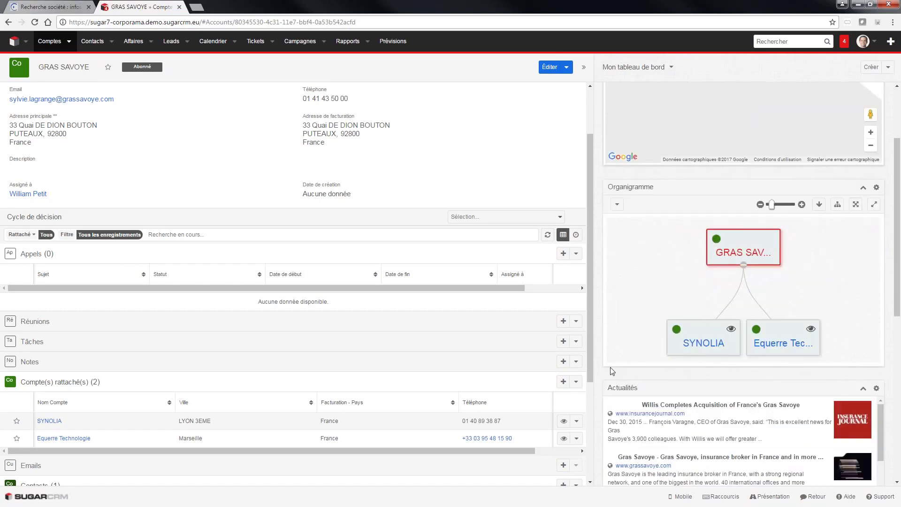
scroll(613, 371, "down", 1)
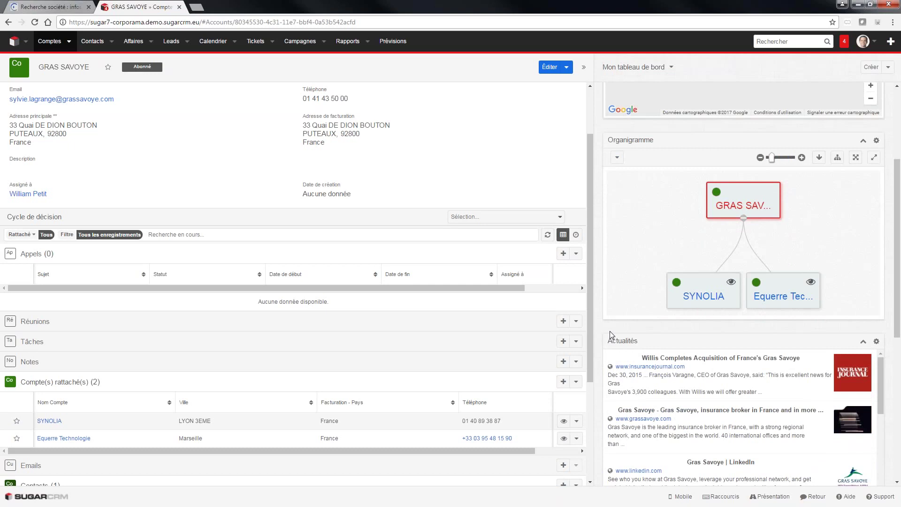
scroll(610, 331, "down", 2)
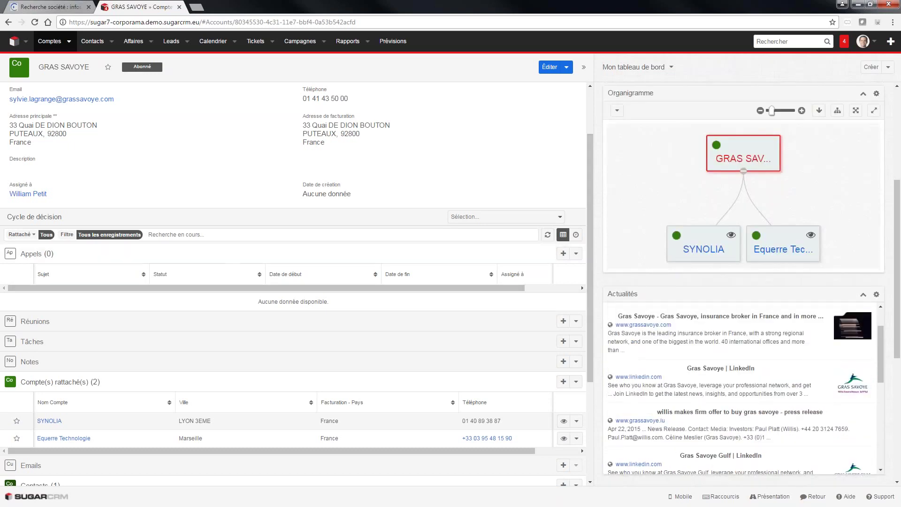
scroll(293, 281, "down", 1)
scroll(234, 277, "down", 4)
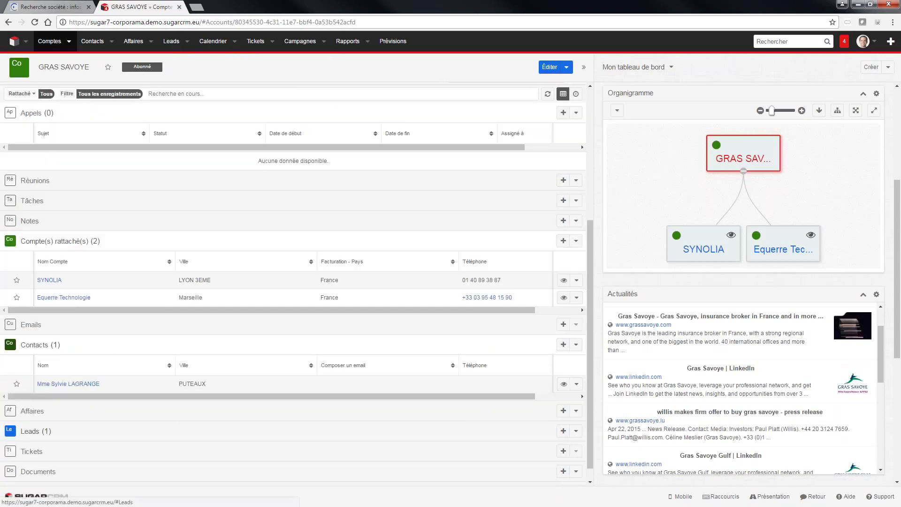
scroll(294, 281, "down", 1)
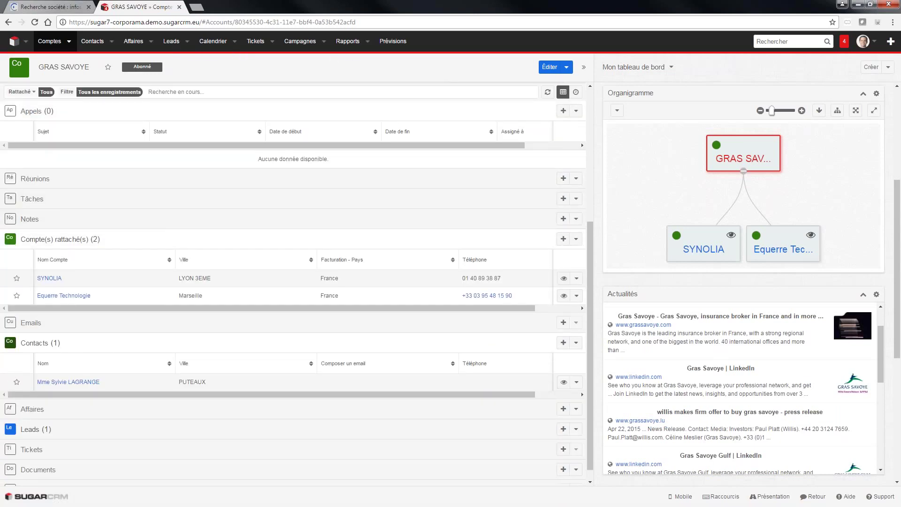
scroll(52, 310, "down", 1)
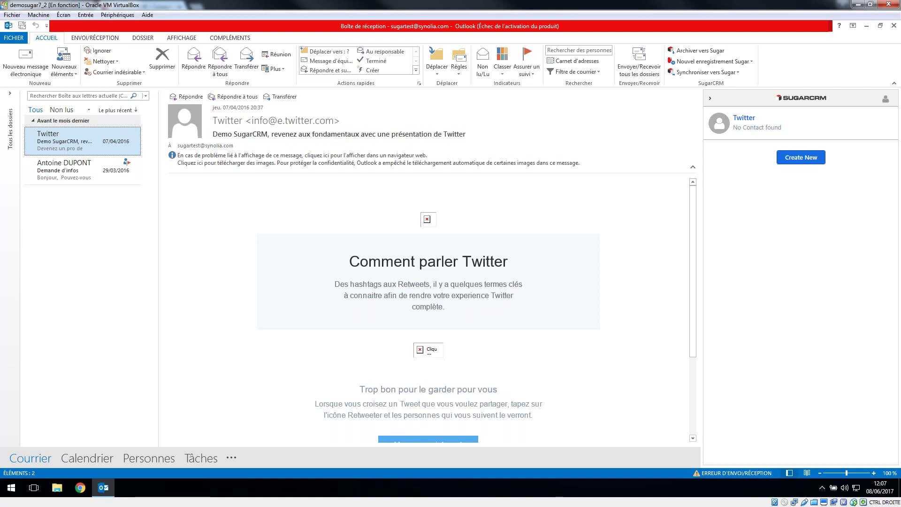
Open the Demande d'infos email and review the sender's DIAMANTINE contact, meetings, opportunities, tasks and calls
left_click(711, 99)
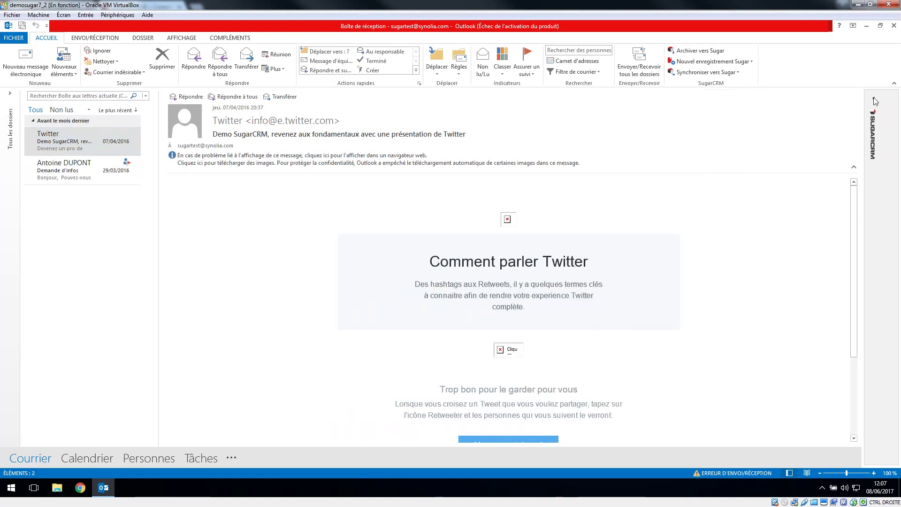
left_click(876, 101)
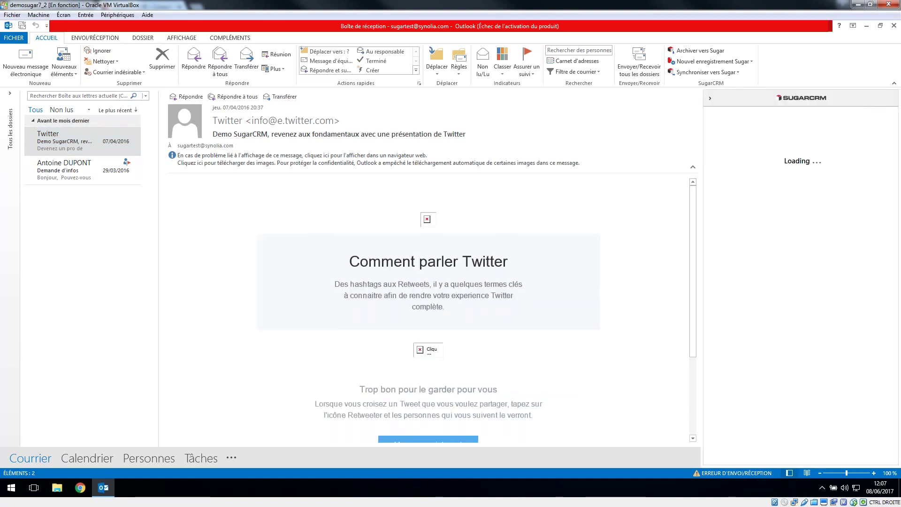
left_click(73, 177)
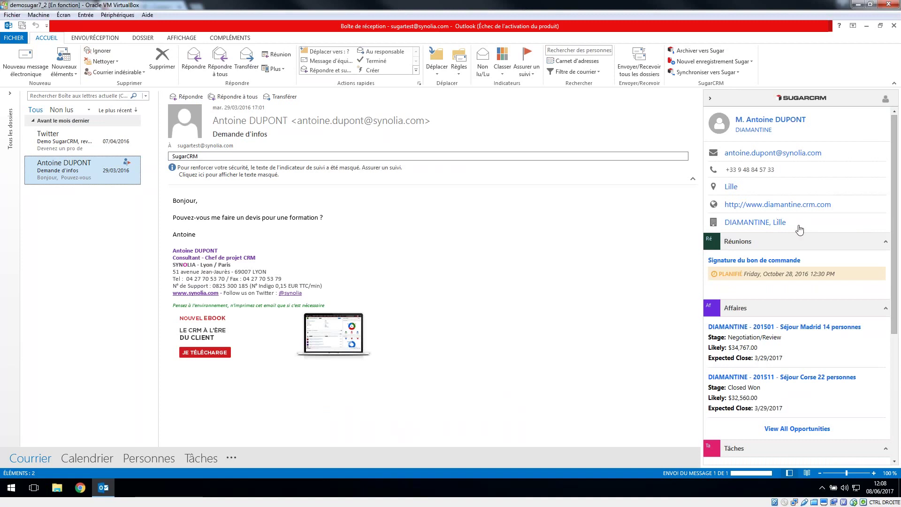
left_click_drag(896, 154, 876, 190)
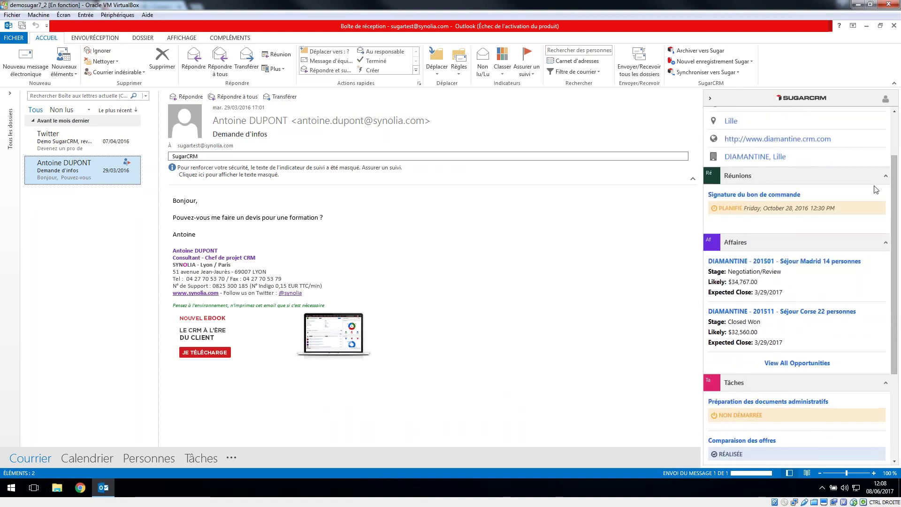
left_click_drag(897, 290, 886, 344)
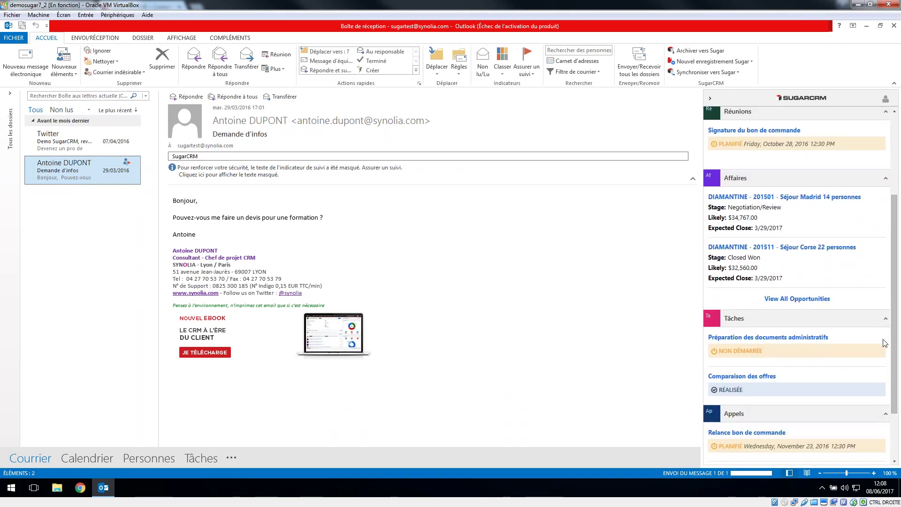
scroll(885, 343, "down", 2)
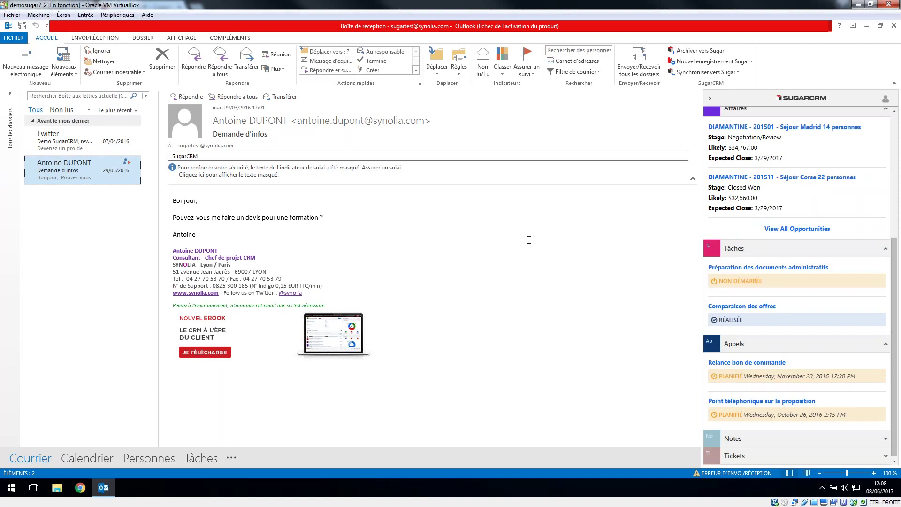
Archive the Demande d'infos email against the sender's contact, then return to SugarCRM's GRAS SAVOYE account
left_click(697, 53)
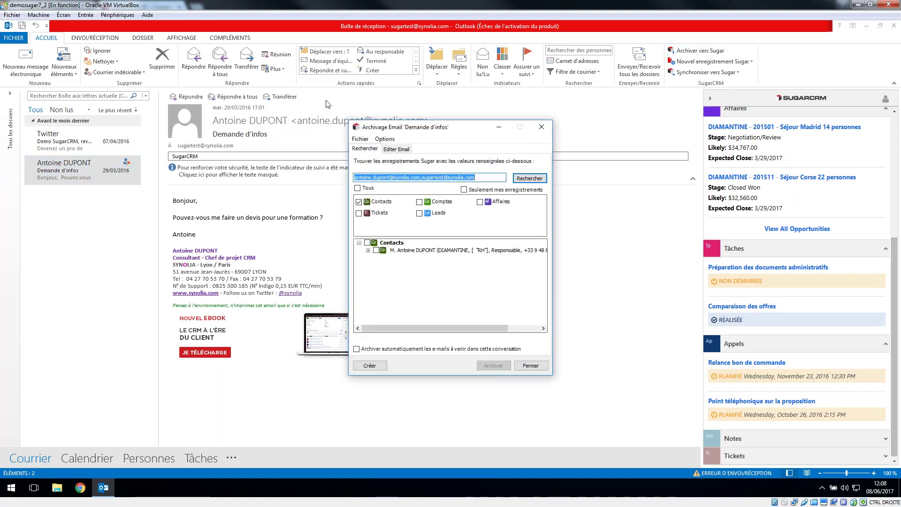
left_click(377, 251)
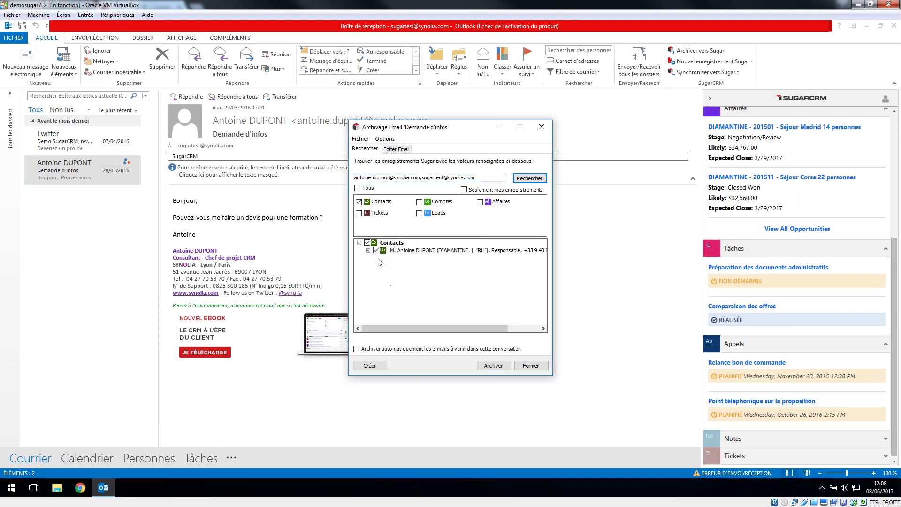
left_click(368, 251)
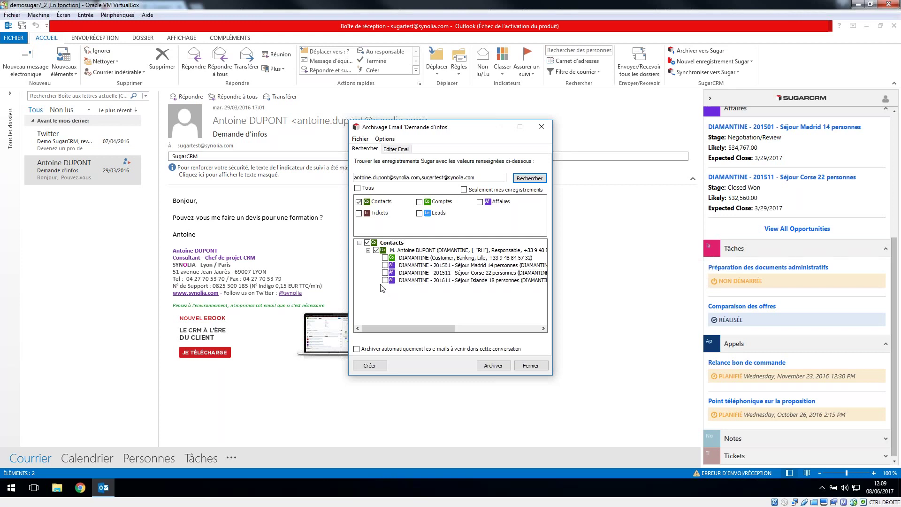
left_click(403, 251)
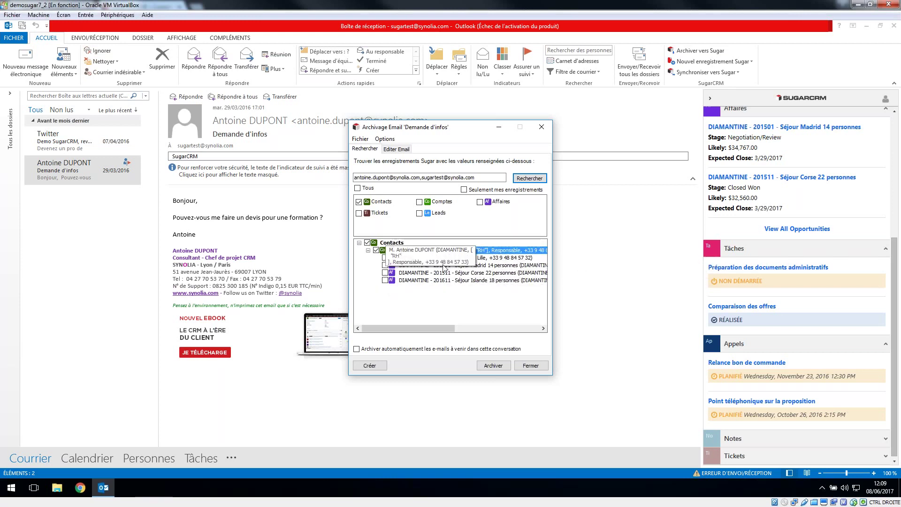
left_click(494, 362)
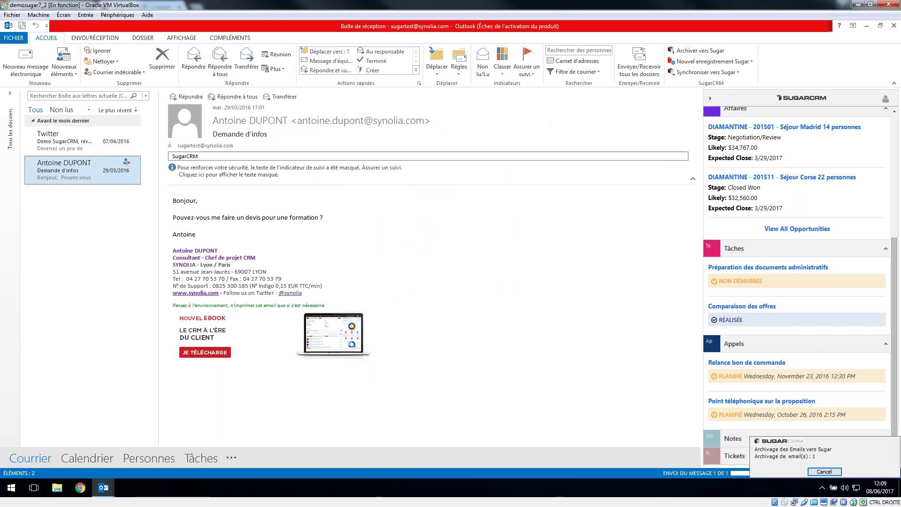
left_click(172, 157)
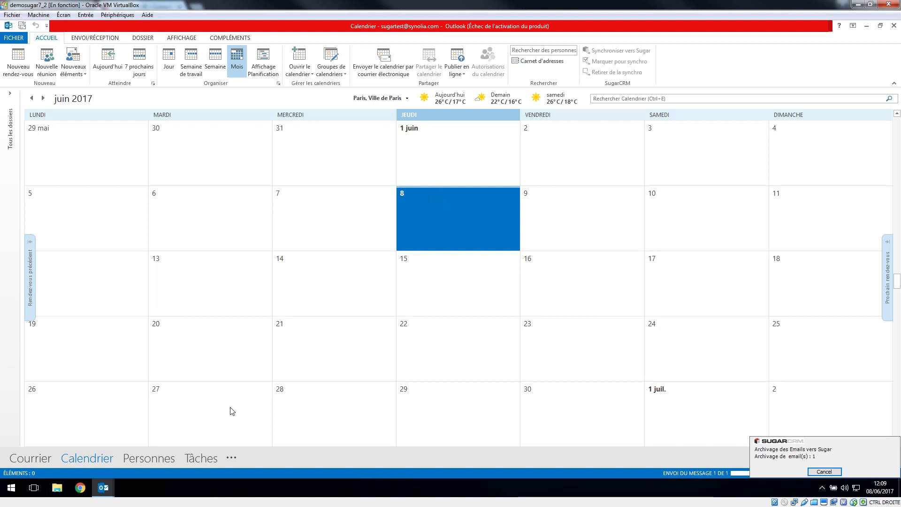
left_click(857, 6)
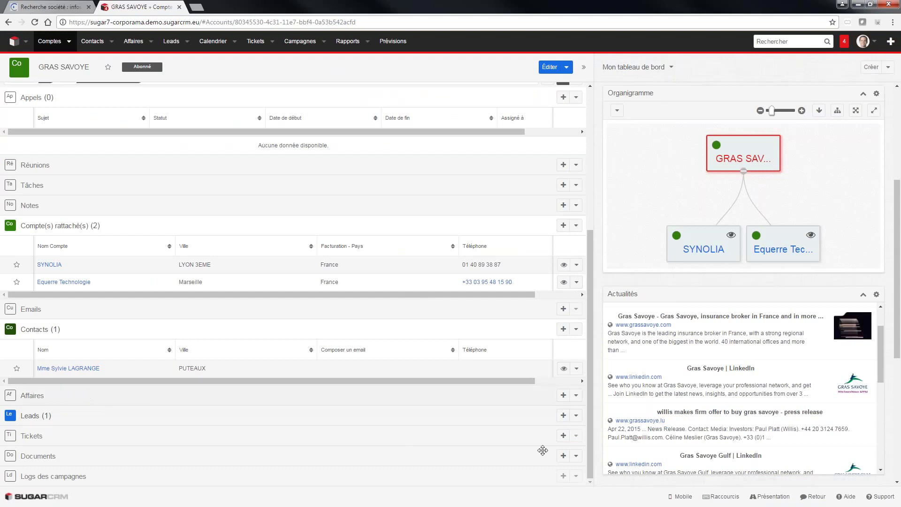
left_click(550, 388)
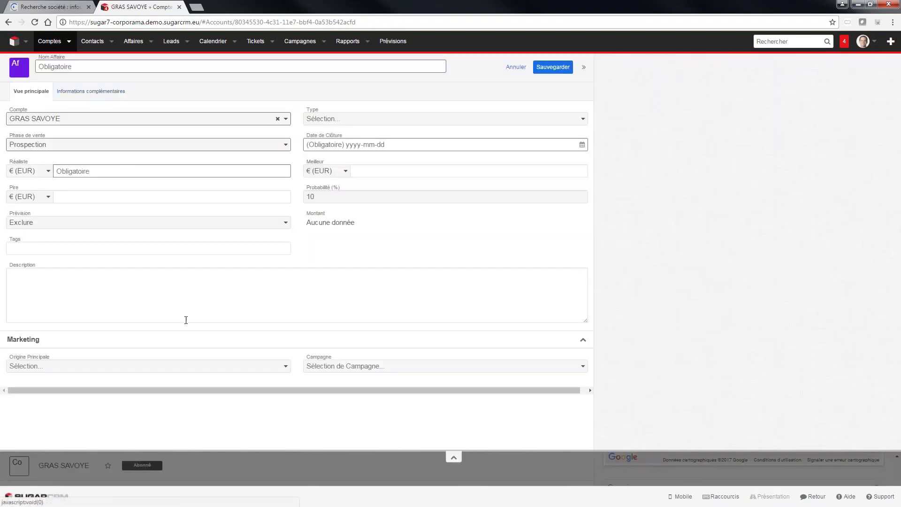
left_click(516, 67)
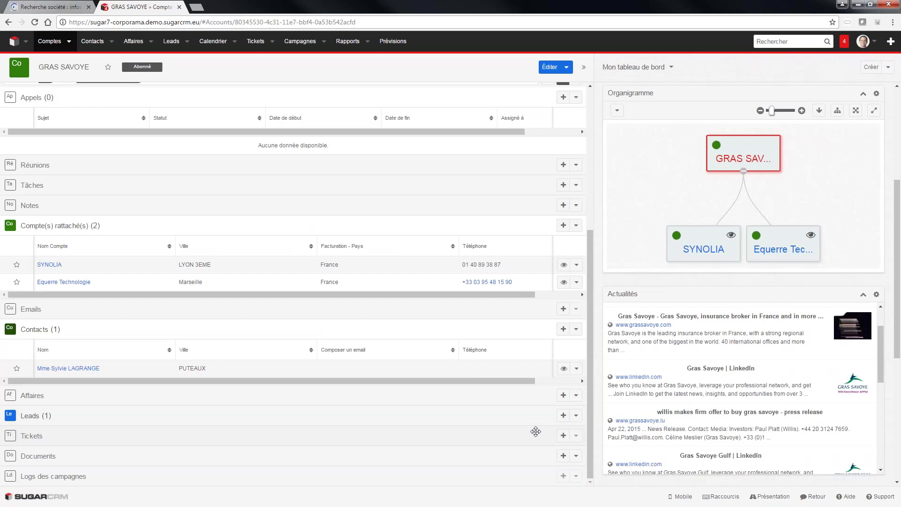
Create the ticket 'Problème bug' with type Assistance technique on the GRAS SAVOYE account
left_click(562, 436)
type("P¨")
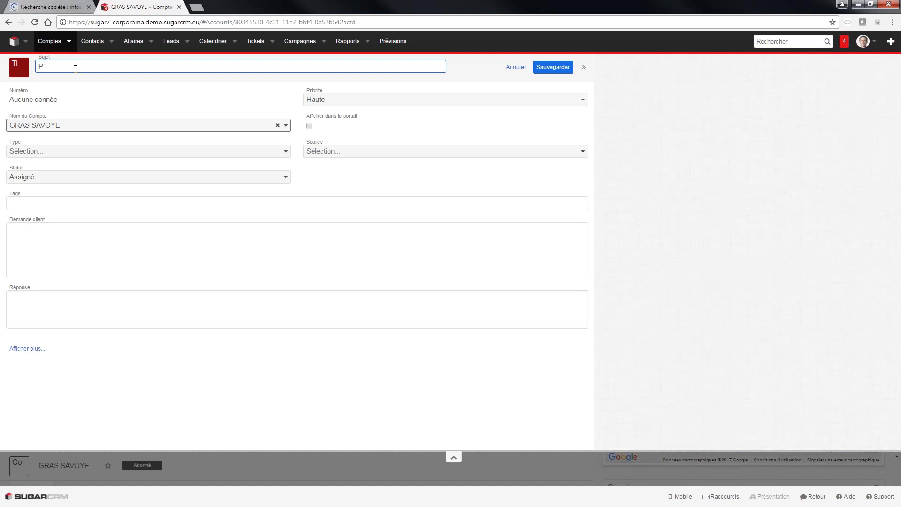
type("roblème bug")
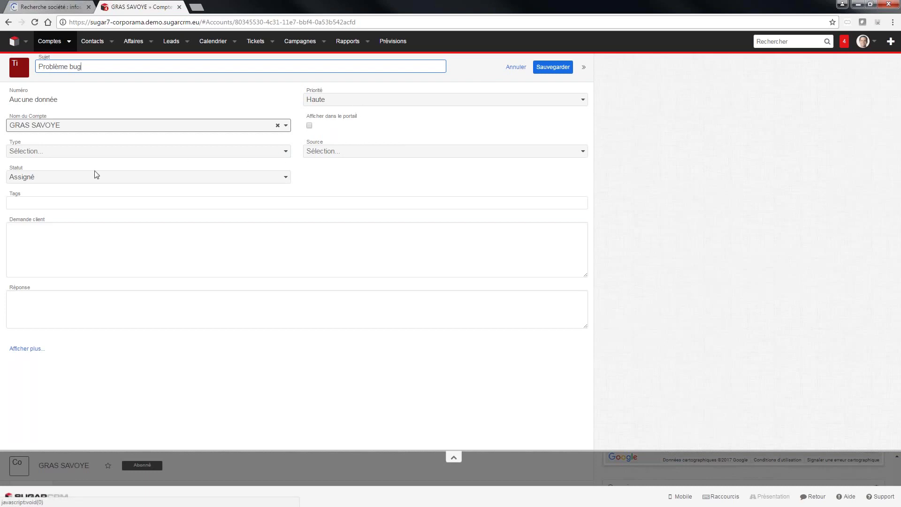
left_click(42, 151)
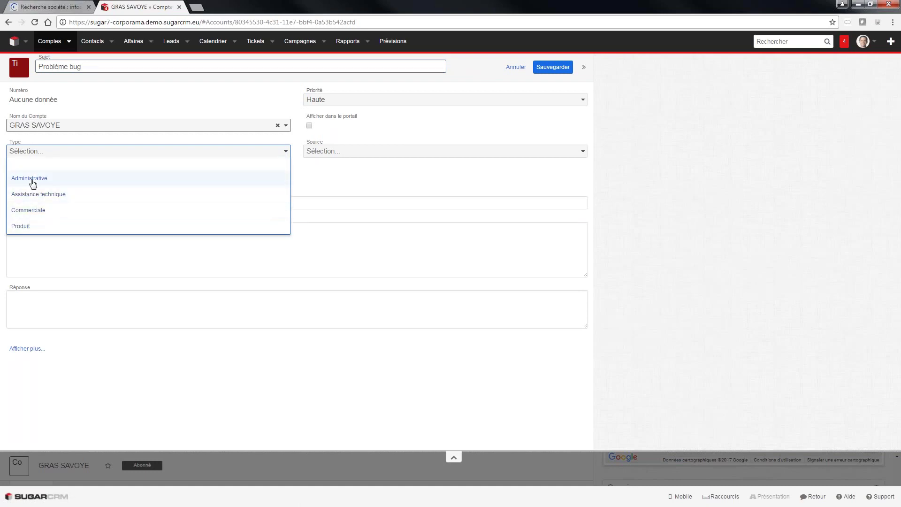
left_click(41, 194)
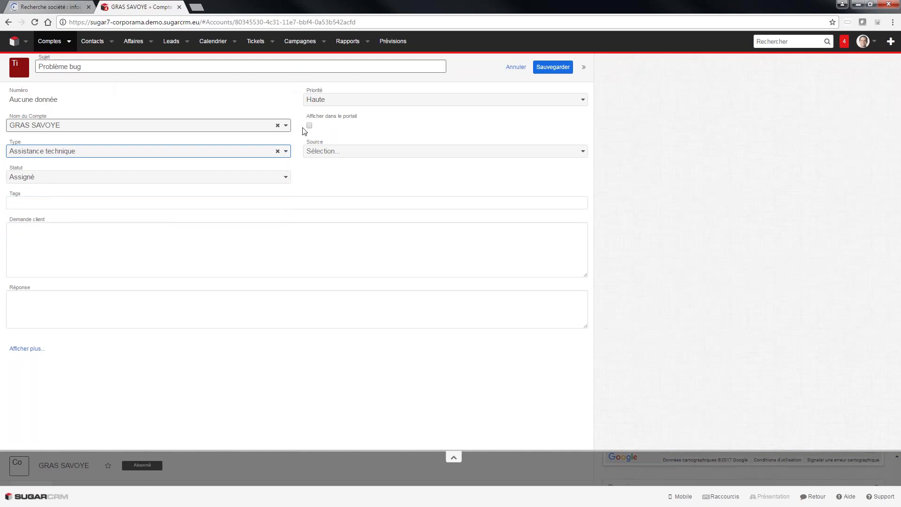
left_click_drag(357, 117, 305, 117)
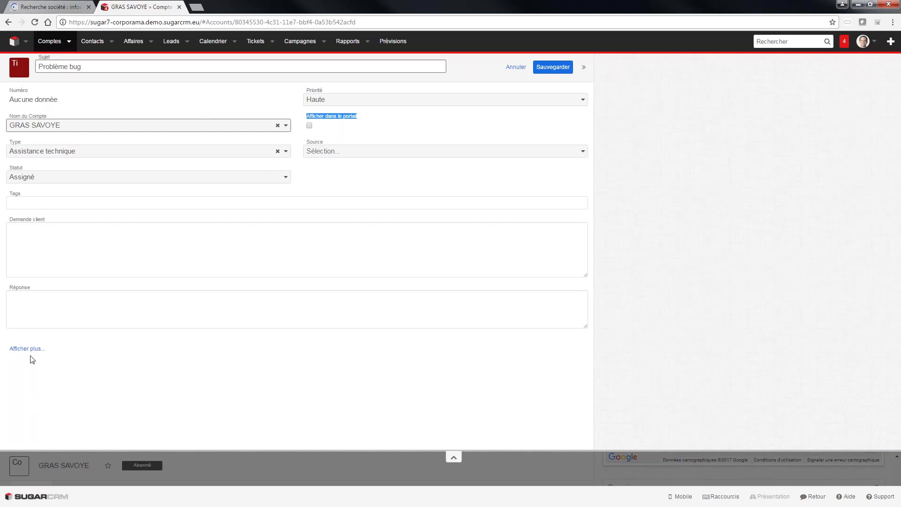
left_click(552, 68)
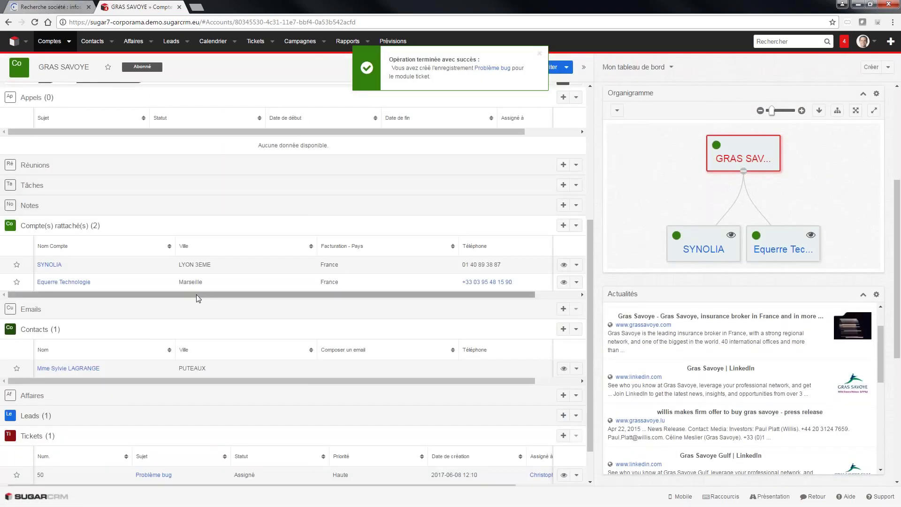
Expand GRAS SAVOYE's Documents subpanel, confirming it is empty alongside ticket 50 'Problème bug'
scroll(198, 301, "down", 1)
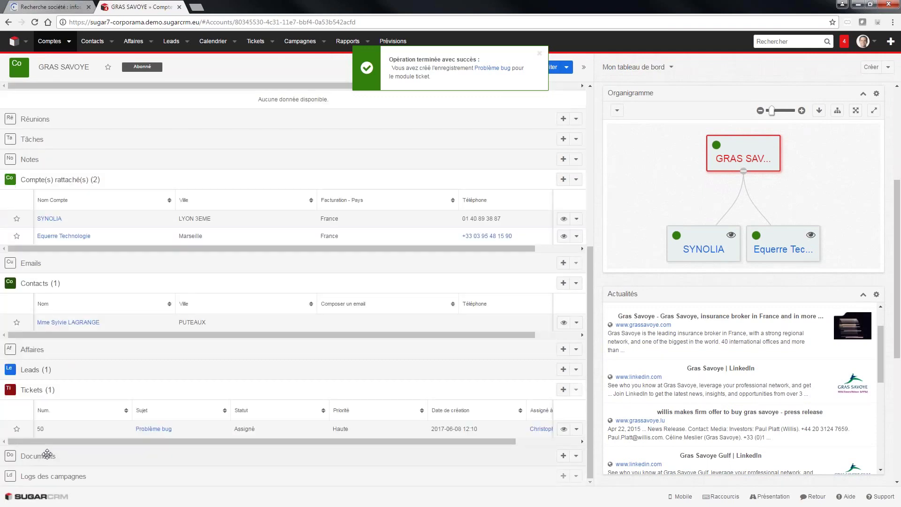
left_click(74, 457)
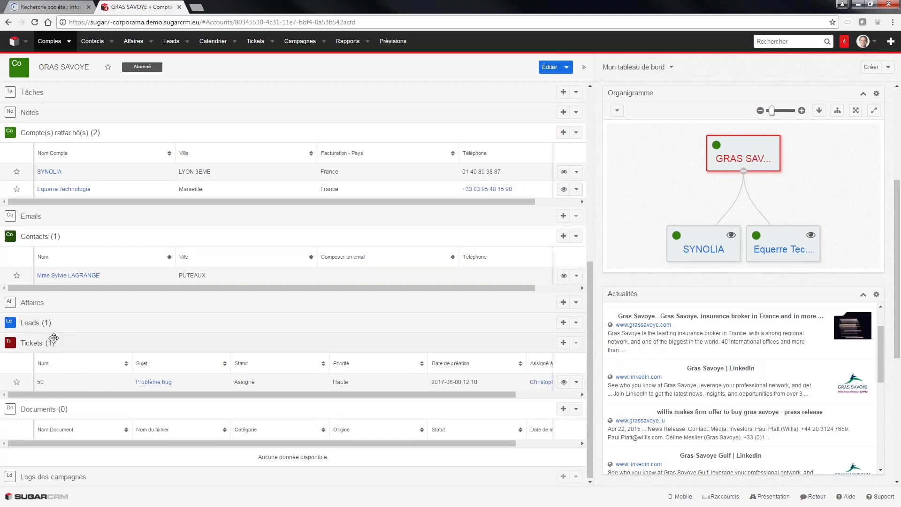
scroll(54, 338, "up", 1)
scroll(47, 375, "down", 1)
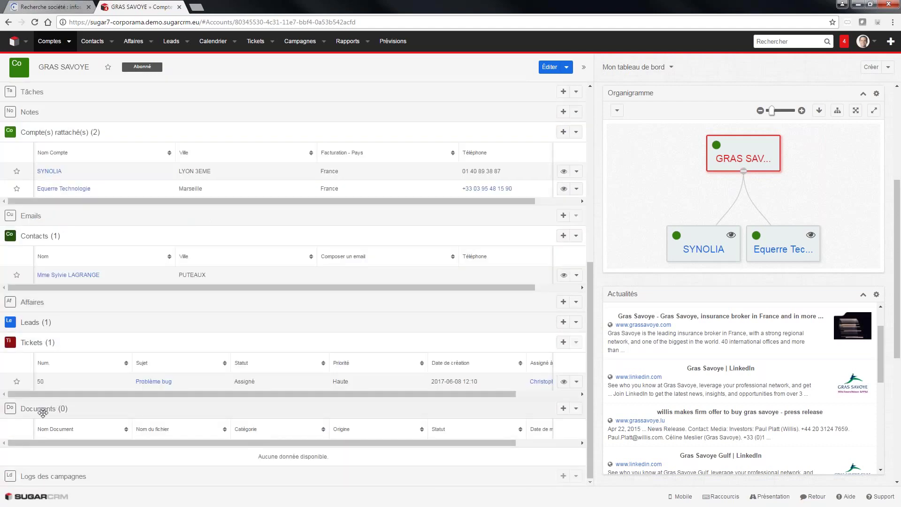
scroll(82, 158, "up", 1)
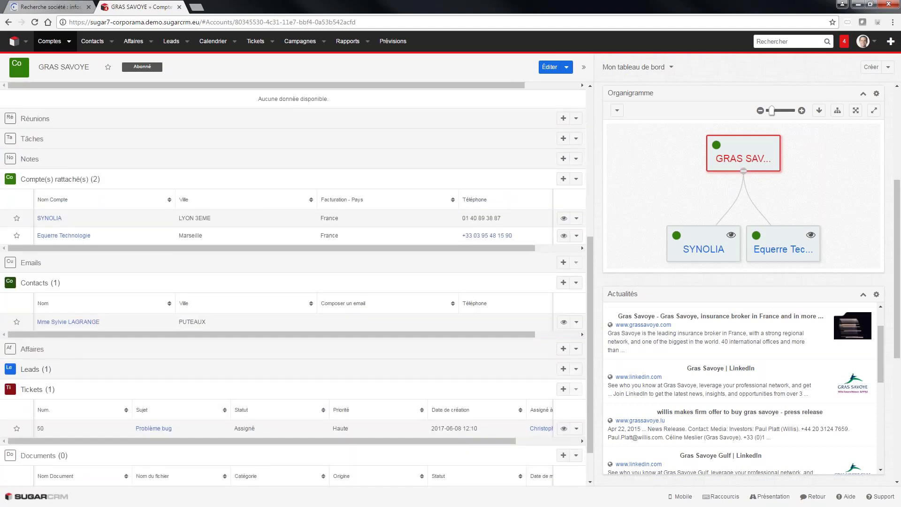
Add and save a note with subject 'Organigramme' on the GRAS SAVOYE account
left_click(563, 159)
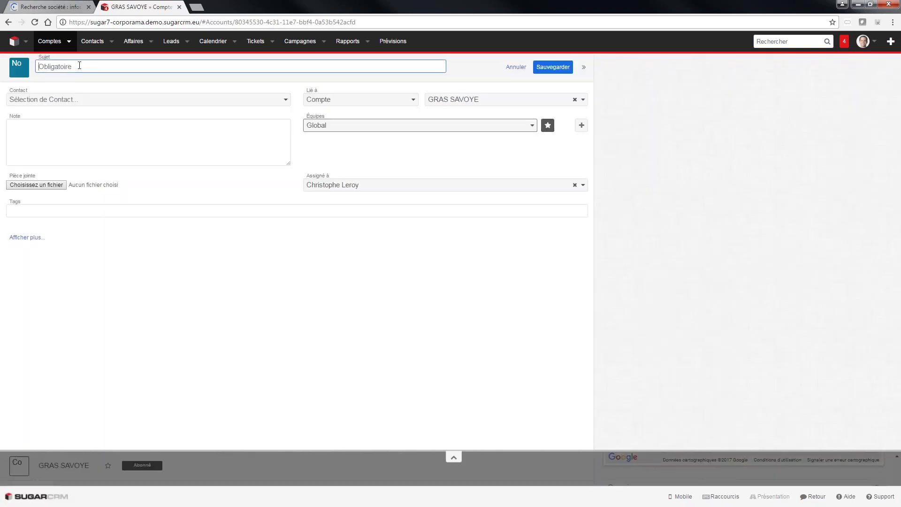
left_click(80, 66)
type("Organigramme")
left_click(35, 185)
left_click(553, 67)
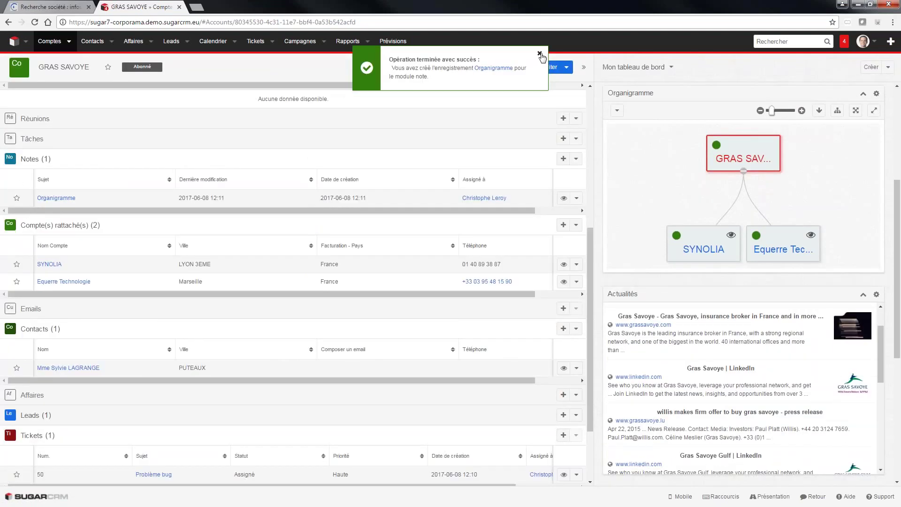
left_click(540, 54)
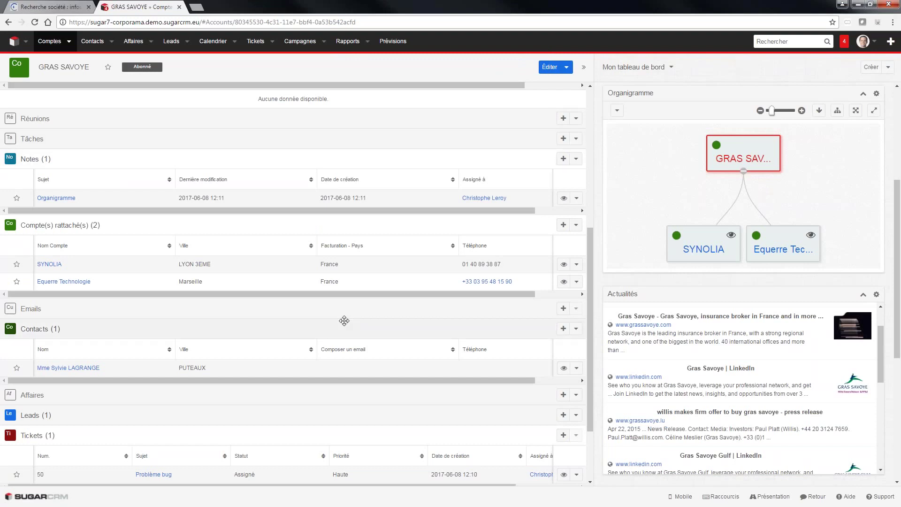
scroll(341, 309, "down", 1)
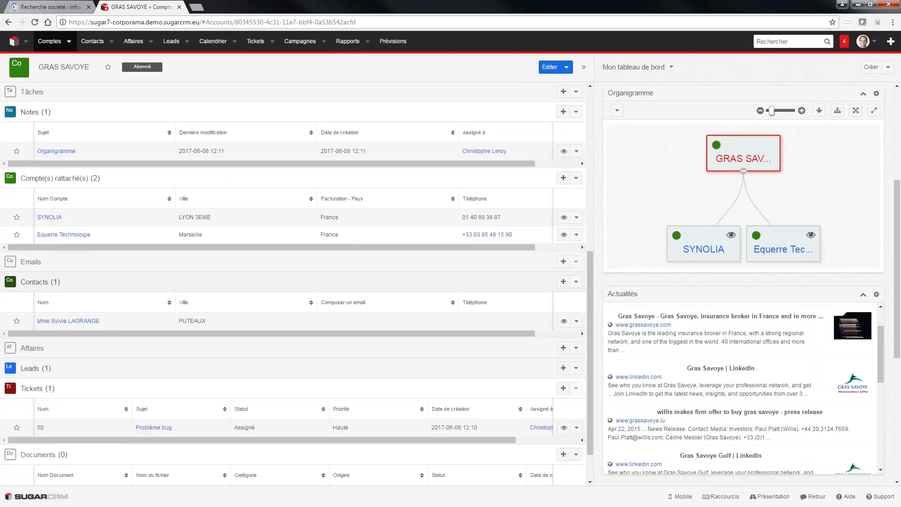
scroll(322, 296, "down", 1)
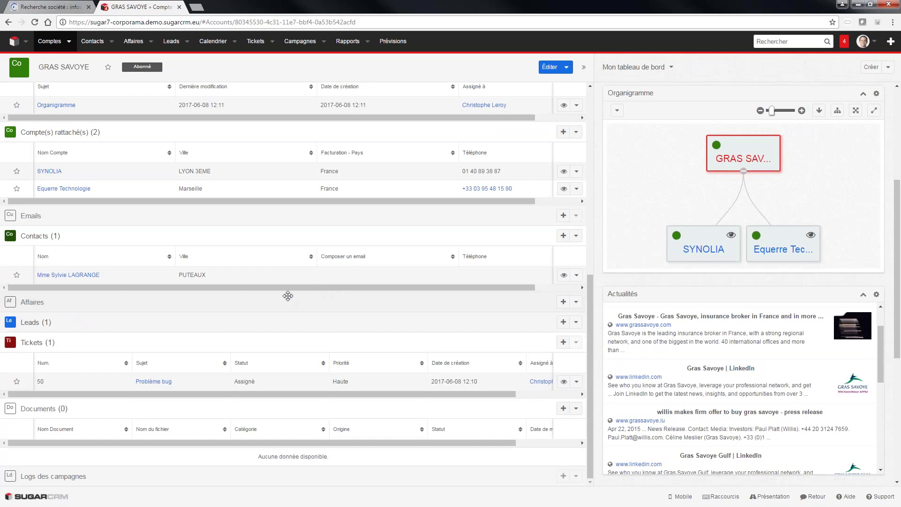
scroll(287, 296, "up", 1)
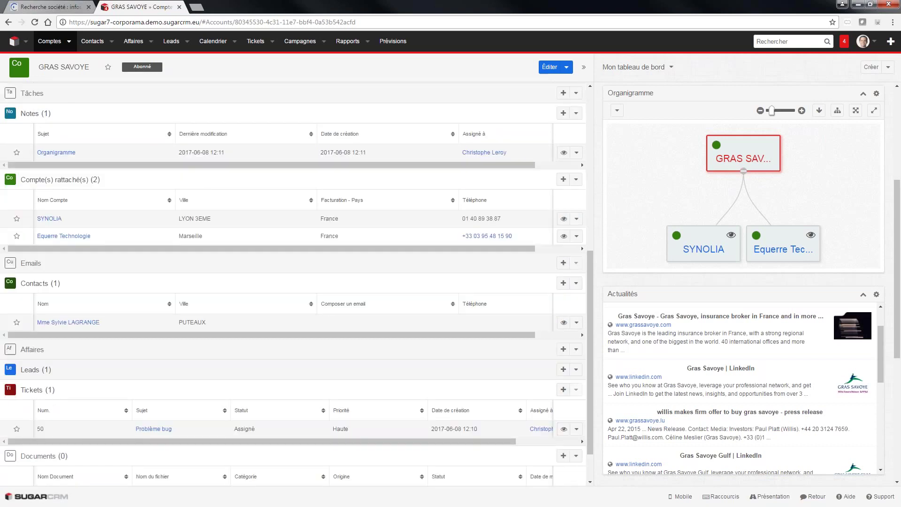
scroll(431, 164, "up", 1)
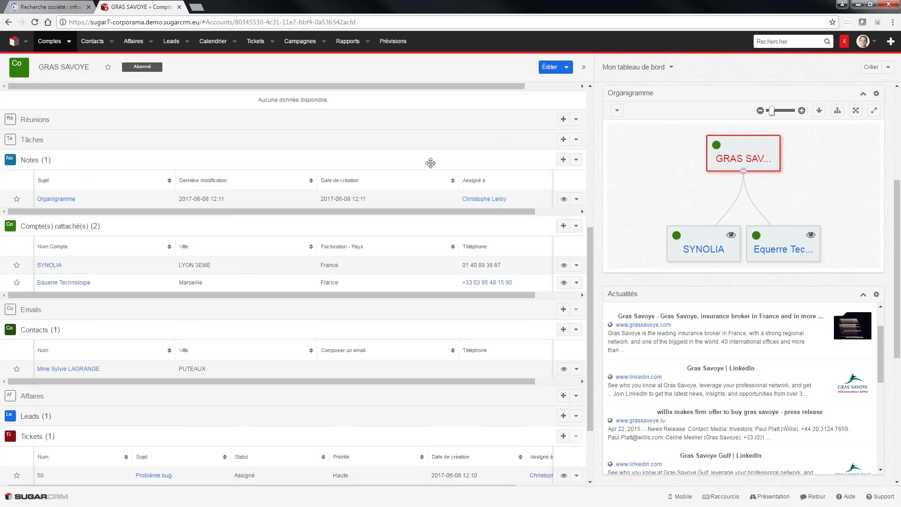
Create the meeting 'RDV avec mr dupont' on 2017-06-08, 12:30–13:00, for GRAS SAVOYE
left_click(561, 120)
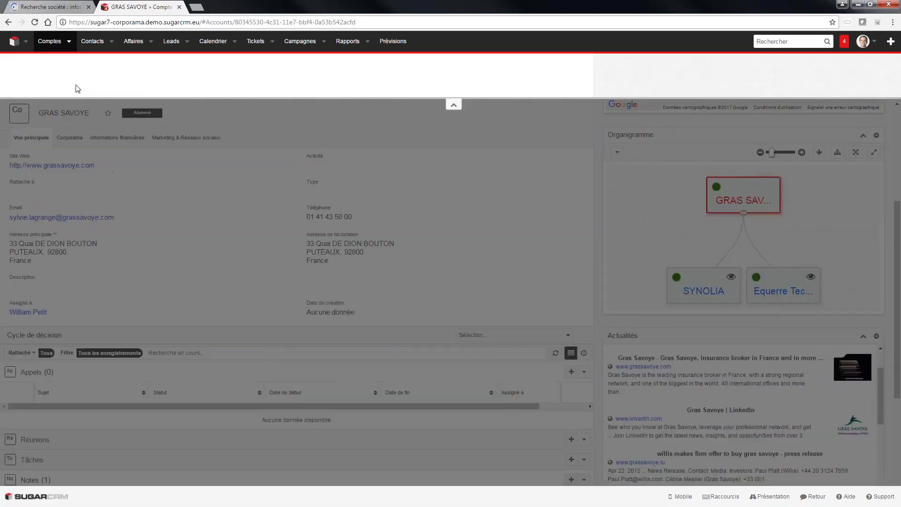
type("RDV avec mr dupont")
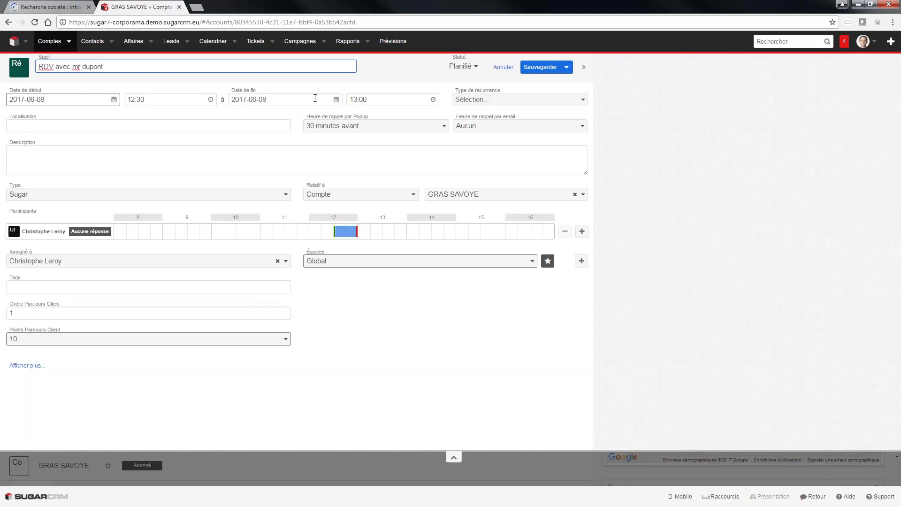
left_click(530, 68)
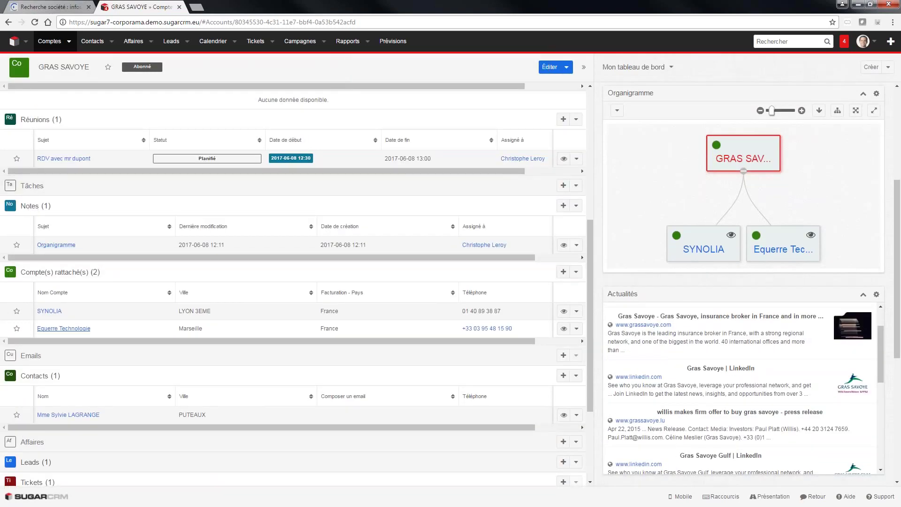
left_click(567, 67)
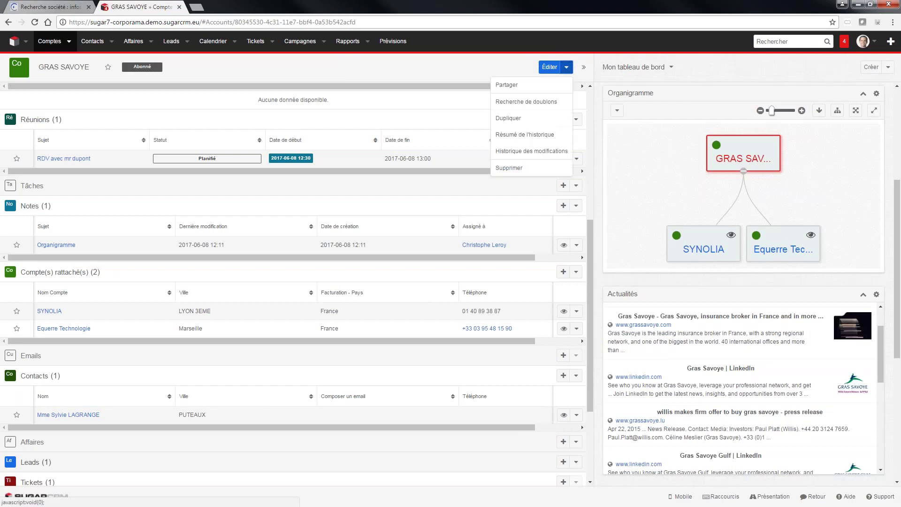
left_click(524, 136)
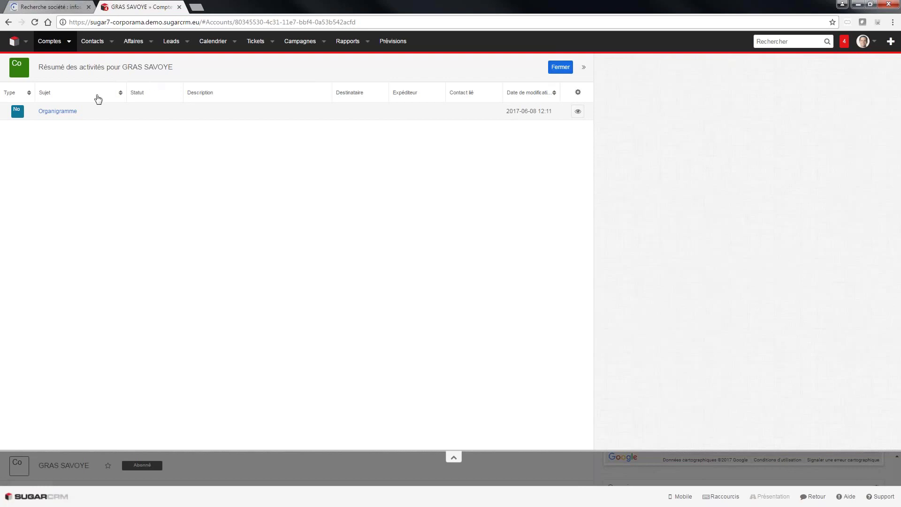
left_click(560, 67)
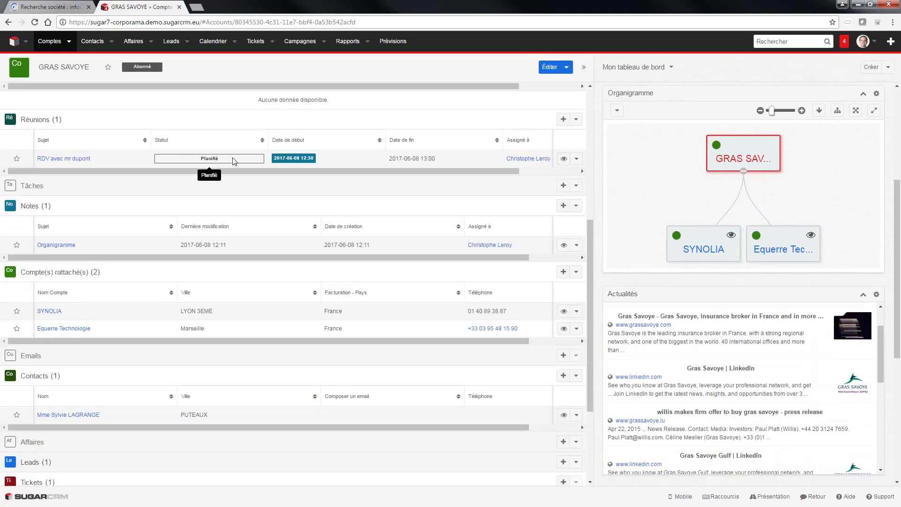
left_click(576, 159)
left_click(549, 177)
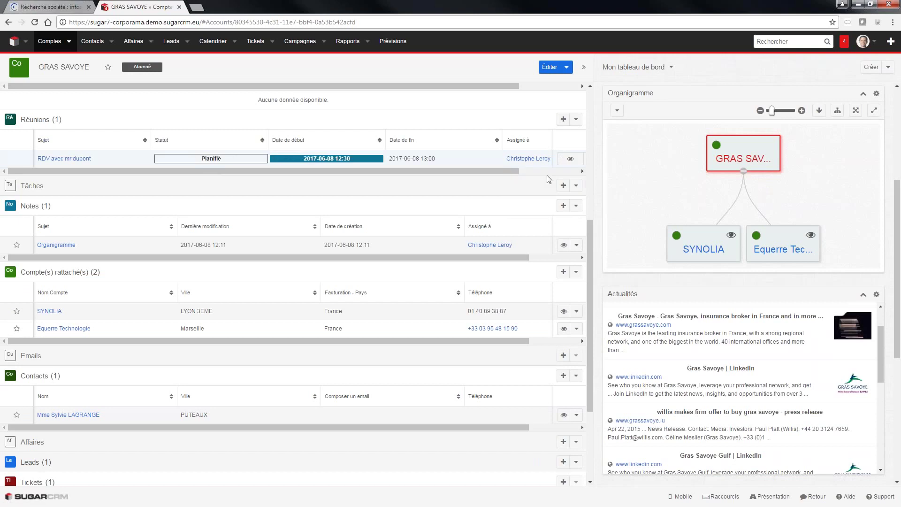
left_click(221, 160)
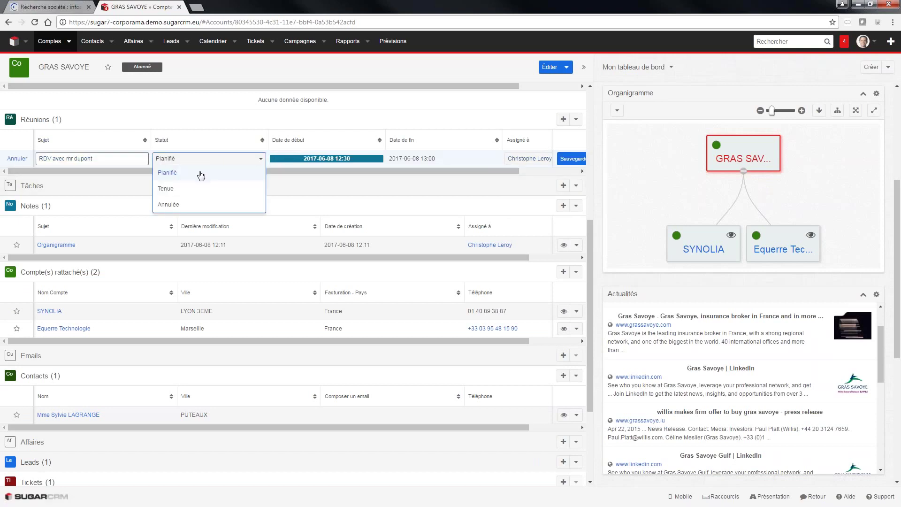
left_click(197, 188)
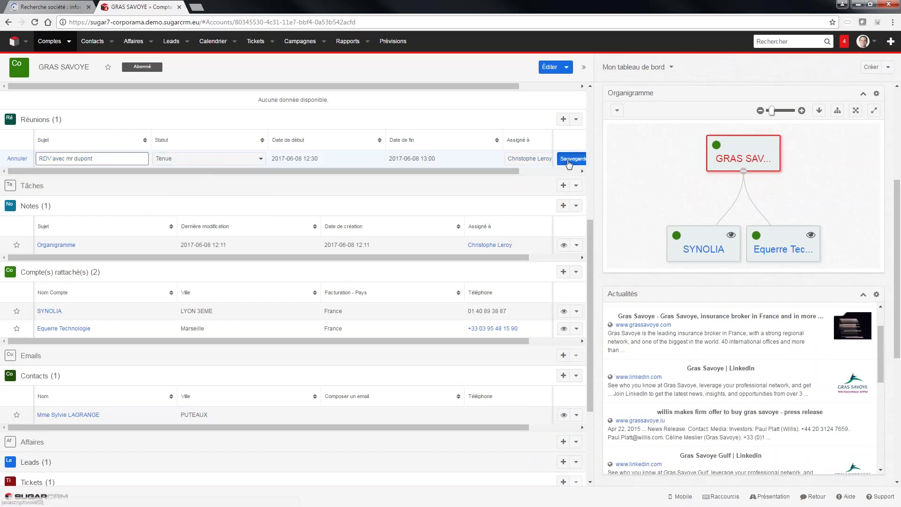
left_click(569, 160)
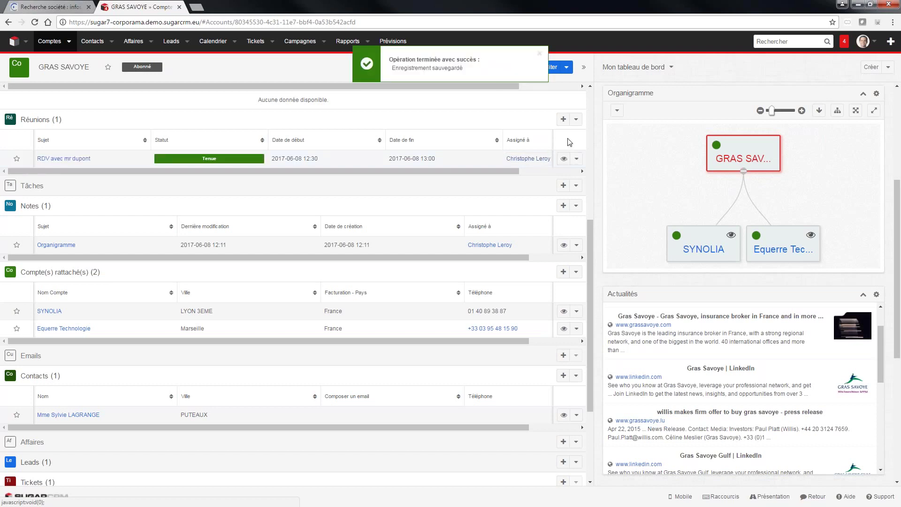
left_click(568, 69)
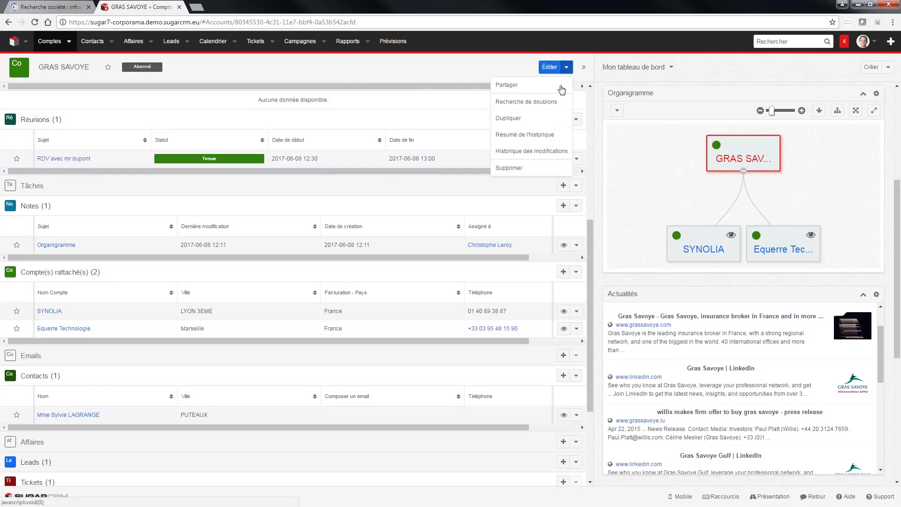
left_click(537, 136)
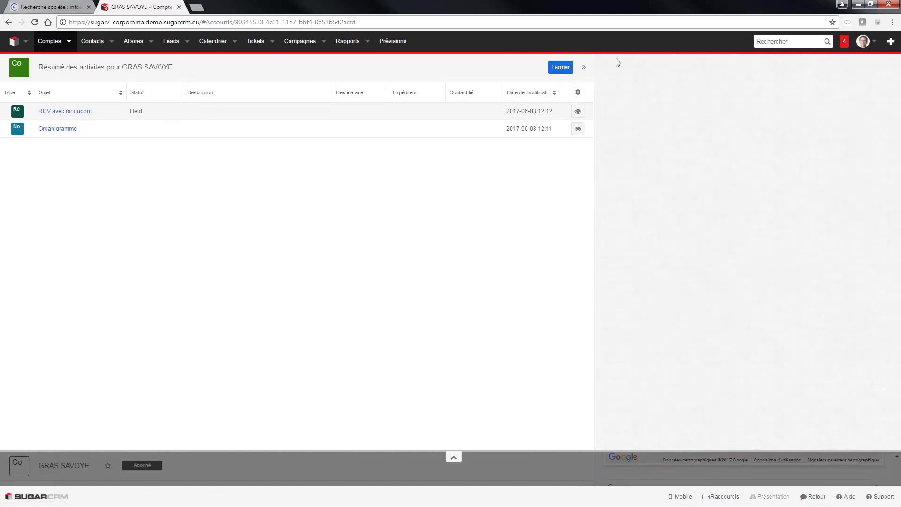
left_click(561, 67)
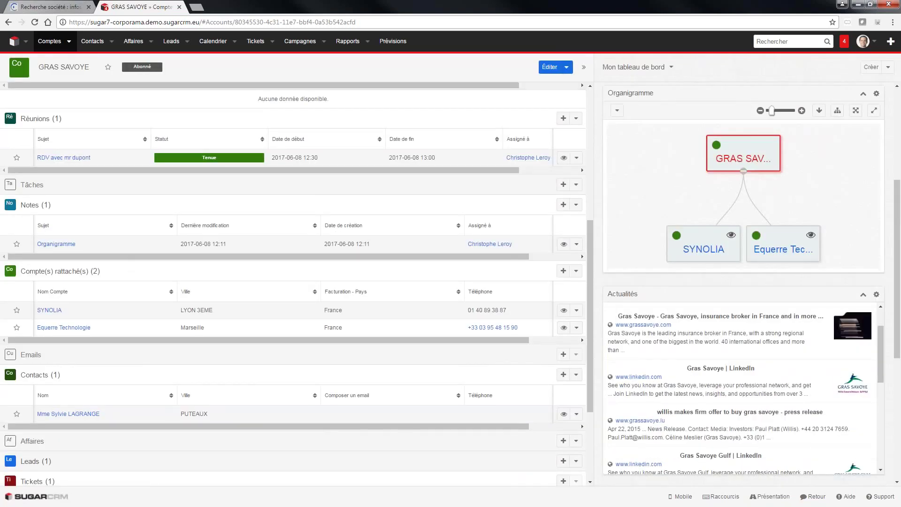
Inspect the linked lead and its Corporama source, then go back to the Accounts list
scroll(138, 327, "down", 2)
scroll(138, 327, "down", 2)
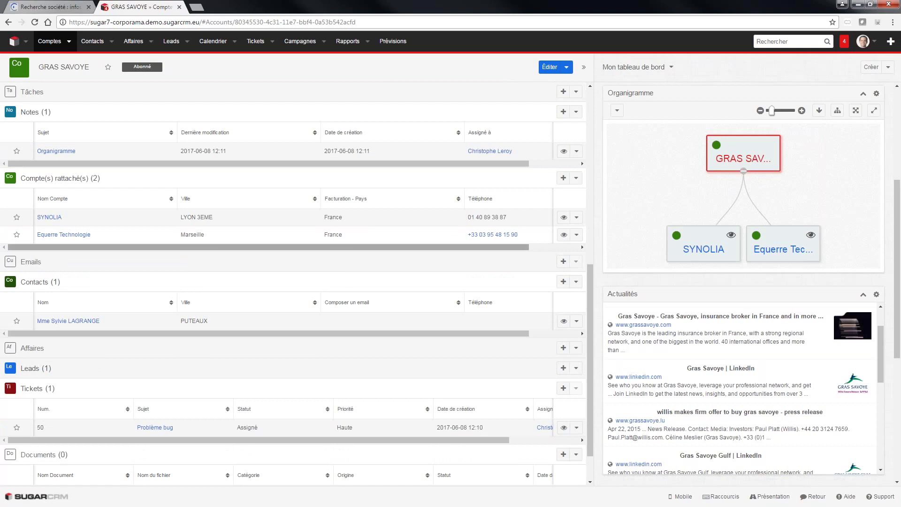
scroll(43, 323, "down", 2)
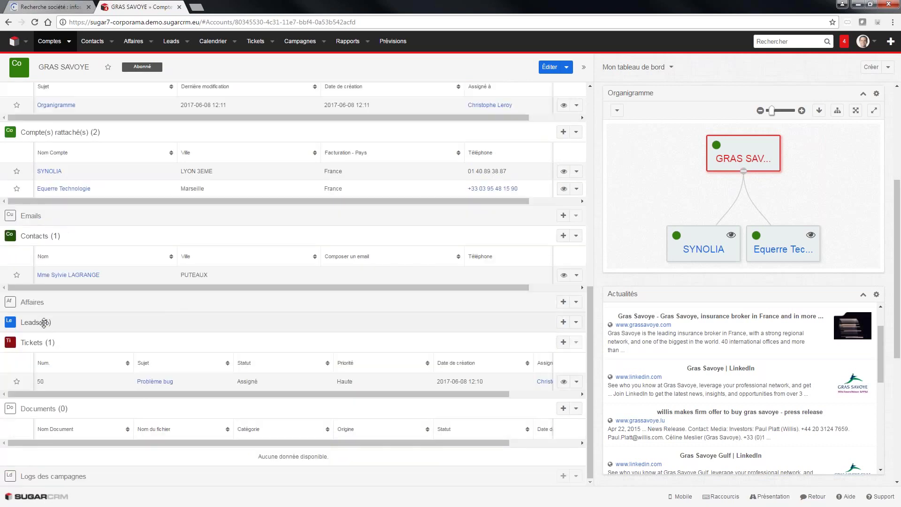
left_click(43, 323)
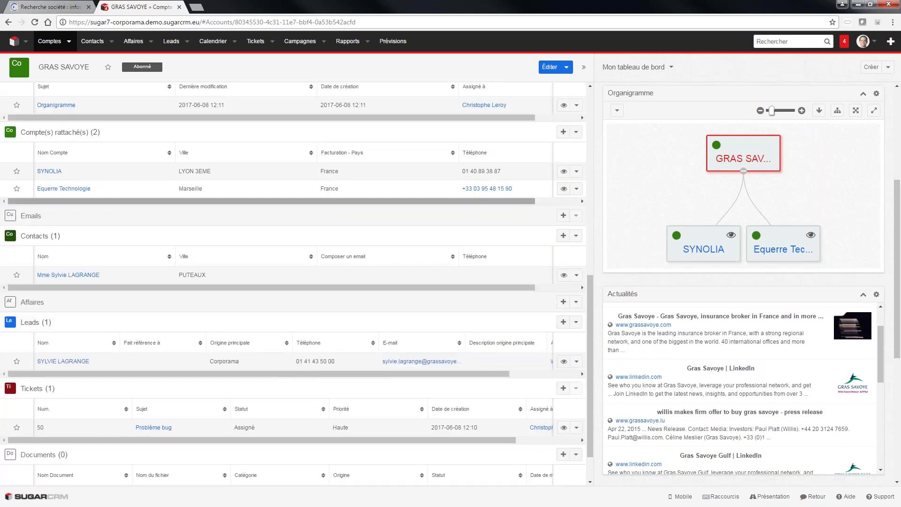
scroll(66, 319, "down", 2)
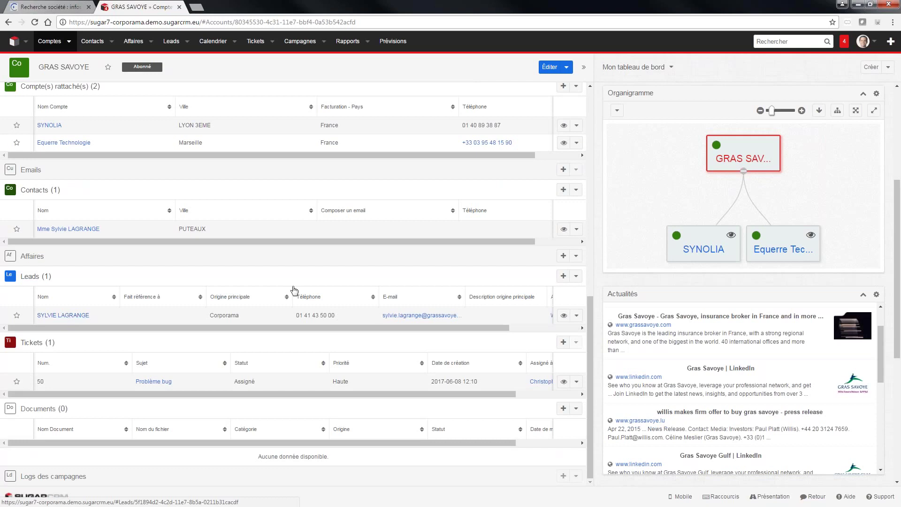
left_click_drag(241, 319, 210, 316)
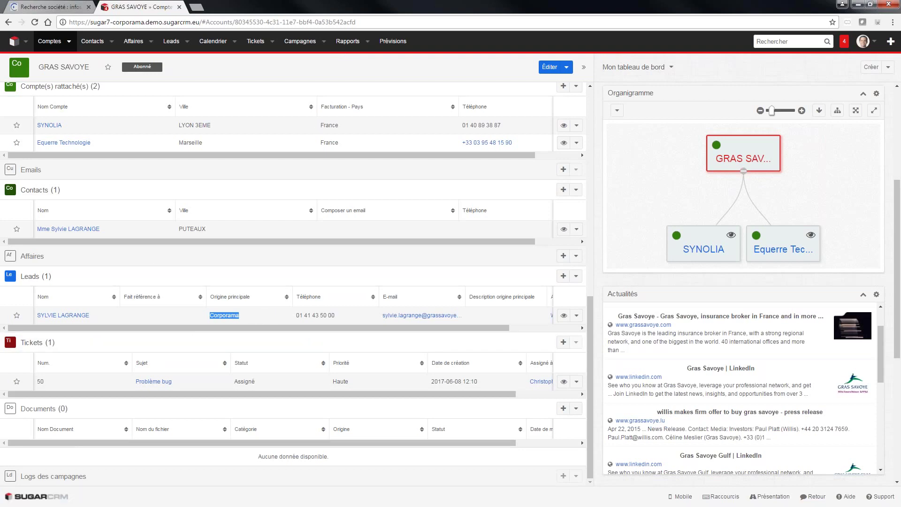
left_click(49, 42)
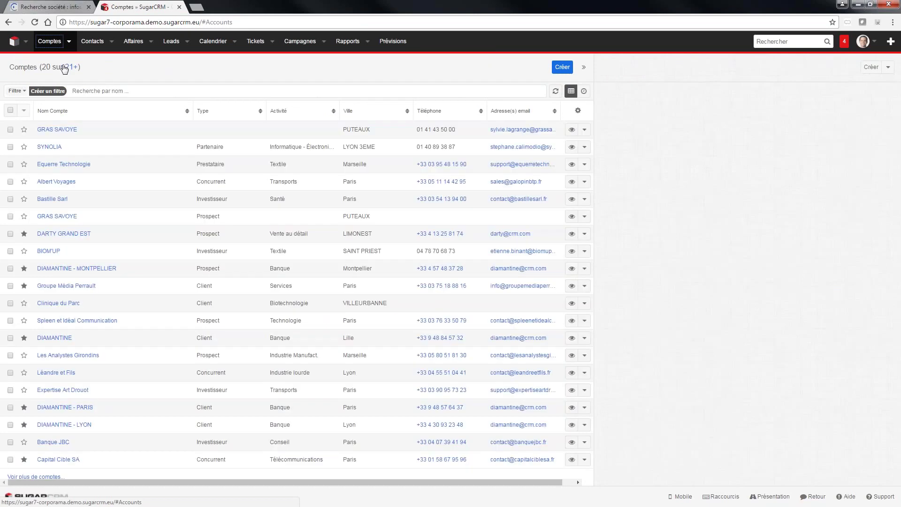
Create a new accounts filter with Ville 'Correspond exactement à' PARIS
left_click(62, 92)
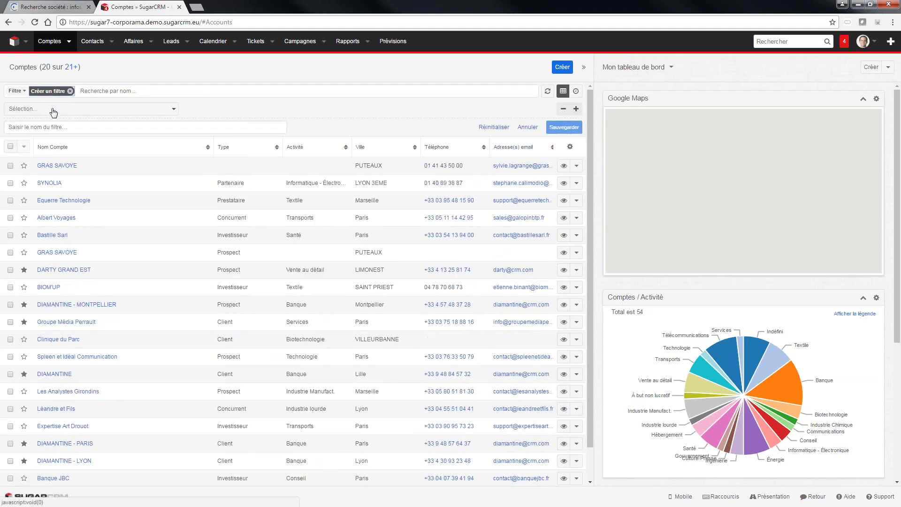
left_click(53, 112)
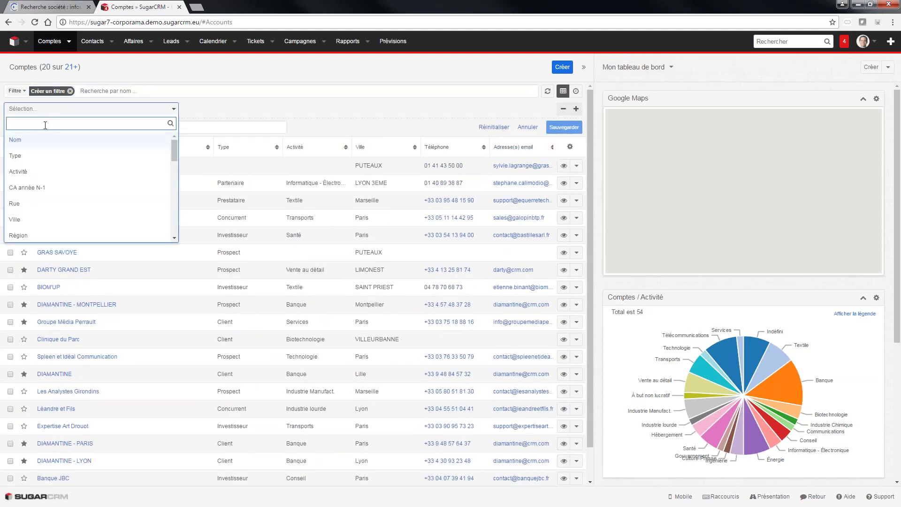
type("vill")
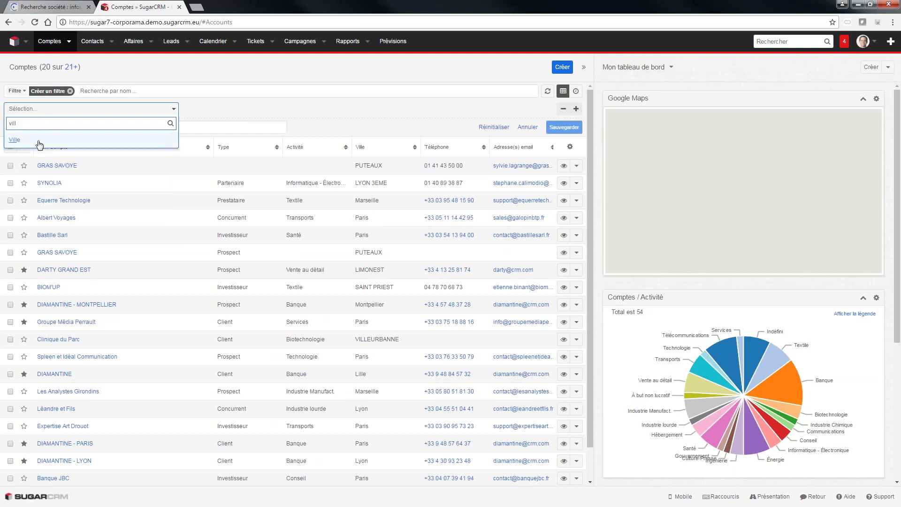
left_click(40, 141)
left_click(234, 113)
left_click(245, 124)
left_click(390, 106)
type("PARIS")
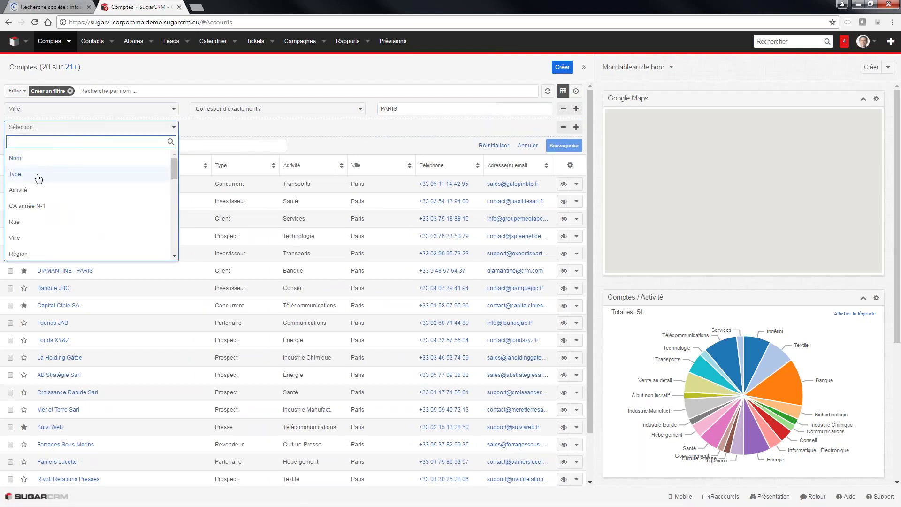
Add a Type 'Fait partie de' Client condition, then select all nine filtered accounts
left_click(36, 176)
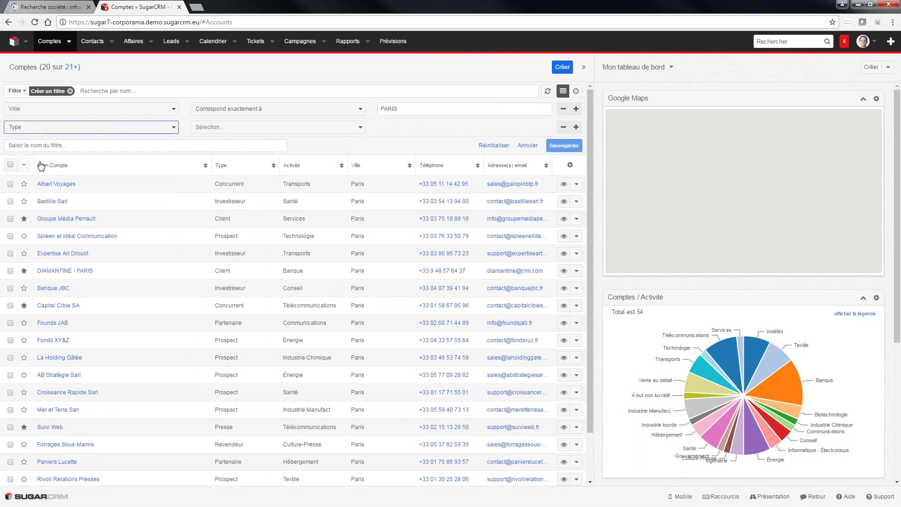
left_click(239, 132)
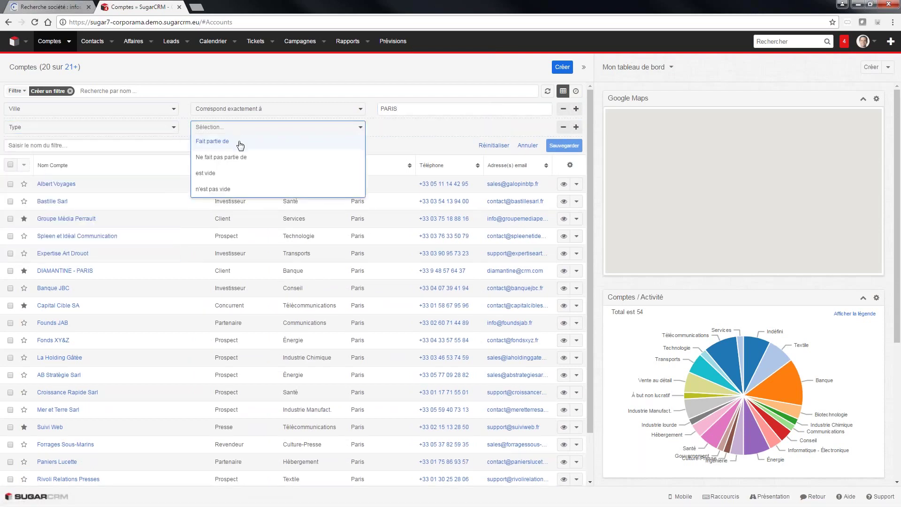
left_click(240, 141)
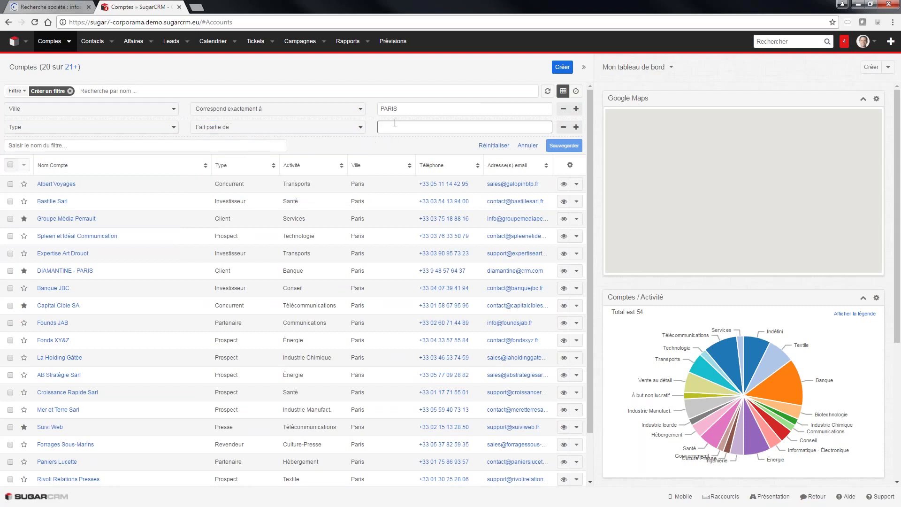
left_click(392, 127)
left_click(393, 141)
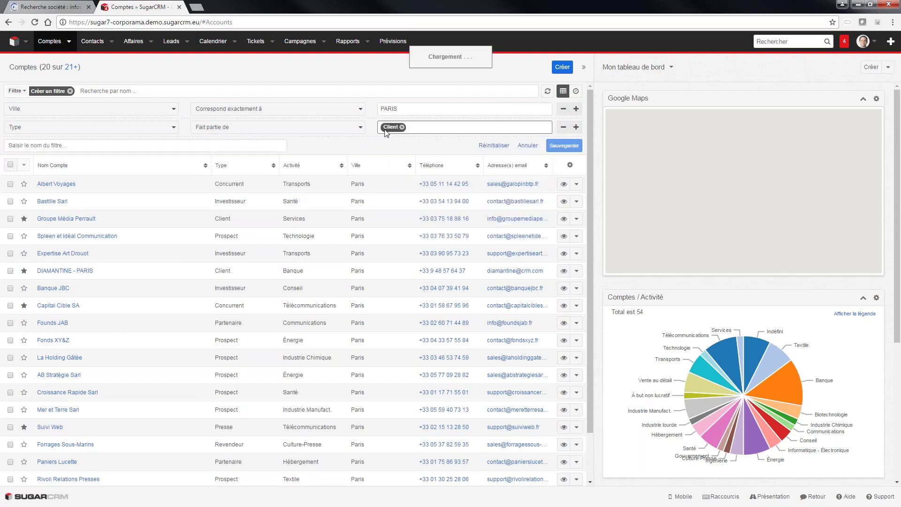
left_click(11, 166)
Close the bulk actions menu unused, remove the Paris/Client filter, and tick the full list's accounts
left_click(24, 166)
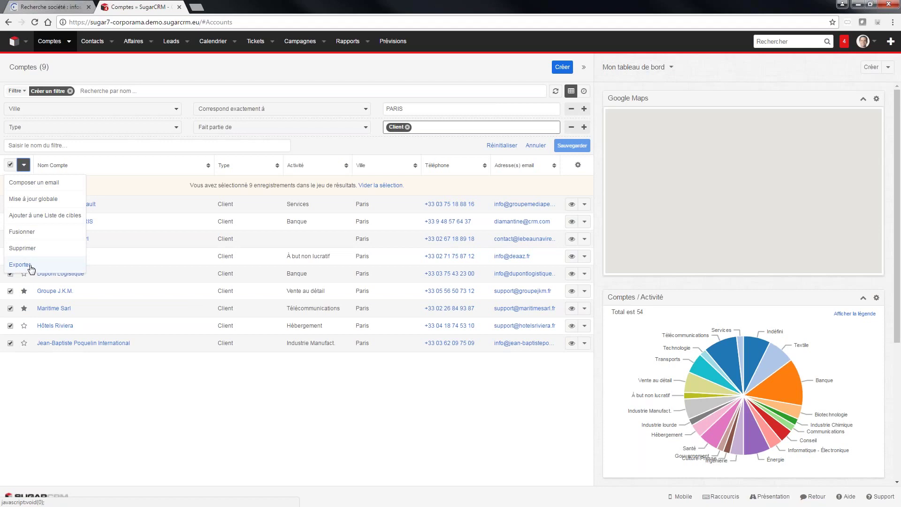
left_click(116, 417)
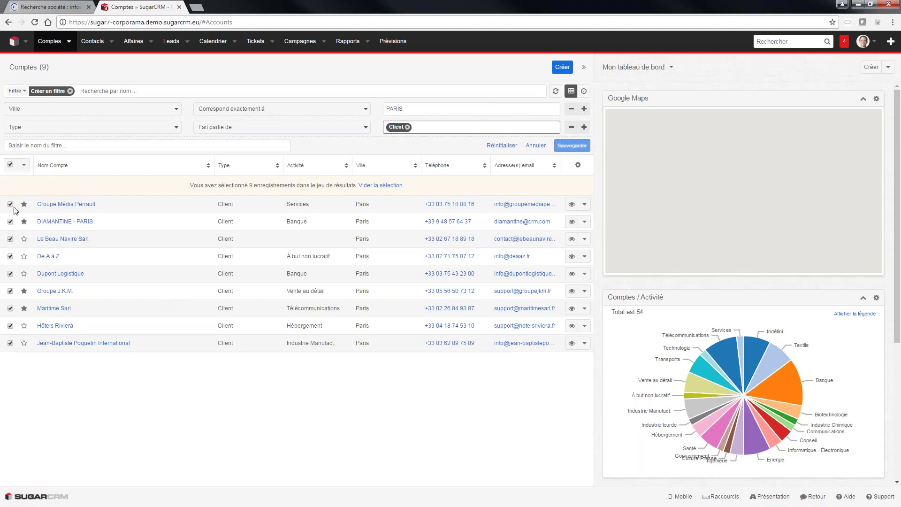
left_click(581, 145)
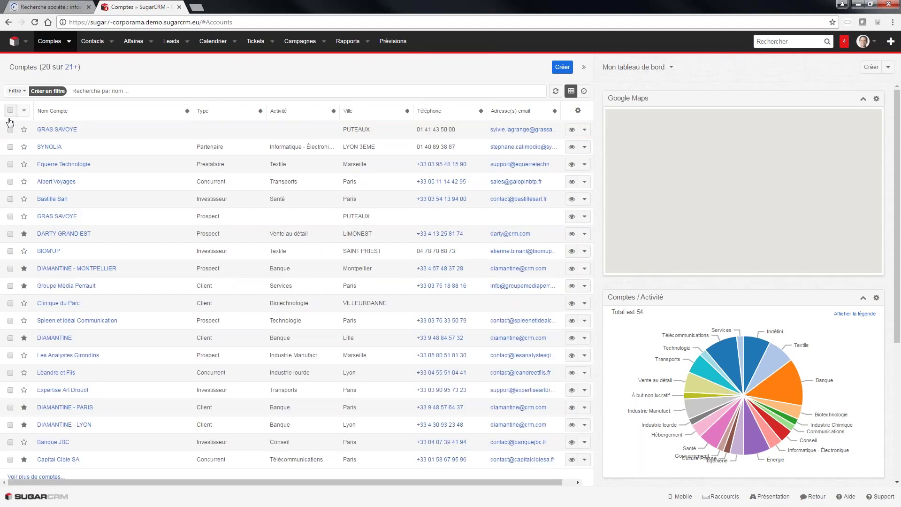
left_click(10, 147)
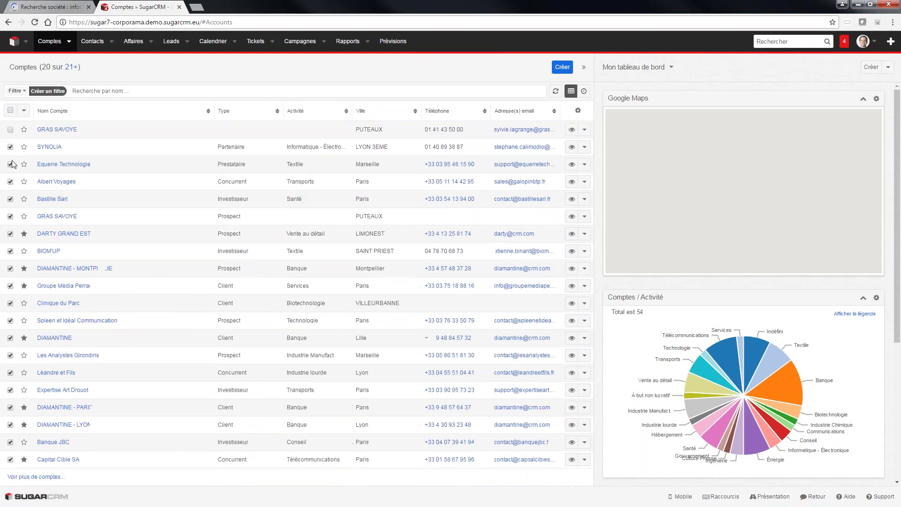